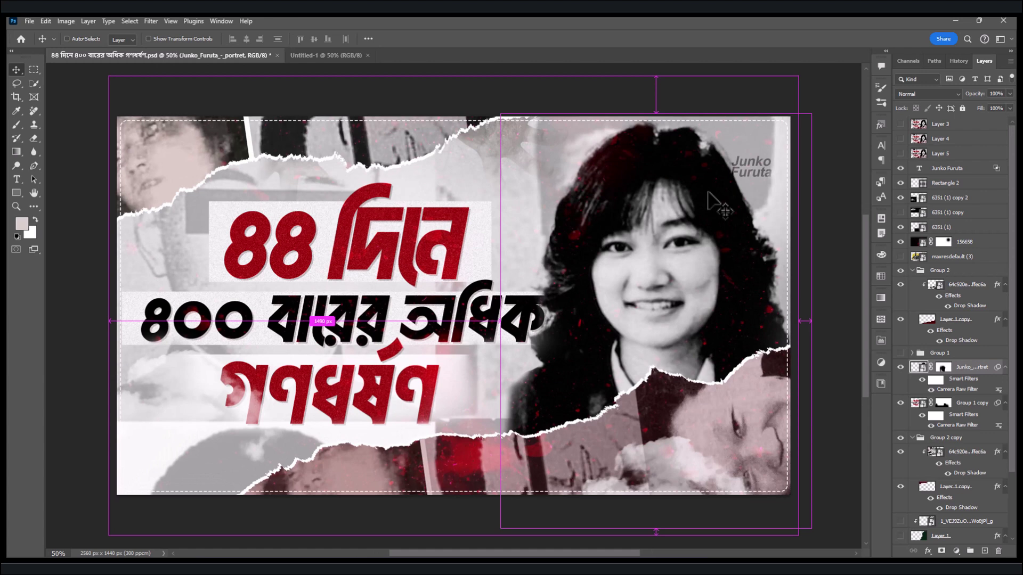
Step: Close the old Untitled-1 document and create a new one from the yt thumbnail preset, 2560 x 1440 px at 300 pixels per centimetre
key("ctrl")
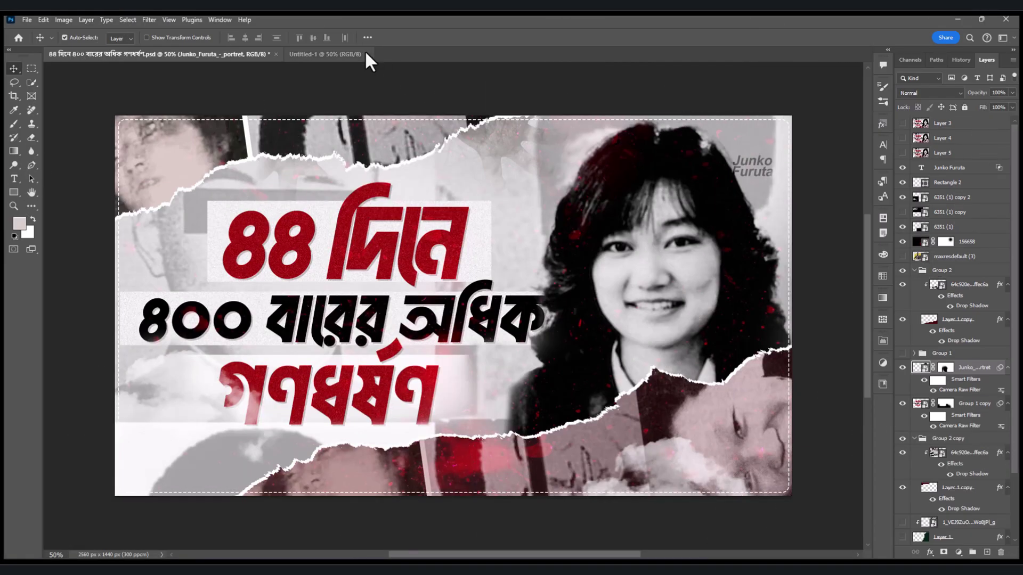
left_click(367, 54)
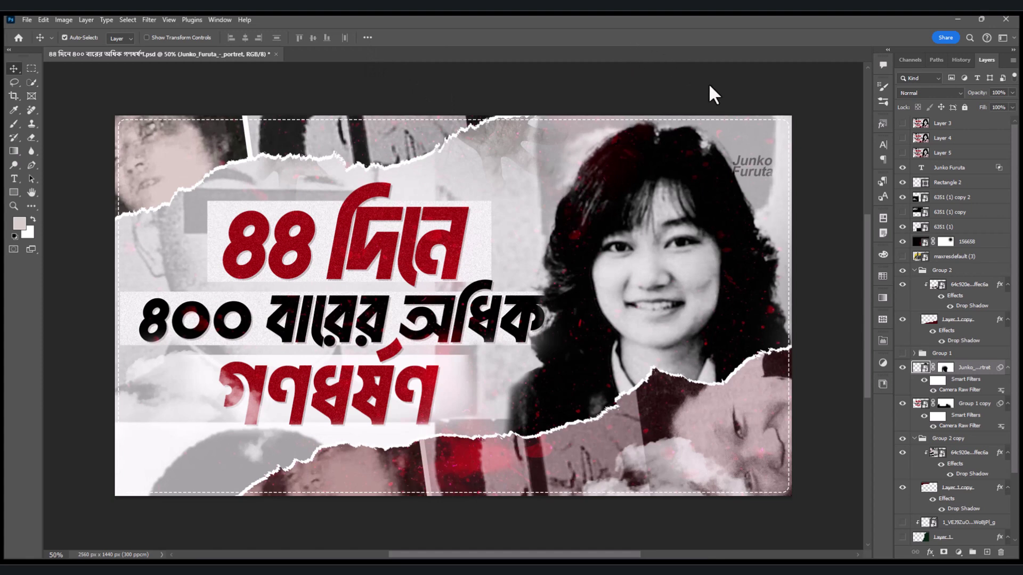
left_click(24, 18)
left_click(27, 32)
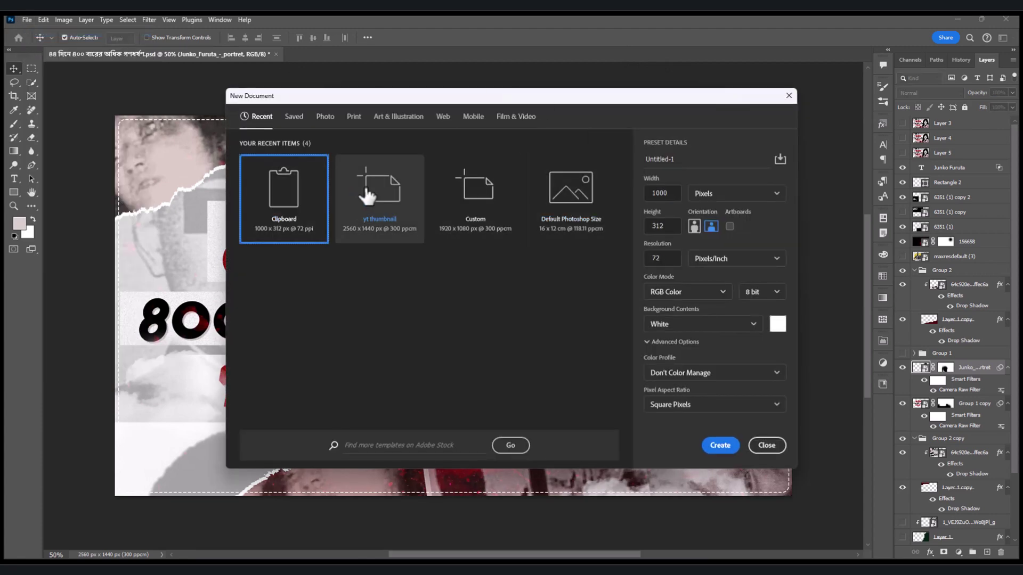
left_click(365, 189)
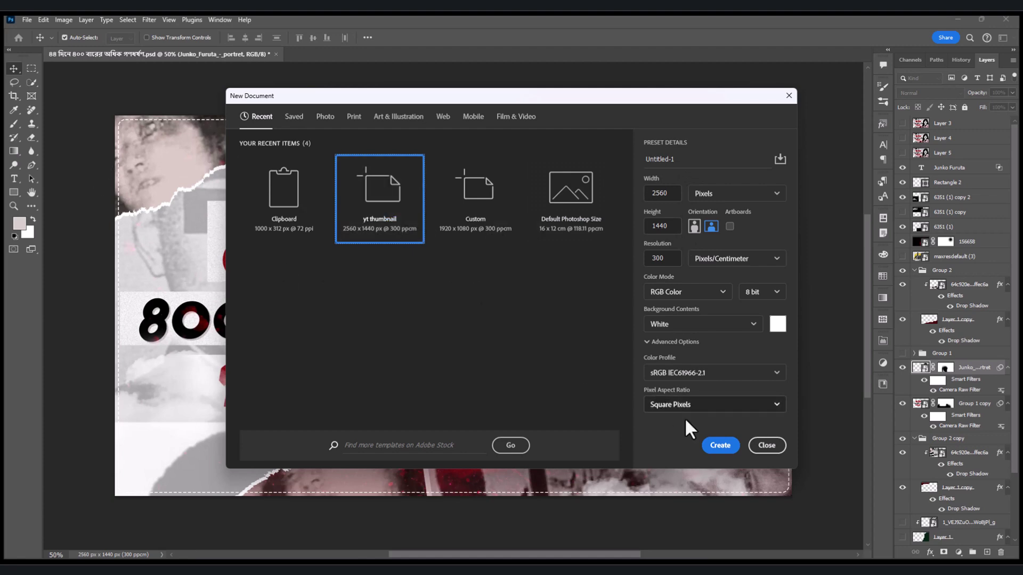
left_click(721, 446)
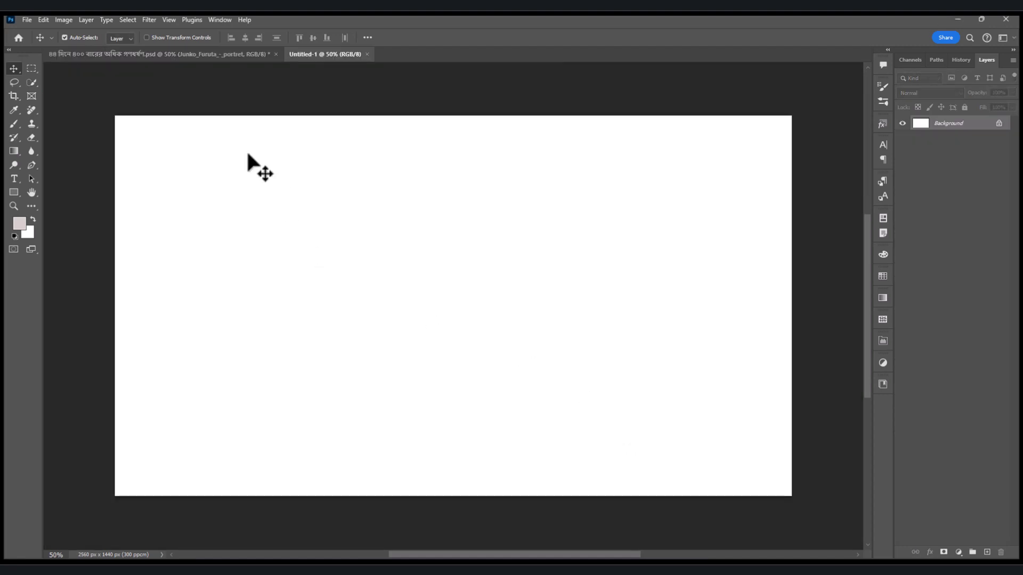
Step: Examine the finished thumbnail design and switch to Notepad to read the noted title text
left_click(147, 53)
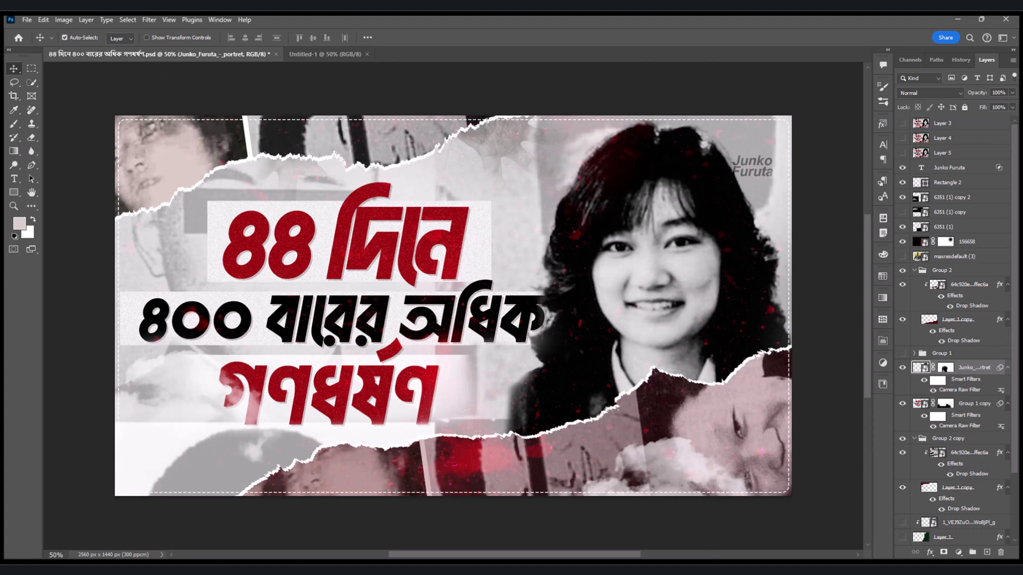
left_click(727, 570)
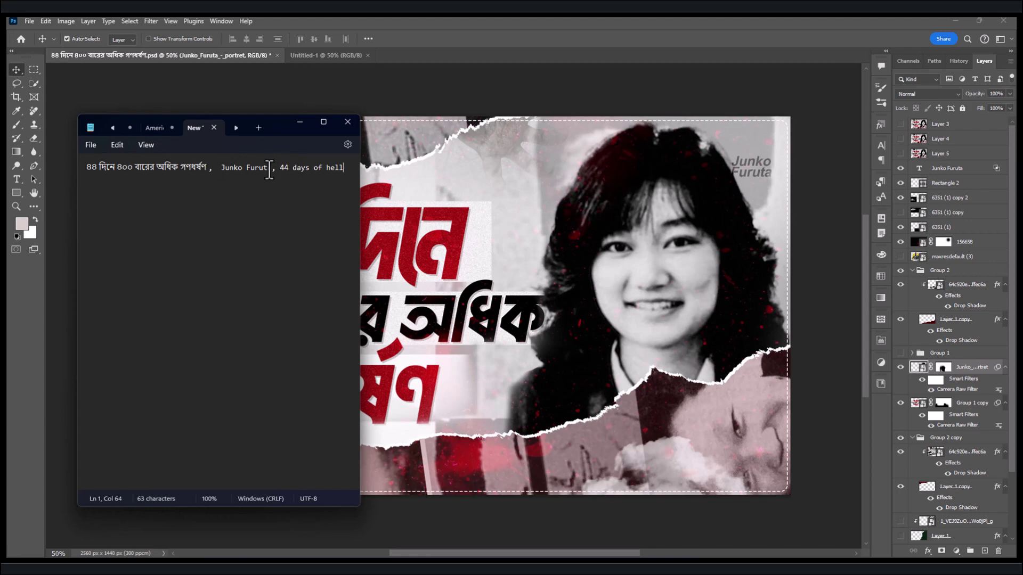
left_click_drag(267, 167, 31, 164)
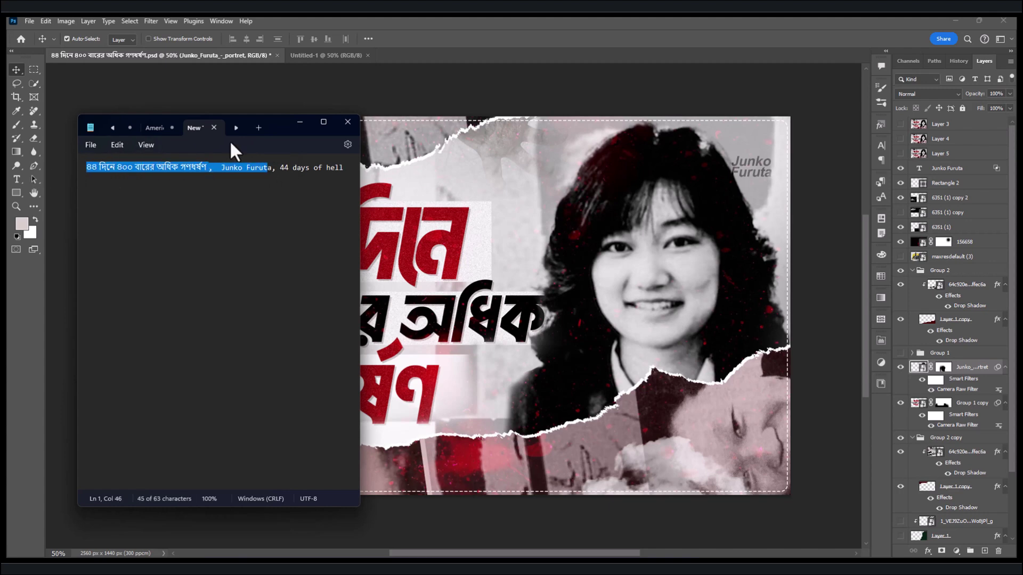
left_click(249, 168)
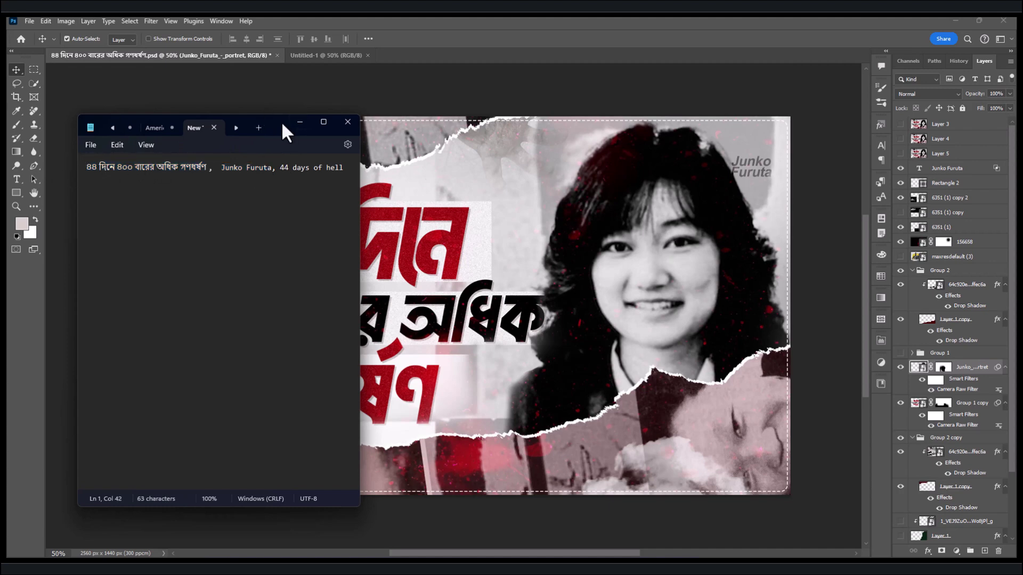
left_click(299, 122)
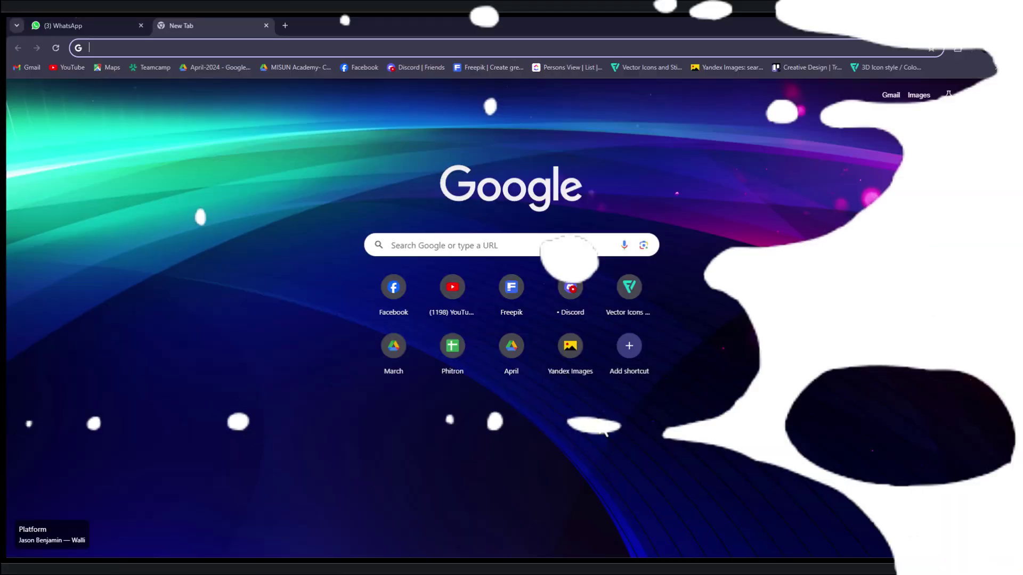
Step: Search Google Images for "Junko Furuta, 44 days of hell" in the browser and look through the results for suitable photos
left_click(206, 48)
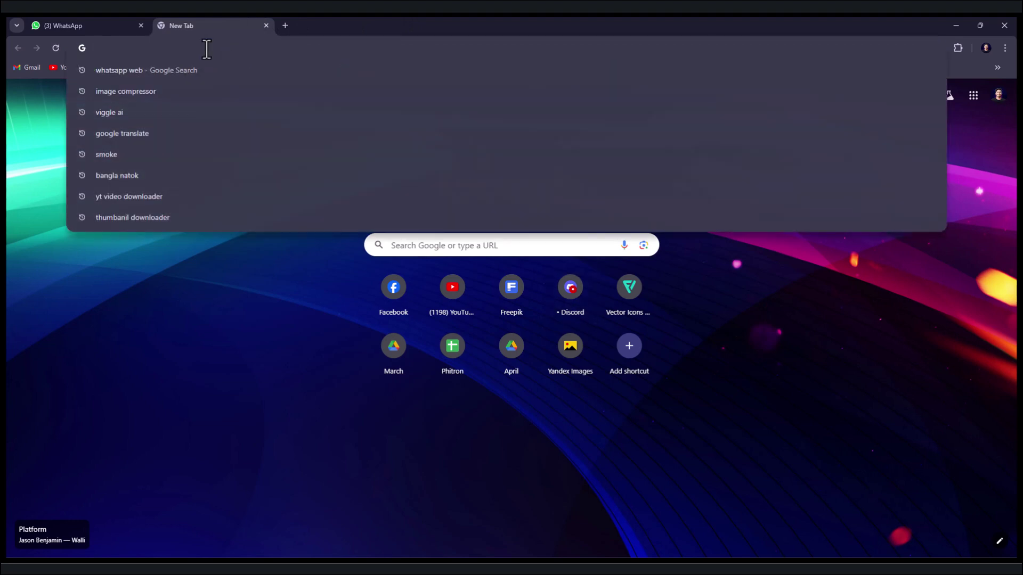
type("junko")
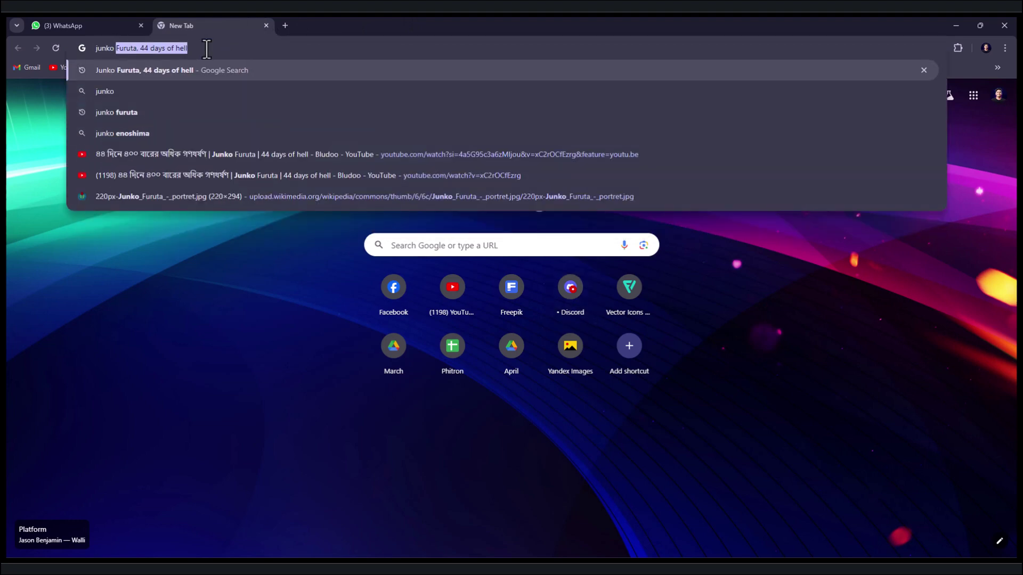
key("Return")
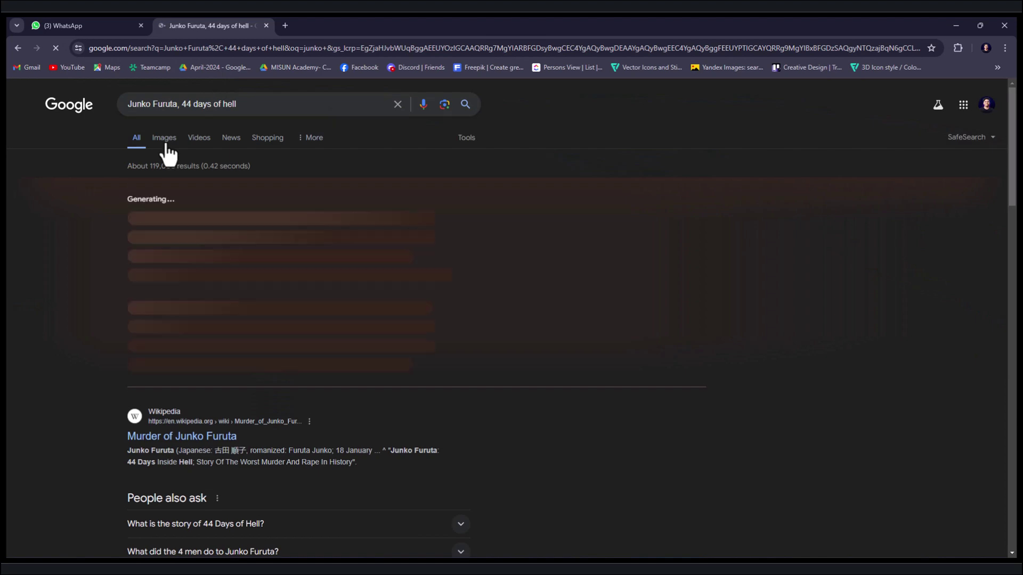
left_click(164, 139)
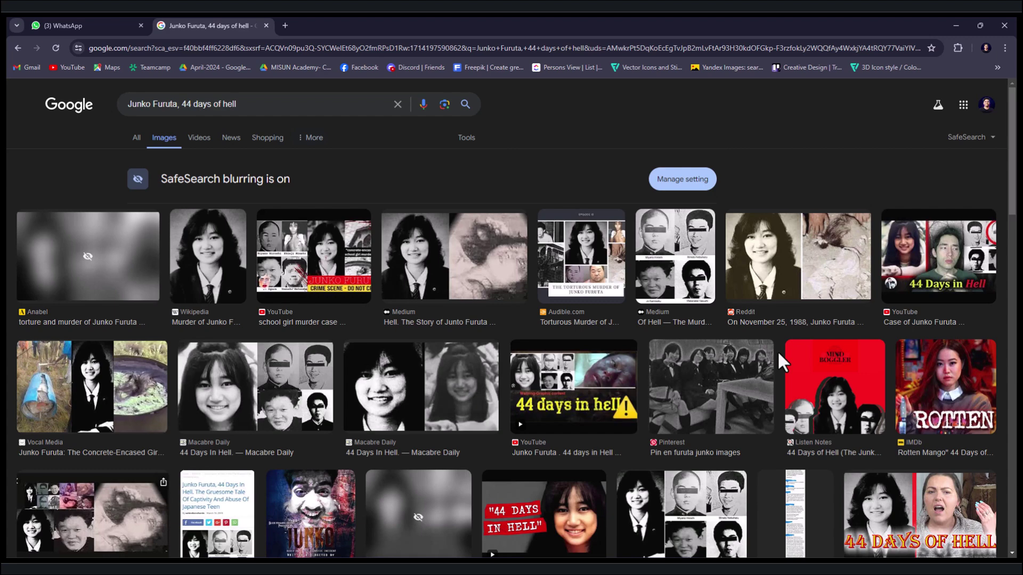
scroll(778, 353, "down", 4)
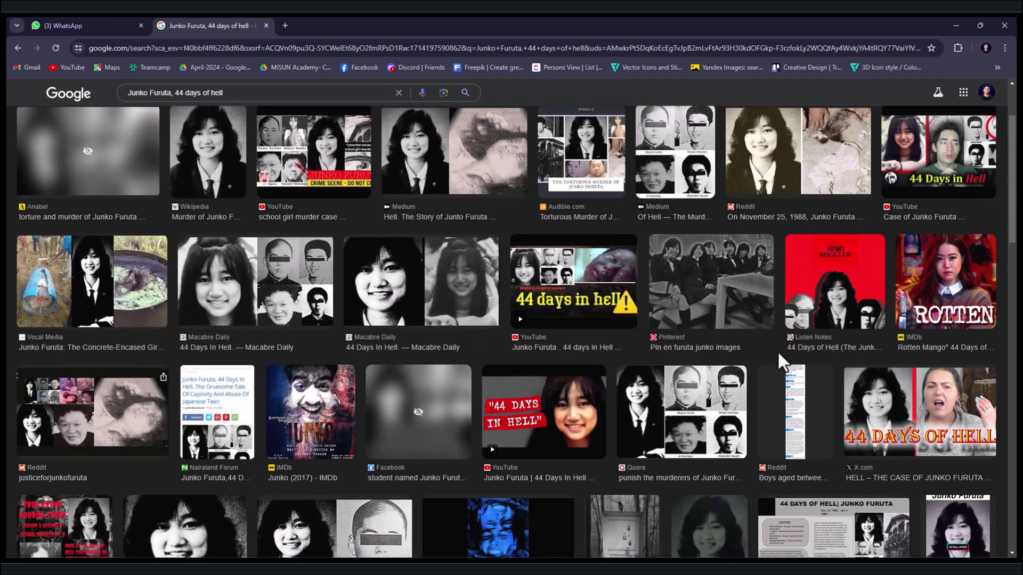
scroll(778, 353, "down", 2)
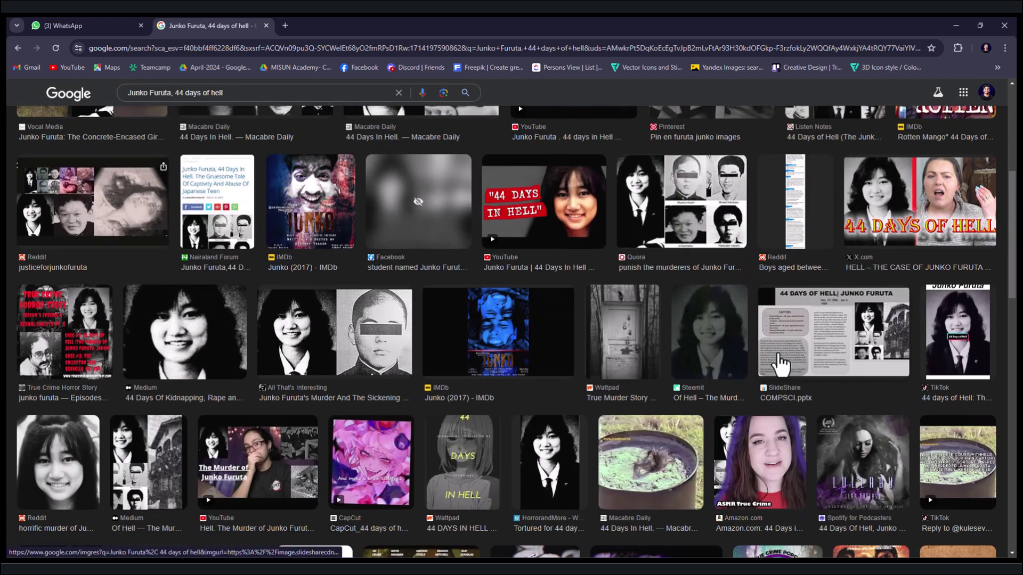
scroll(692, 331, "up", 6)
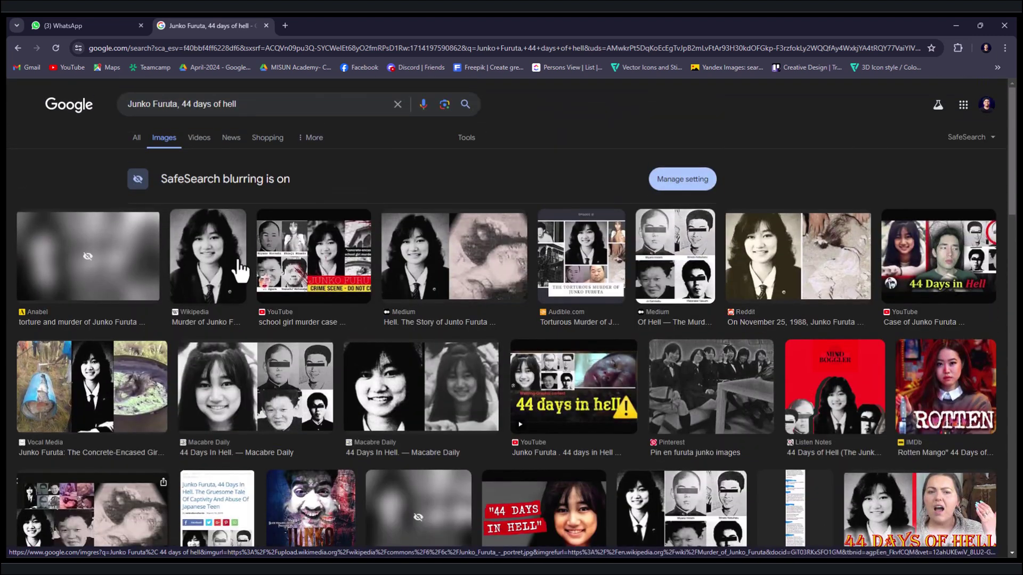
scroll(241, 272, "down", 2)
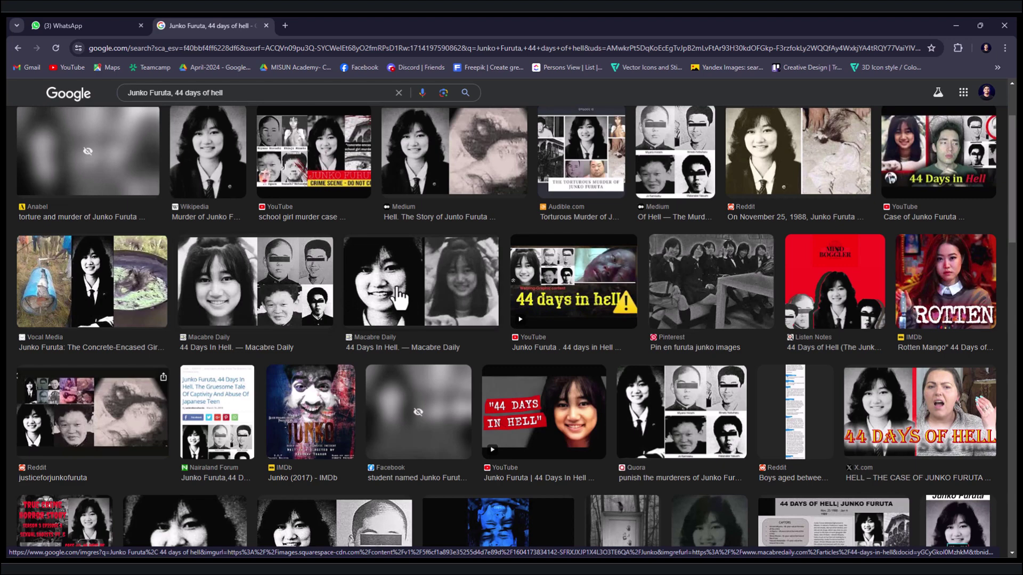
scroll(400, 296, "down", 1)
scroll(400, 296, "down", 1)
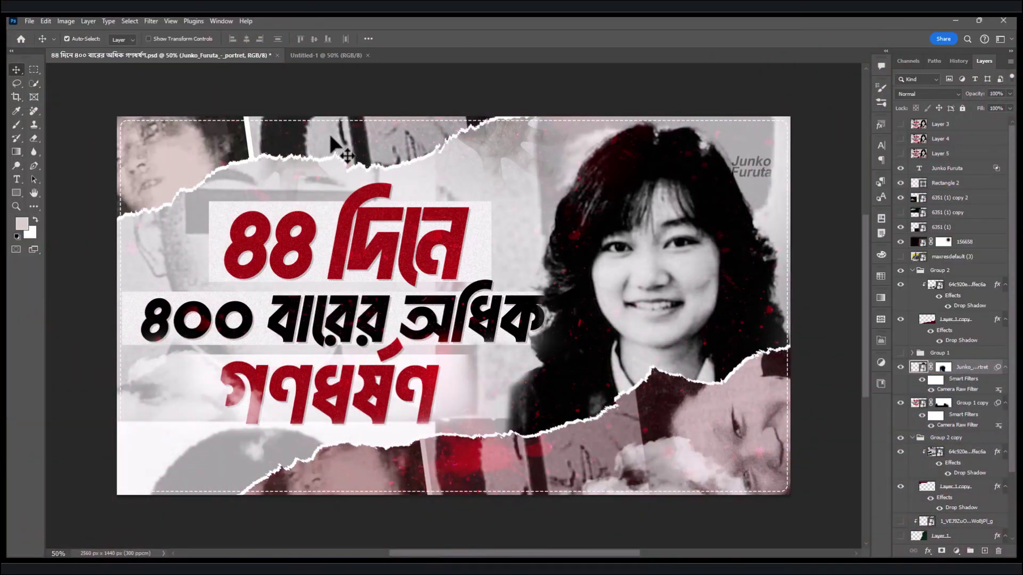
Step: Switch back to Photoshop and embed the image Junko_Furuta_-_portret from the Downloads folder in the blank Untitled-1 document
left_click(324, 58)
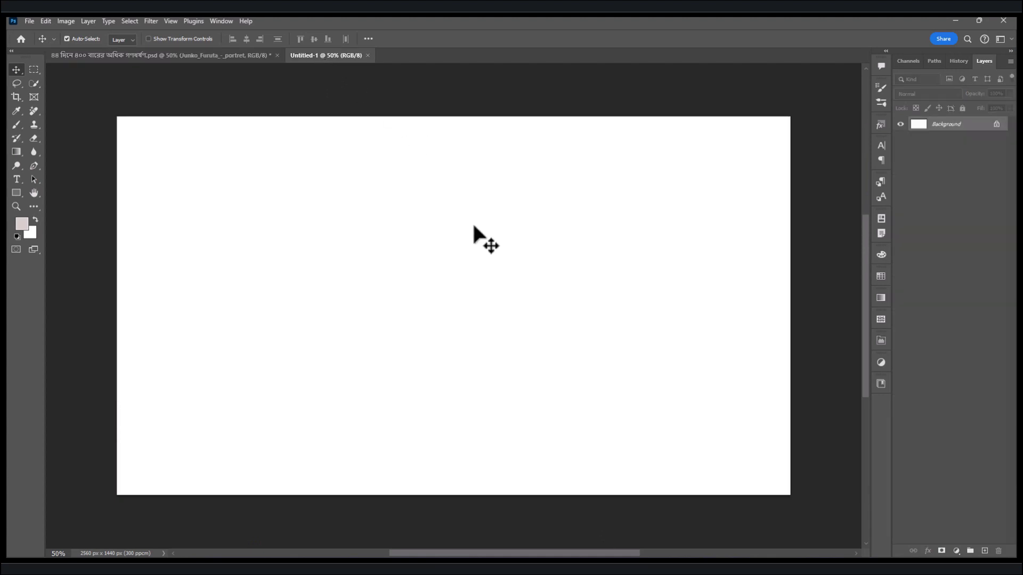
key("alt+f")
key("l")
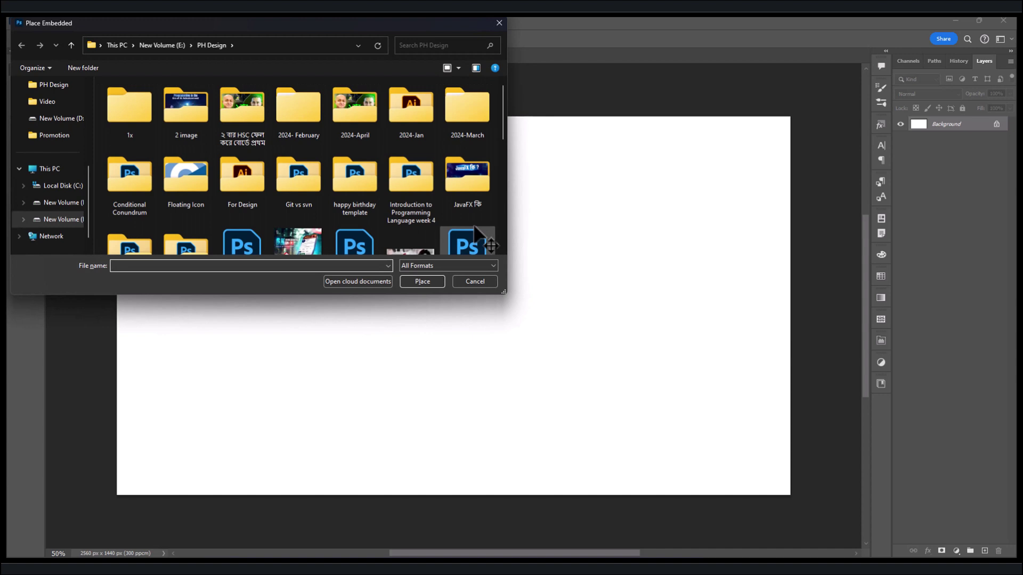
scroll(46, 178, "up", 5)
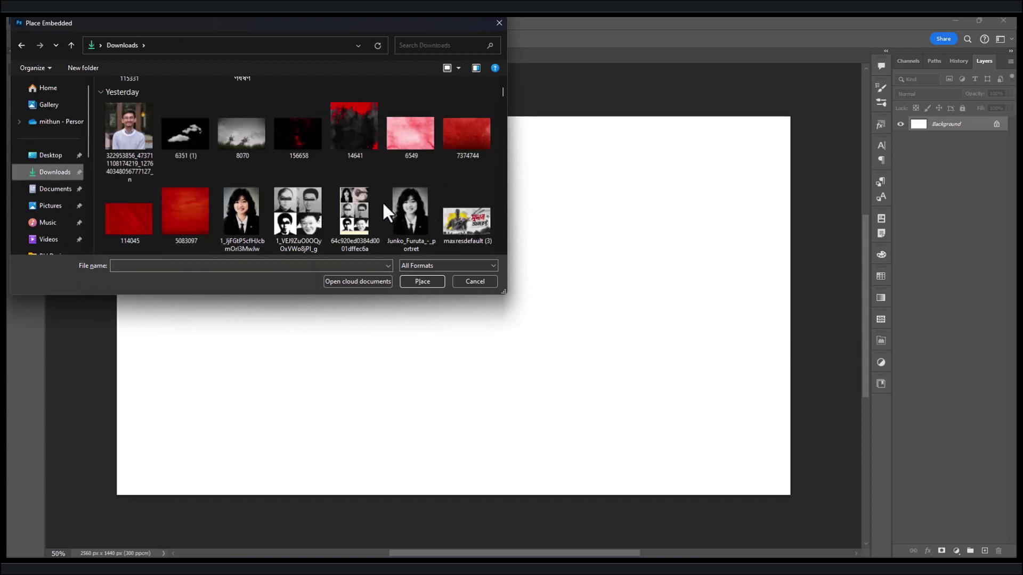
double_click(415, 205)
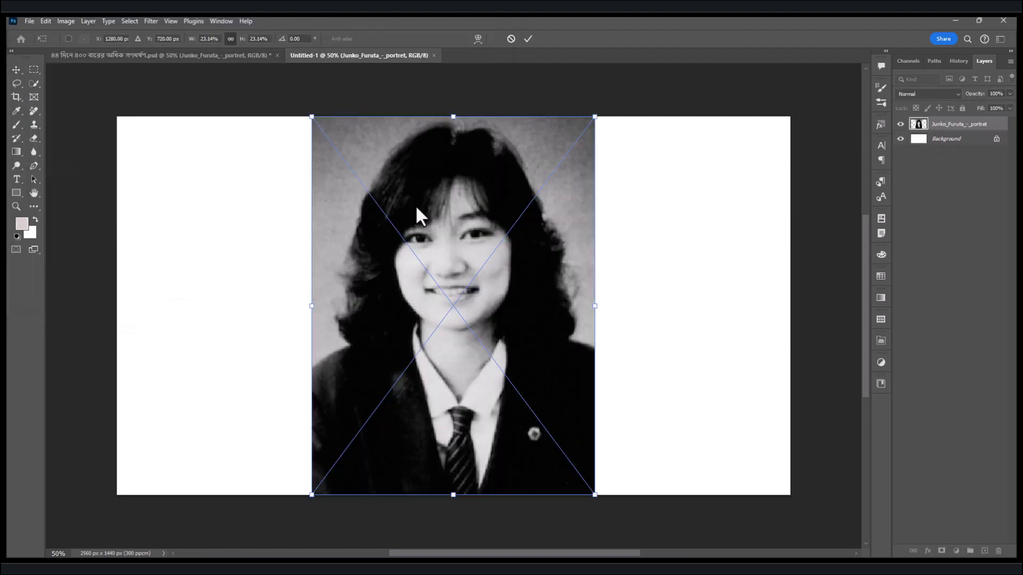
left_click(527, 39)
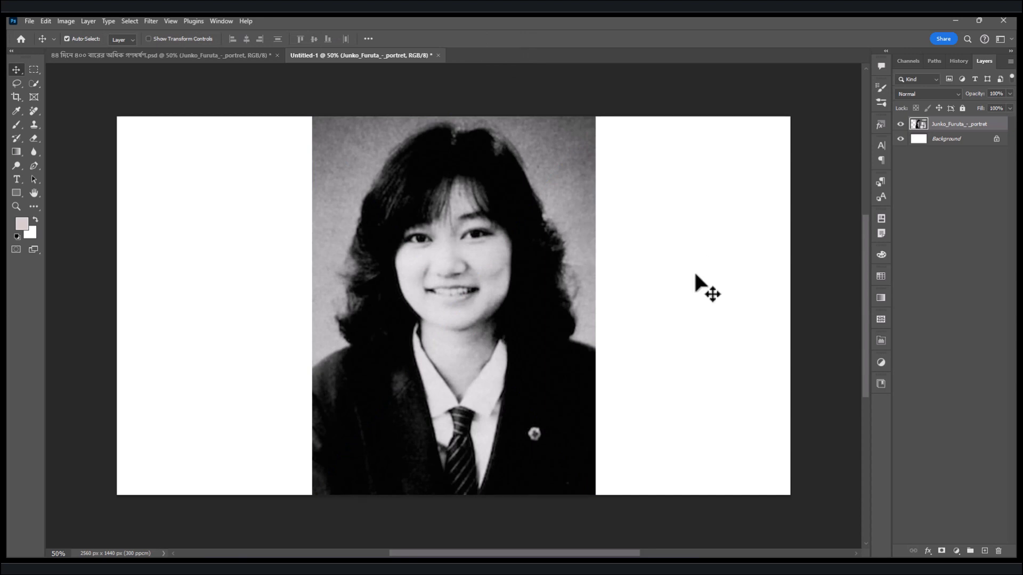
Step: Show the Contextual Task Bar and remove the background from the portrait layer
left_click(211, 22)
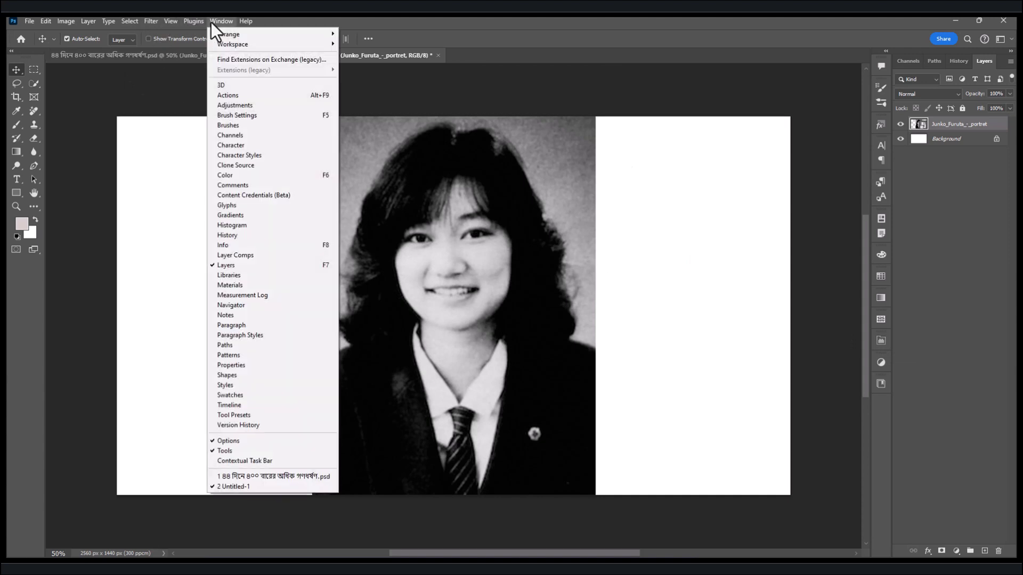
left_click(267, 463)
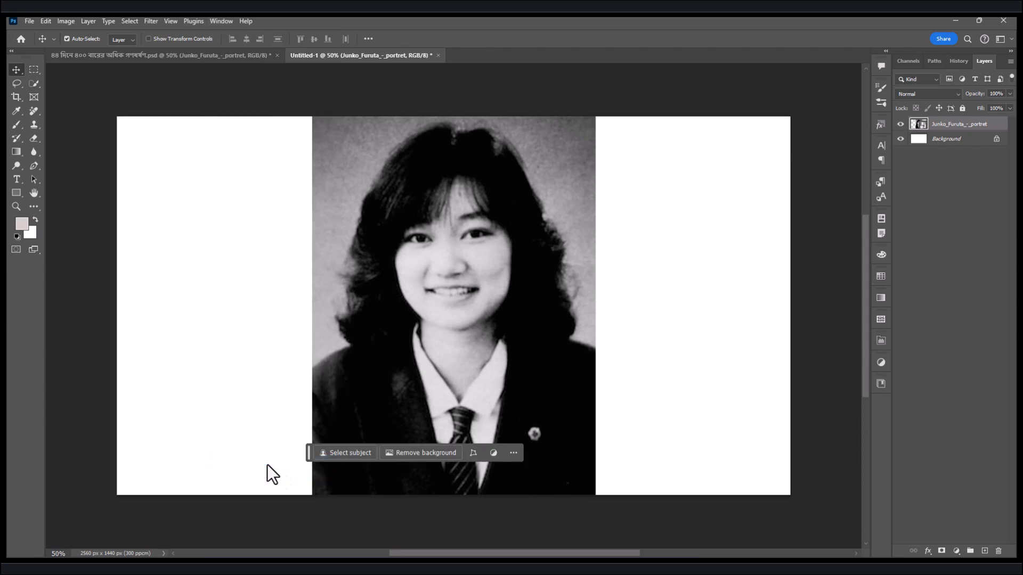
left_click(417, 452)
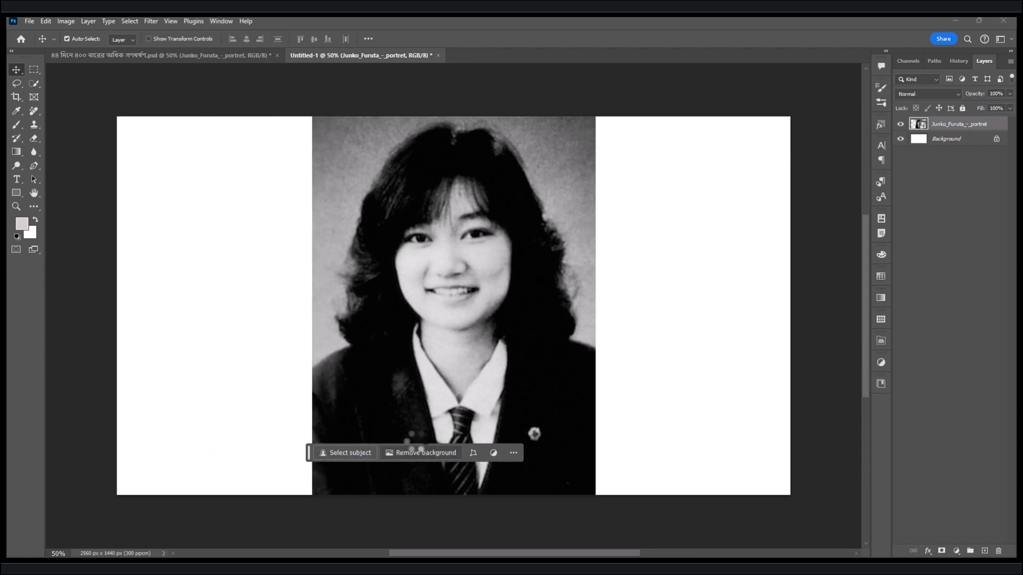
left_click(34, 83)
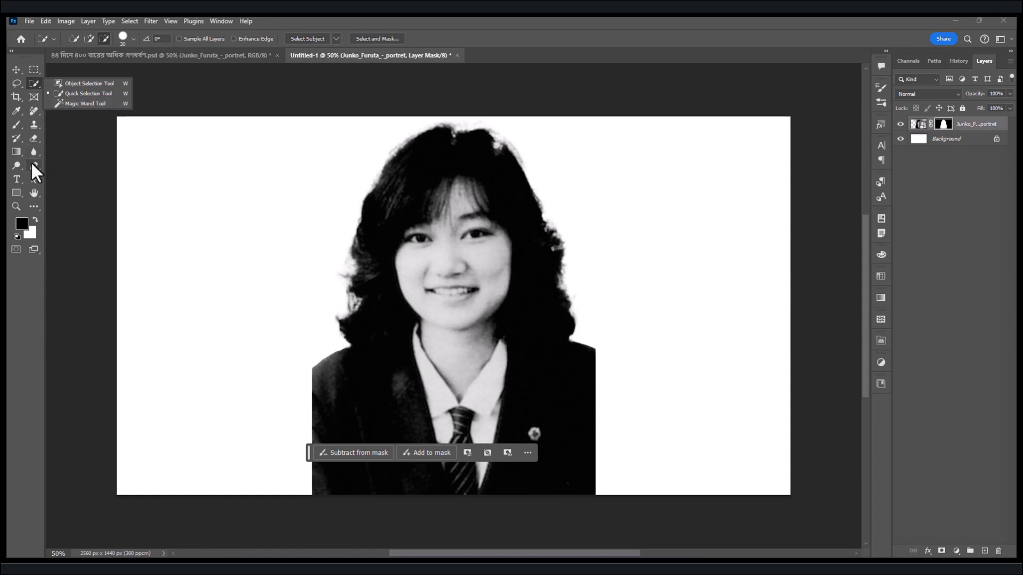
Step: Move the cut-out portrait to the right side of the canvas, scale it to 111.13% and shift it slightly down
left_click(17, 70)
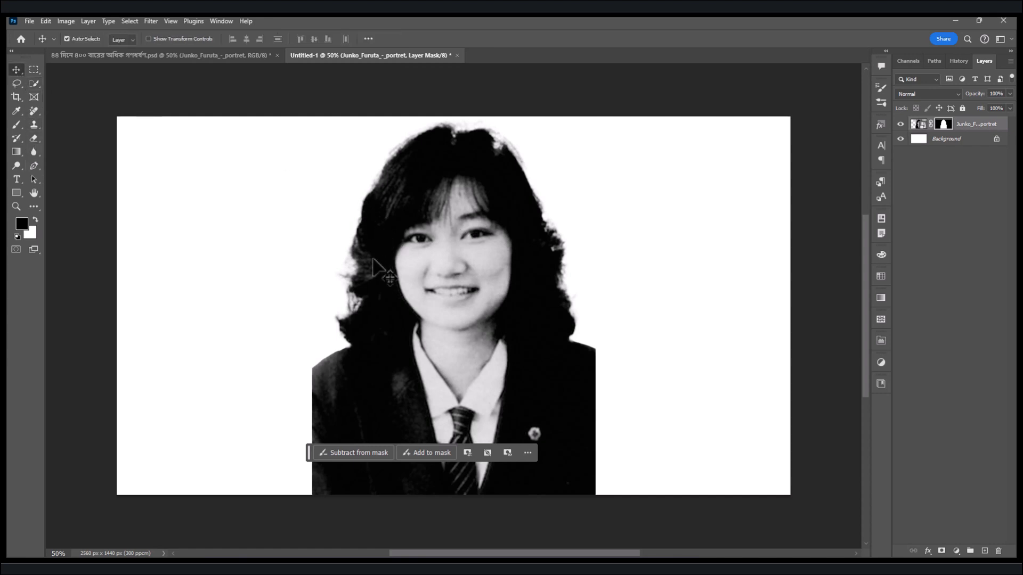
left_click_drag(455, 279, 654, 274)
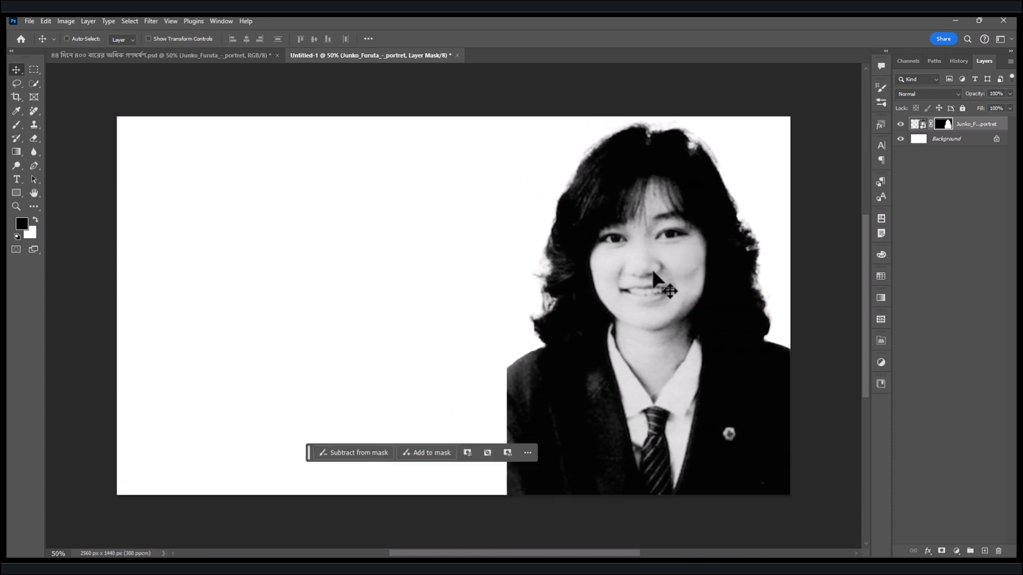
key("ctrl+t")
left_click_drag(507, 305, 491, 305)
left_click_drag(598, 291, 597, 321)
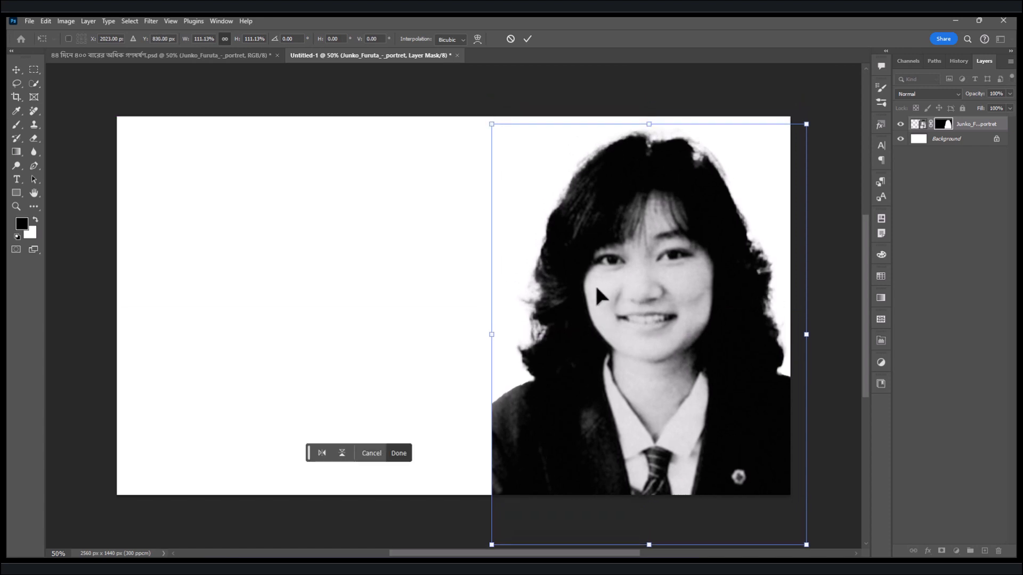
left_click(529, 39)
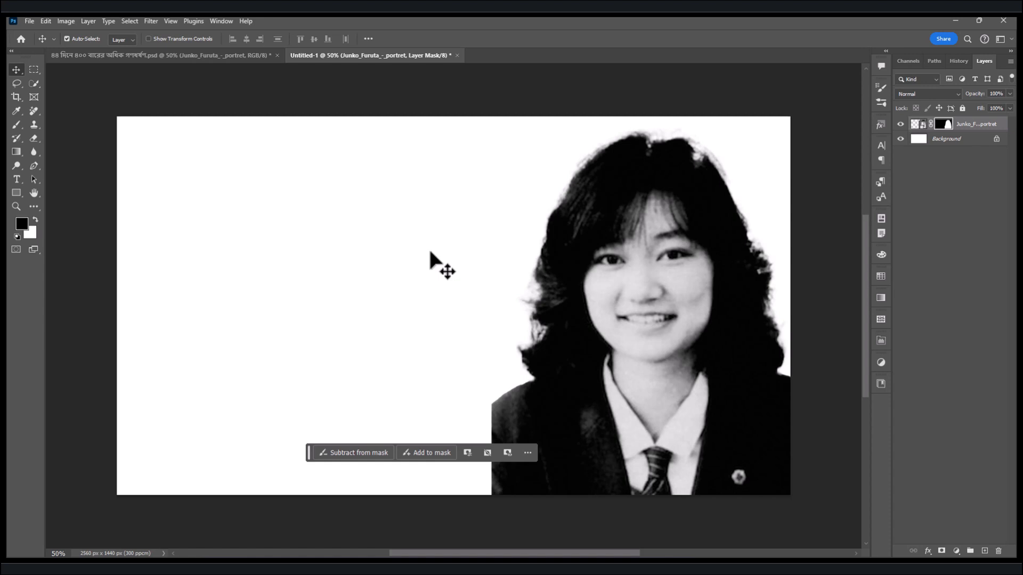
Step: Embed the four-portrait collage 1_VEJ9ZuO0OQyOxVWo8jPl_g from the Downloads folder directly above the Background layer, behind the cut-out portrait
left_click(957, 141)
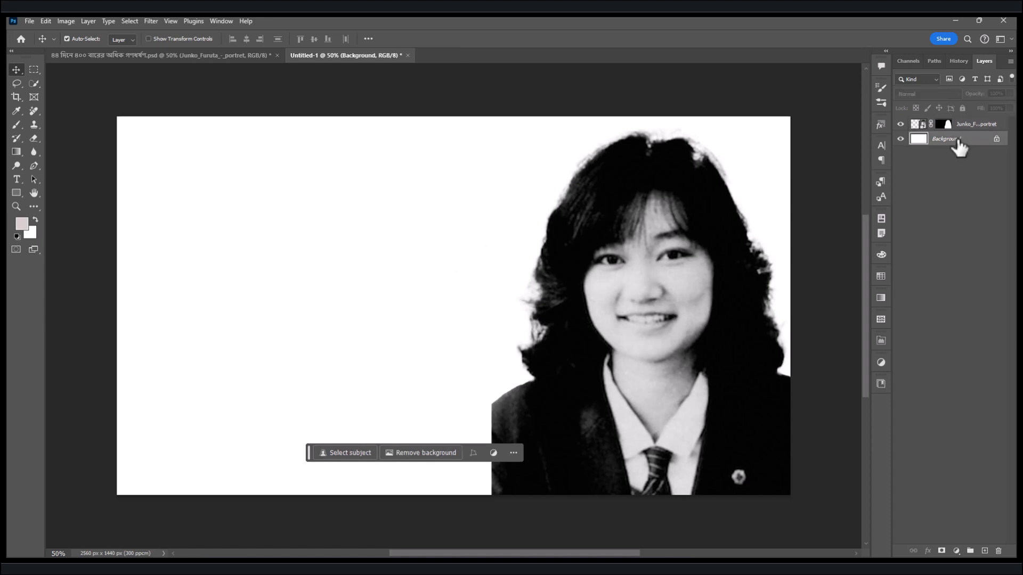
key("ctrl+shift+p")
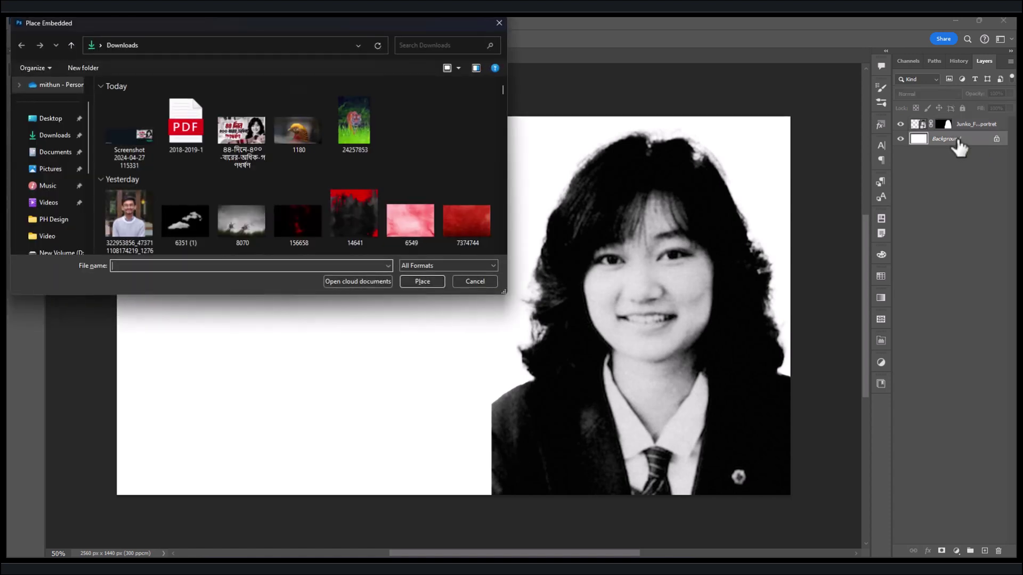
scroll(314, 171, "down", 3)
scroll(312, 172, "down", 2)
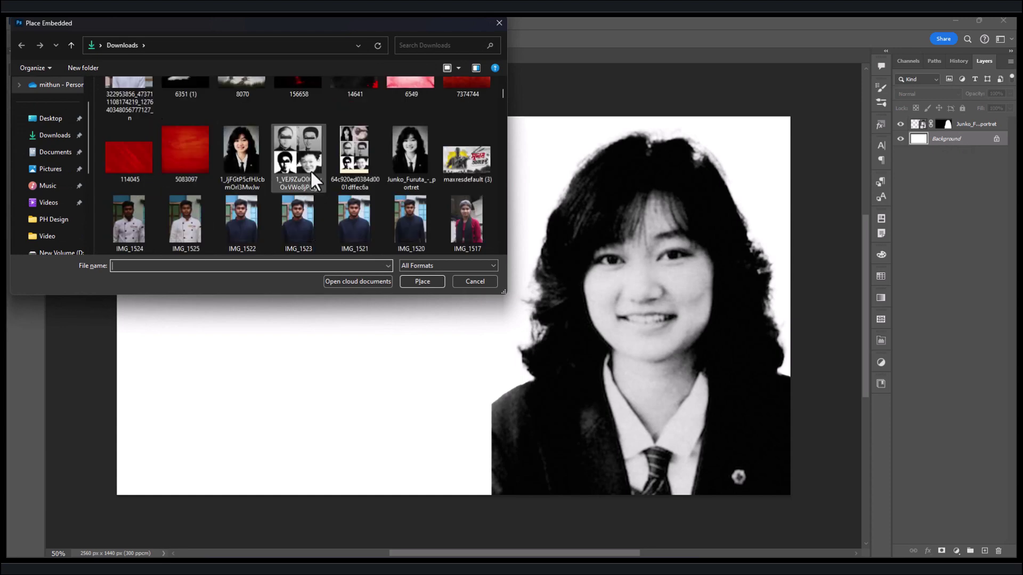
scroll(310, 169, "up", 1)
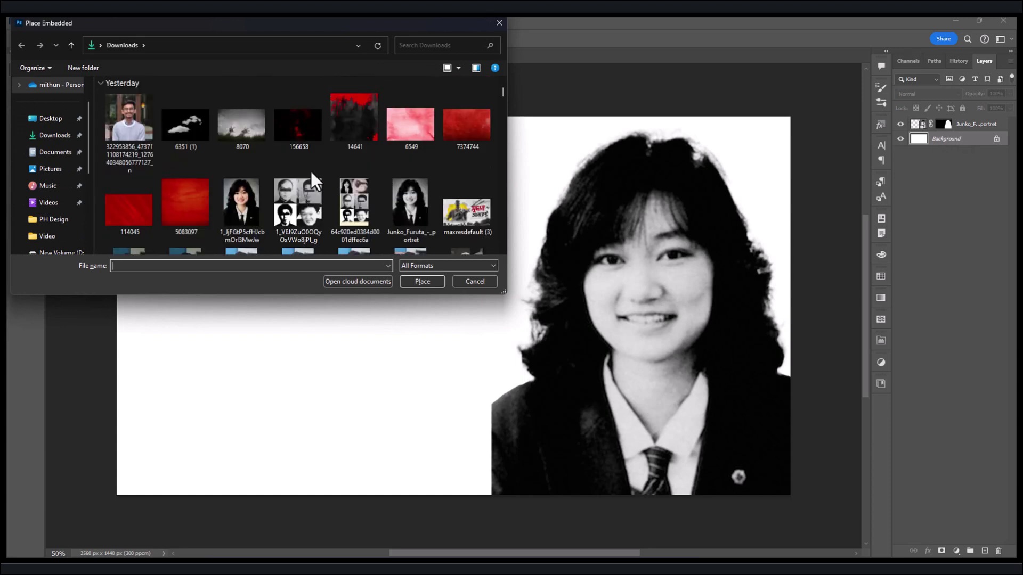
scroll(310, 169, "down", 1)
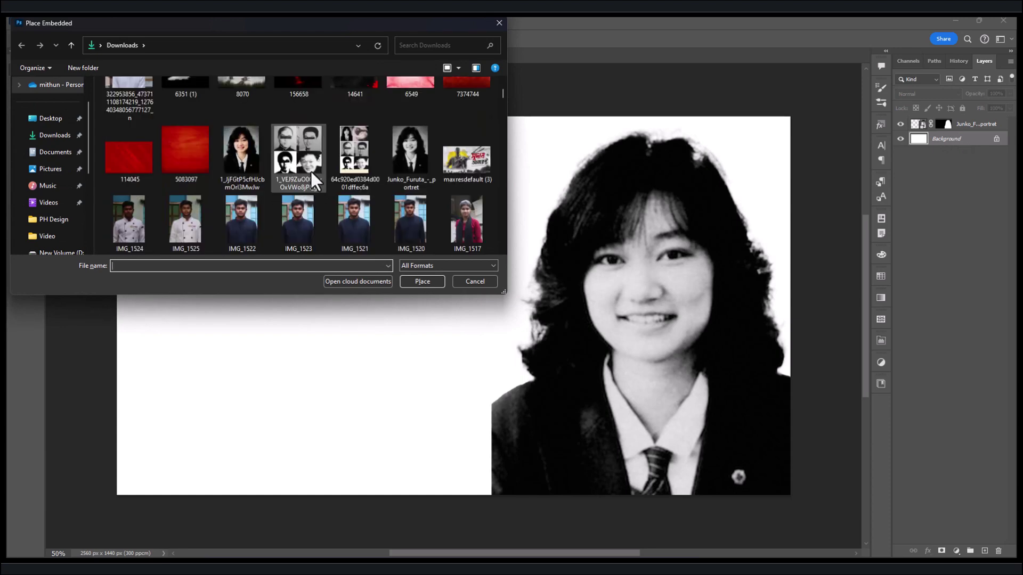
double_click(303, 137)
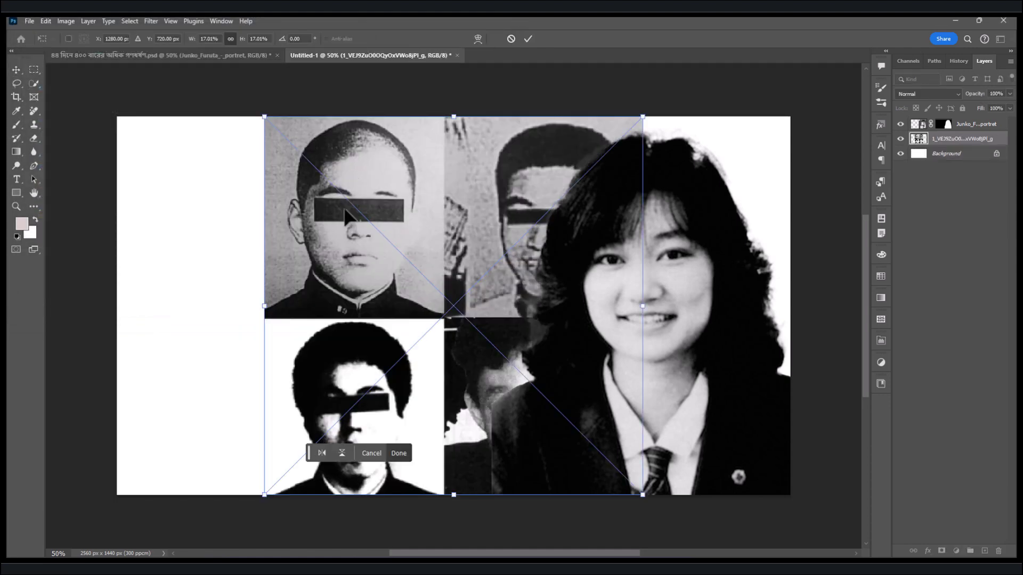
Step: Scale the placed collage to 32.50% so it spans the canvas width and move it down to Y 1358 px
left_click_drag(642, 306, 812, 288)
left_click_drag(678, 206, 679, 375)
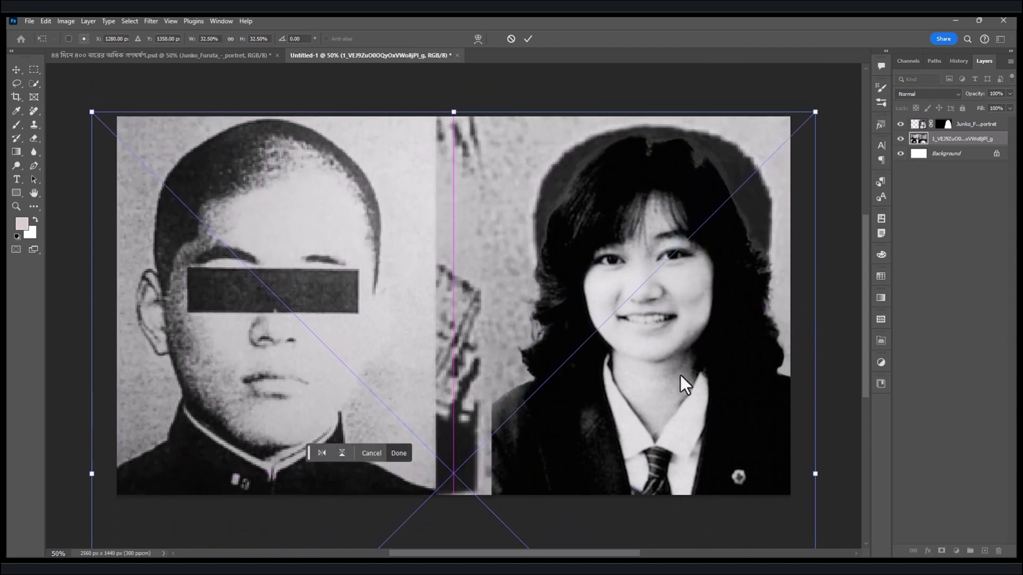
left_click(528, 39)
Step: Lower the collage layer's opacity to 54%
left_click(1010, 94)
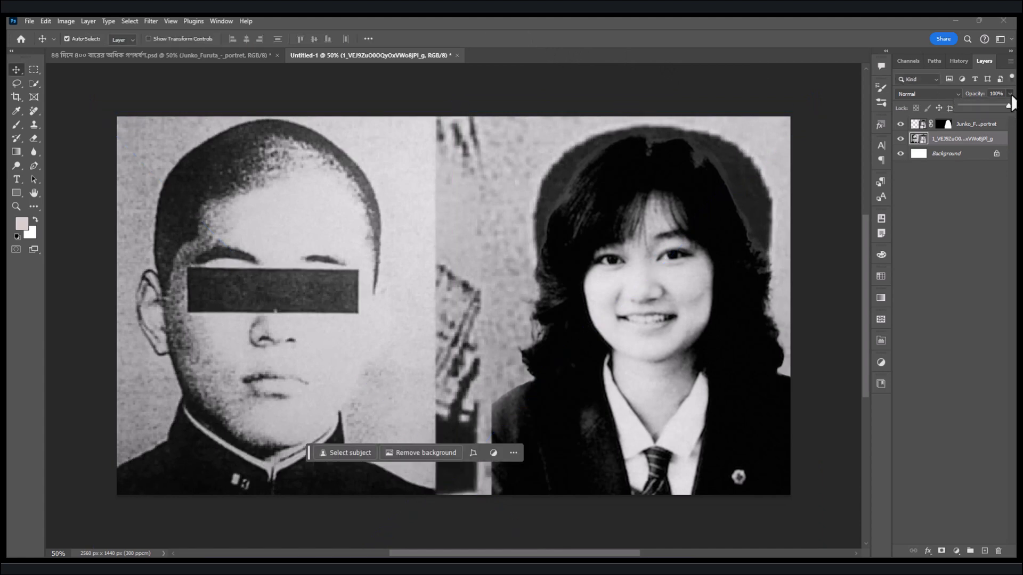
left_click(979, 104)
left_click_drag(984, 102, 986, 101)
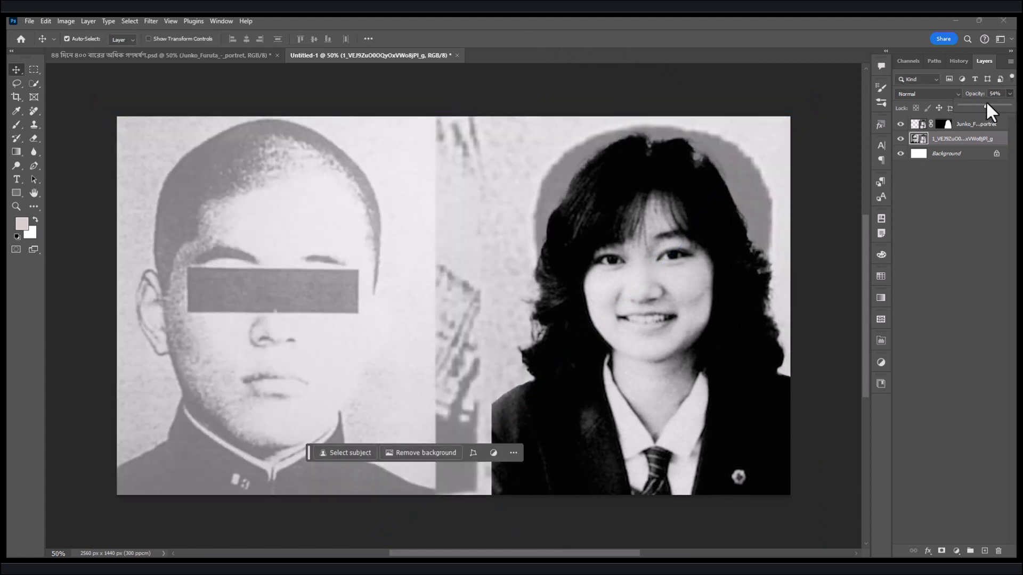
Step: Check the finished thumbnail document for reference, then move the collage in Untitled-1 up and slightly right and scale it to 32.31%
left_click(170, 55)
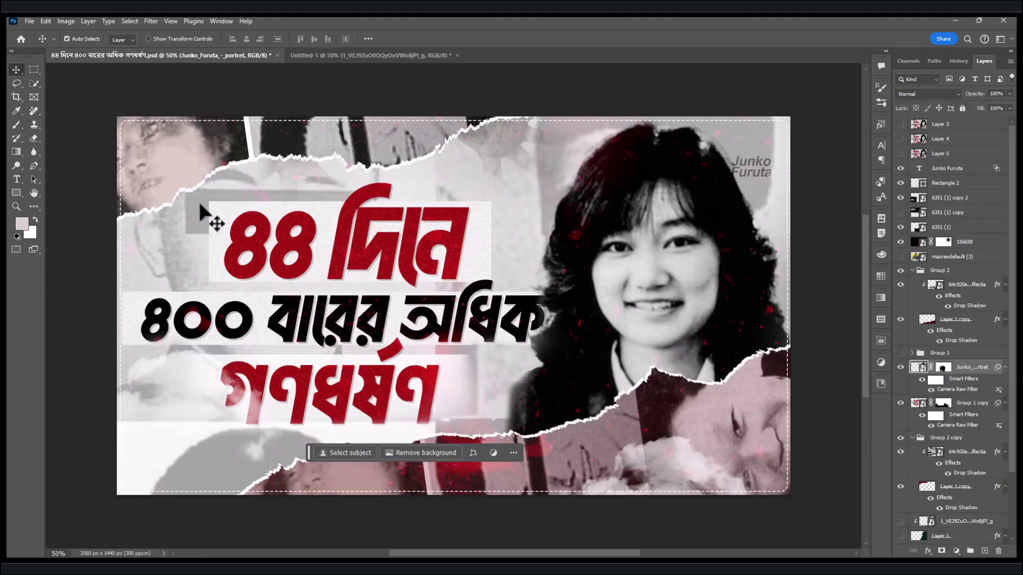
left_click(321, 53)
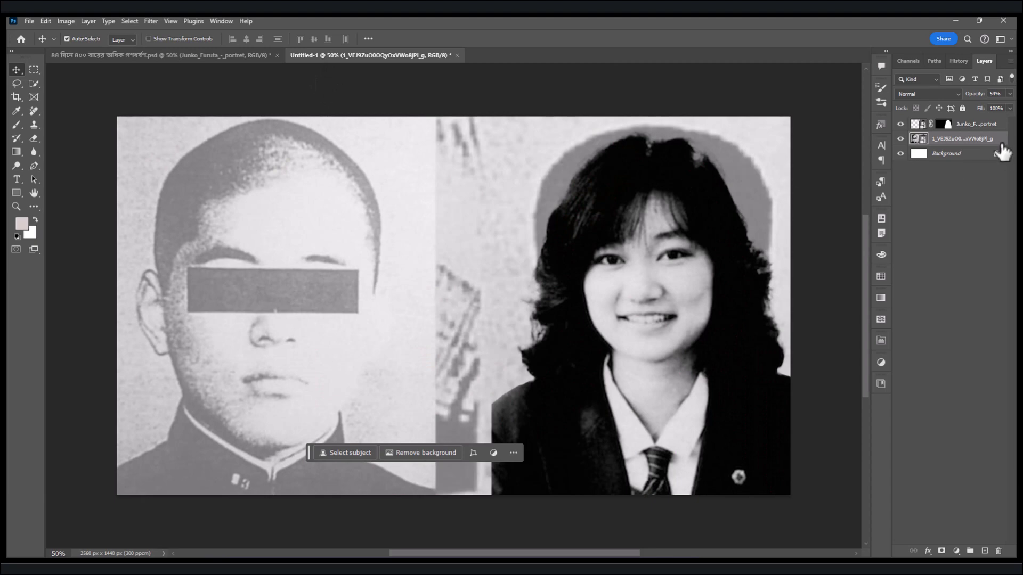
key("ctrl+t")
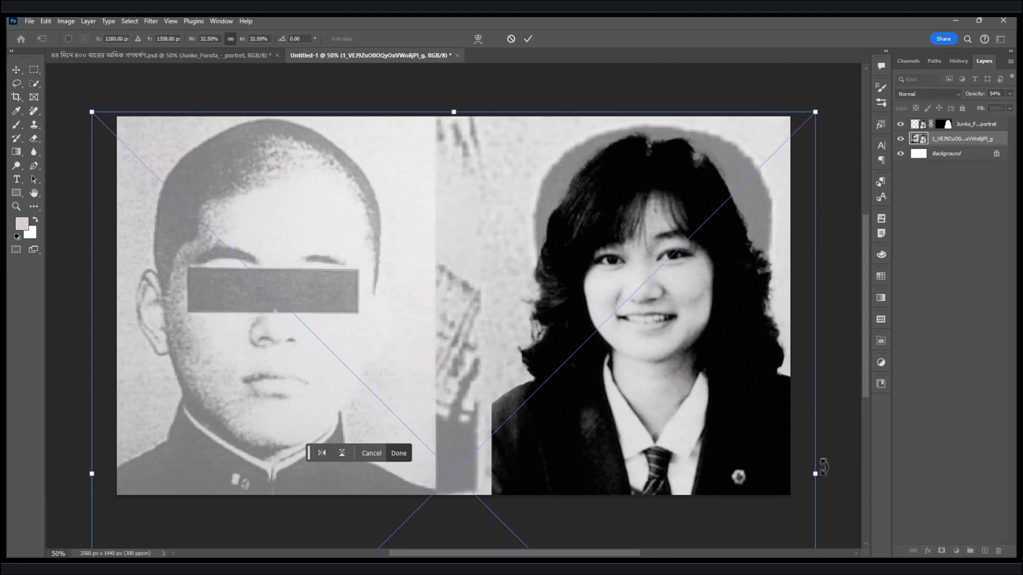
left_click_drag(811, 473, 788, 473)
left_click_drag(676, 426, 696, 346)
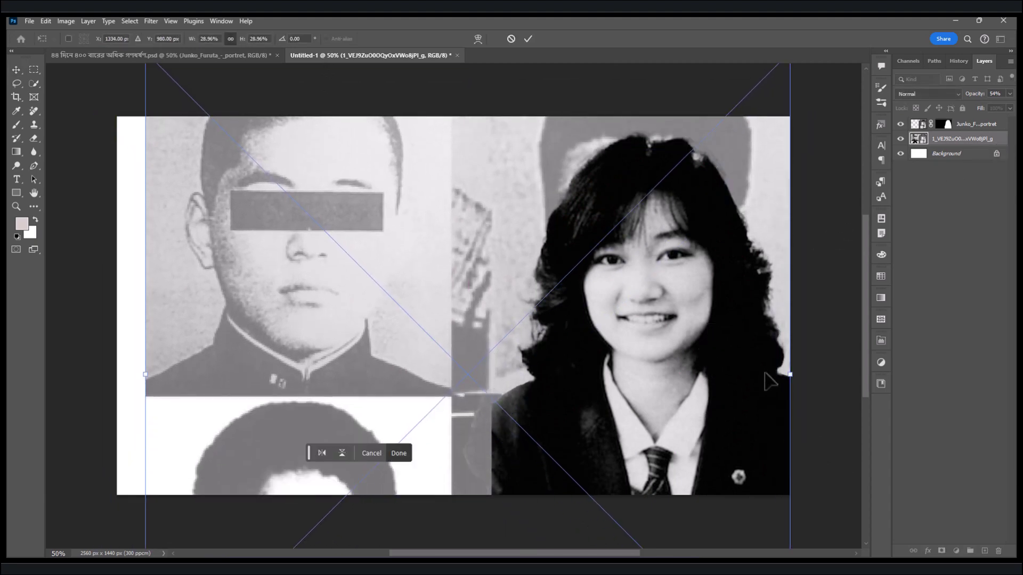
left_click_drag(791, 376, 827, 375)
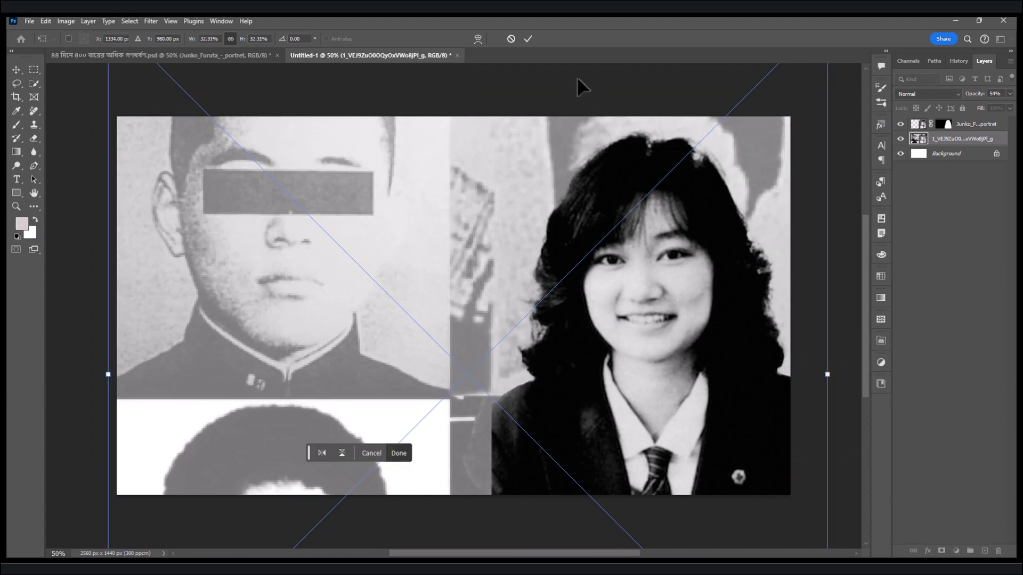
left_click(527, 38)
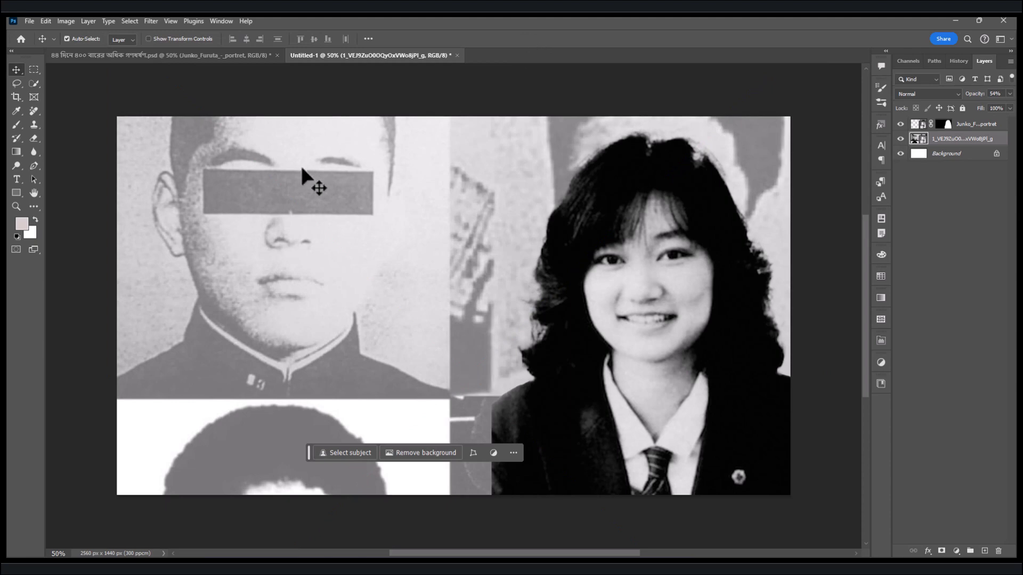
Step: Embed the image 8070, showing hands rising from grass, from the Downloads folder between the collage and the portrait
key("ctrl+shift+p")
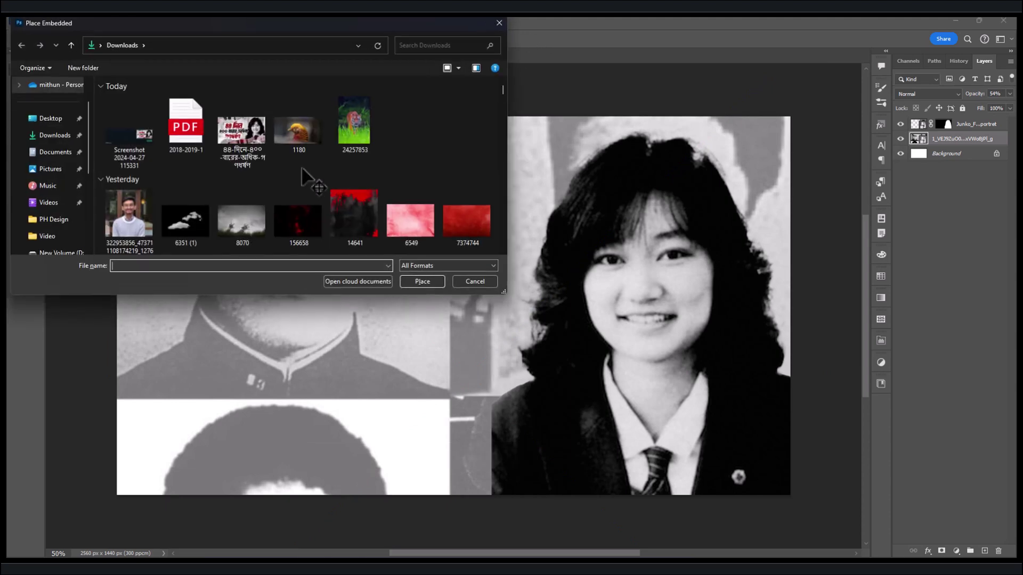
double_click(247, 212)
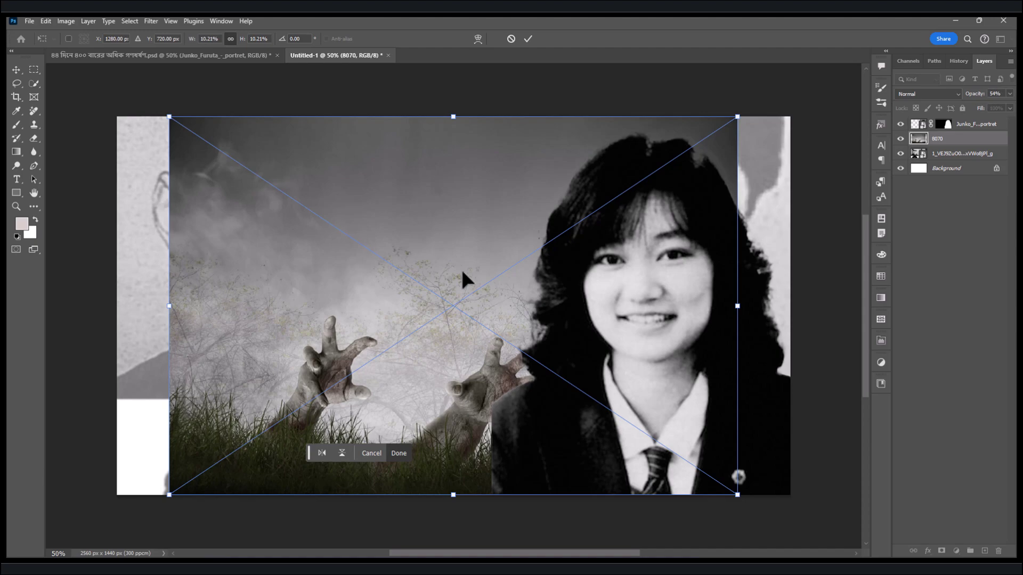
left_click(528, 39)
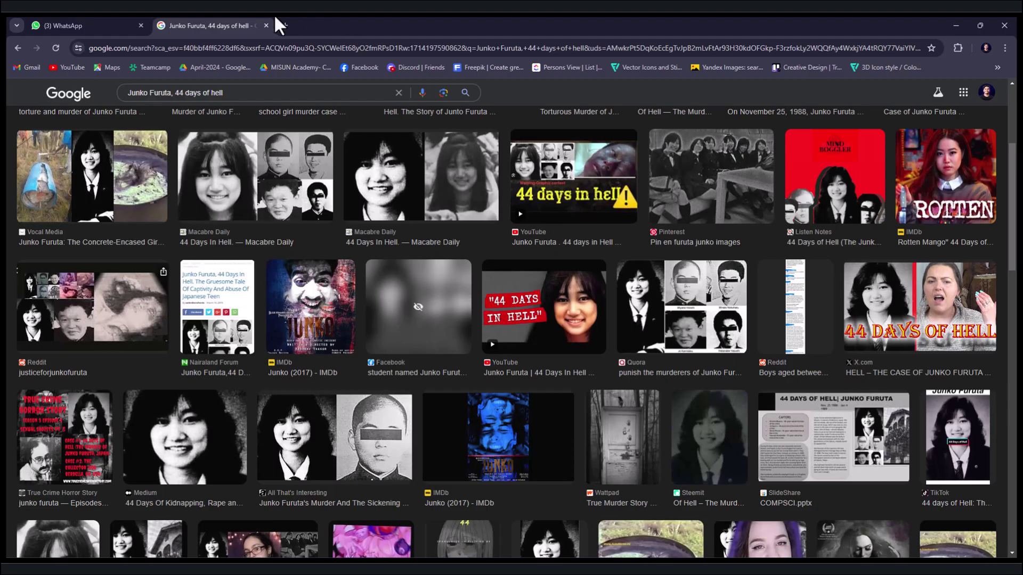
Step: Switch to the browser, search Freepik for "blood" photos excluding AI-generated ones, and open the photo of hands rising from grass
left_click(285, 25)
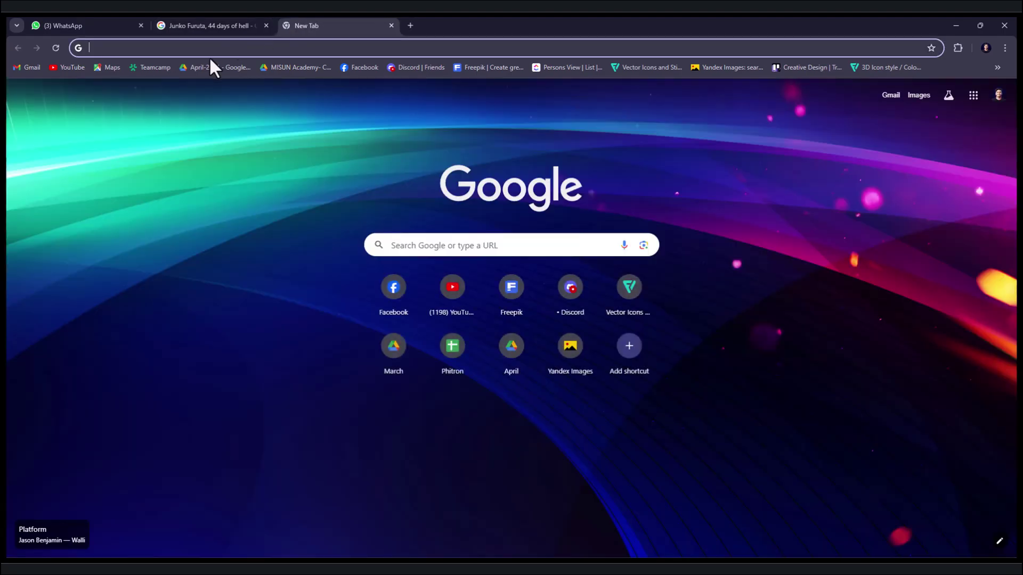
left_click(490, 67)
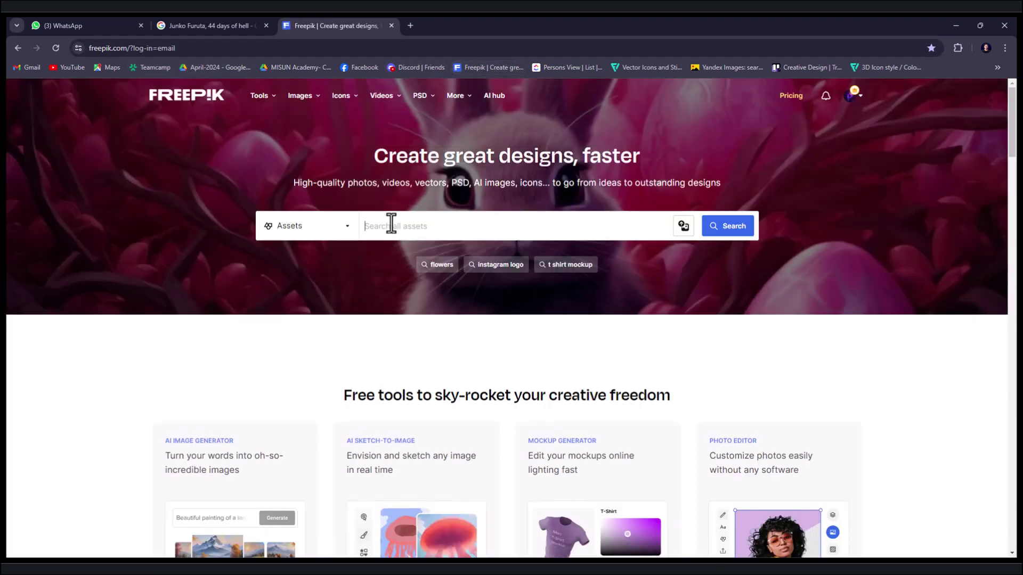
type("blood")
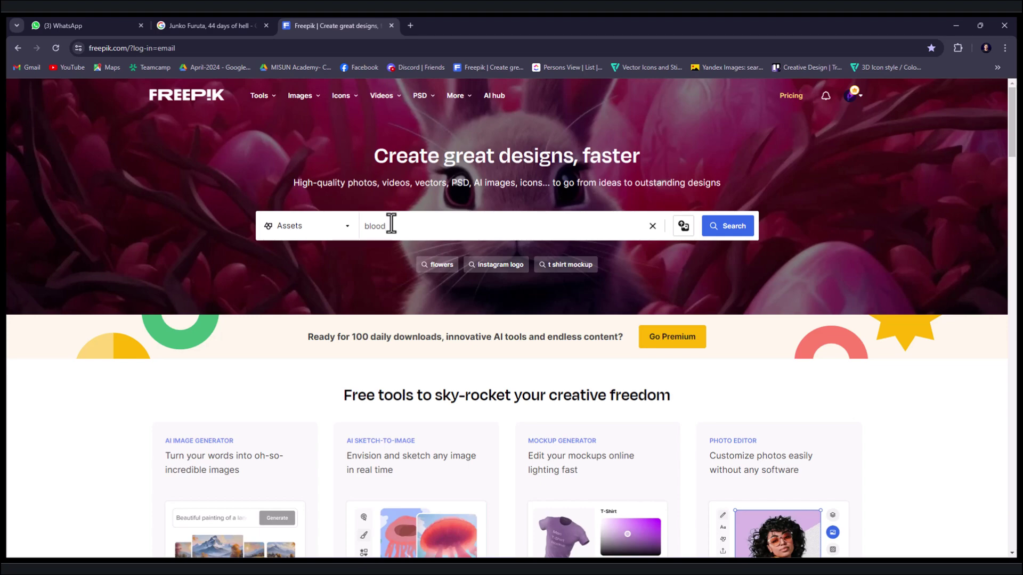
key("Return")
left_click(80, 212)
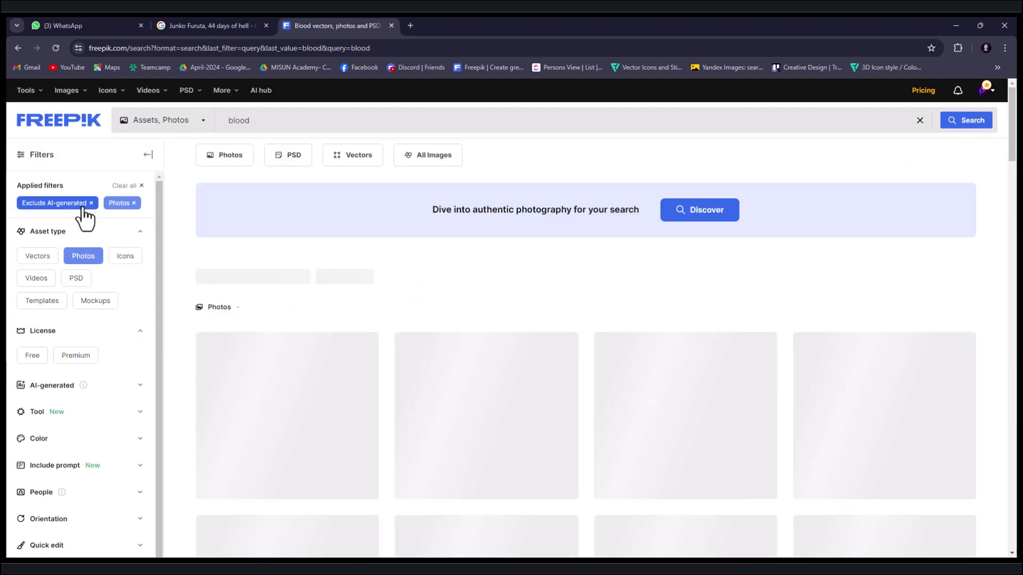
scroll(892, 234, "down", 15)
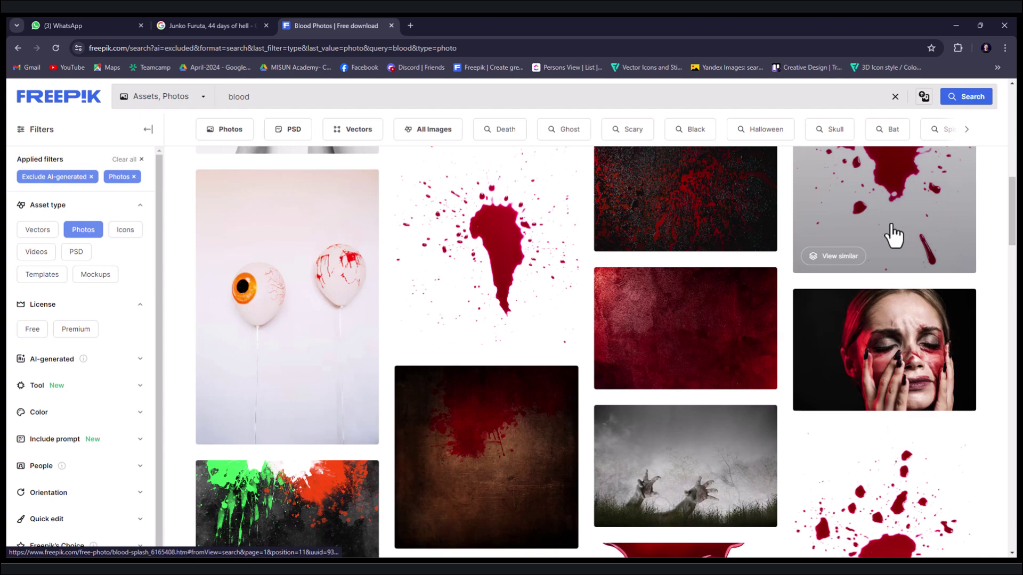
scroll(893, 235, "down", 4)
left_click(647, 261)
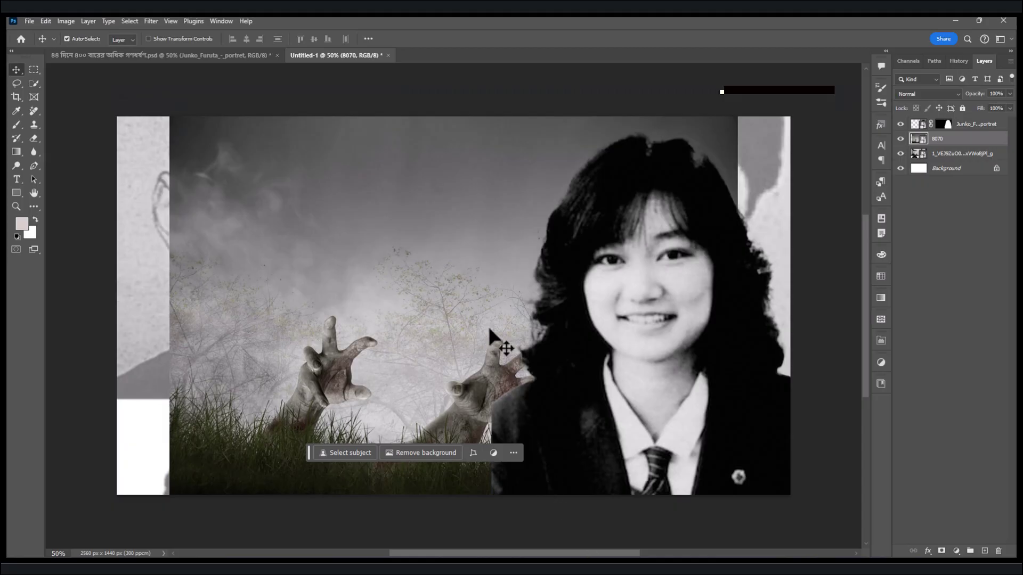
Step: Switch back to Photoshop, scale the hands image to 13.14% to cover the canvas and shift it up
key("ctrl+t")
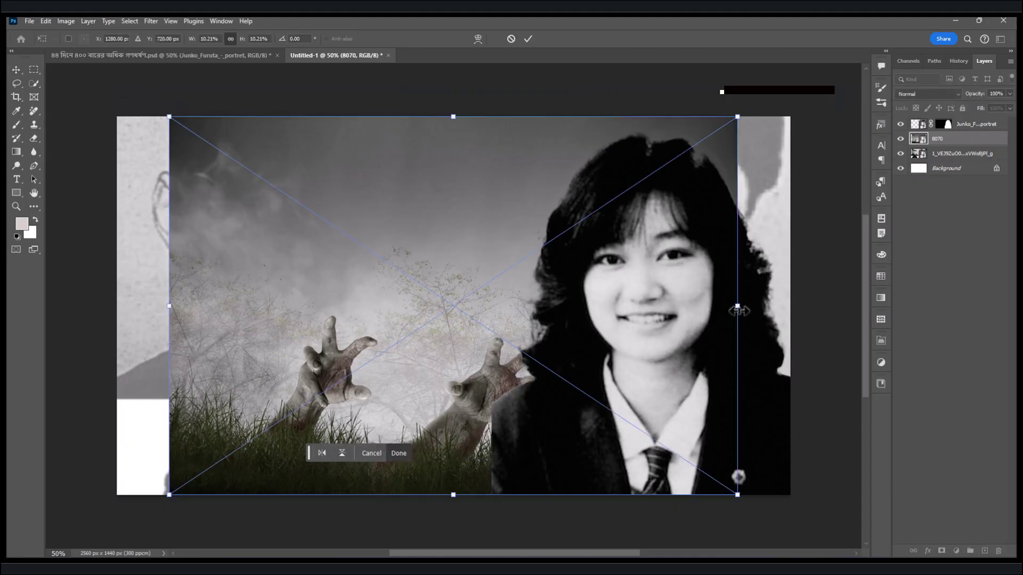
left_click_drag(737, 305, 819, 305)
left_click_drag(611, 338, 610, 309)
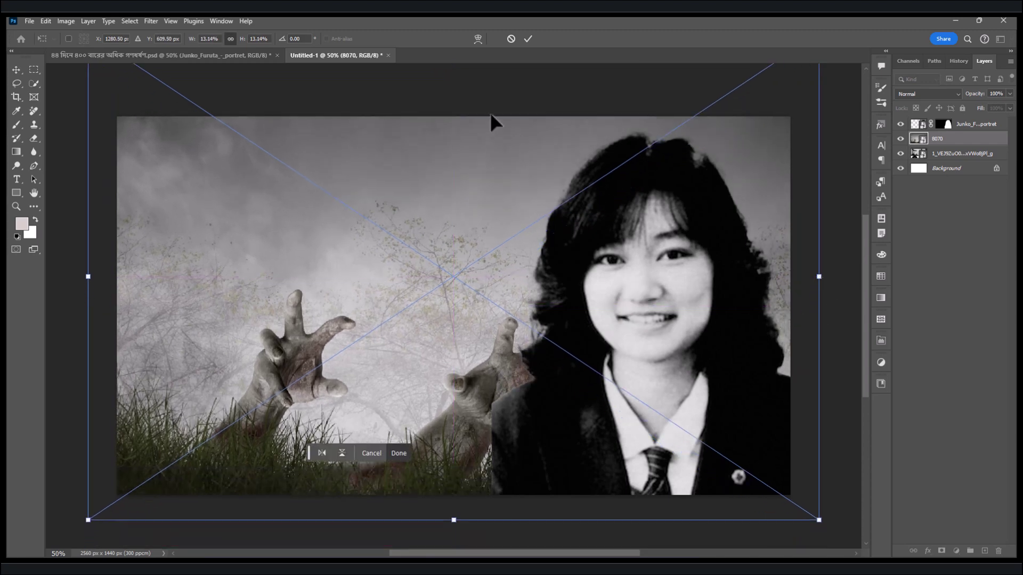
left_click(529, 37)
Step: Flip the hands image vertically so the hands reach down from the top edge, and move it slightly up and left
key("ctrl+t")
right_click(365, 162)
left_click(407, 361)
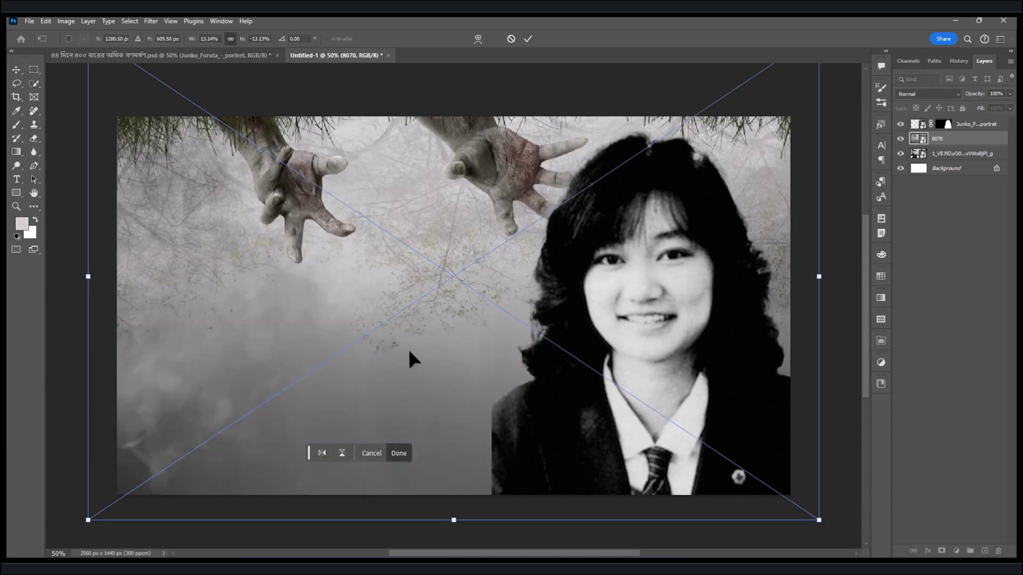
mouse_move(464, 317)
left_mouse_down()
mouse_move(449, 321)
mouse_move(453, 305)
left_mouse_up()
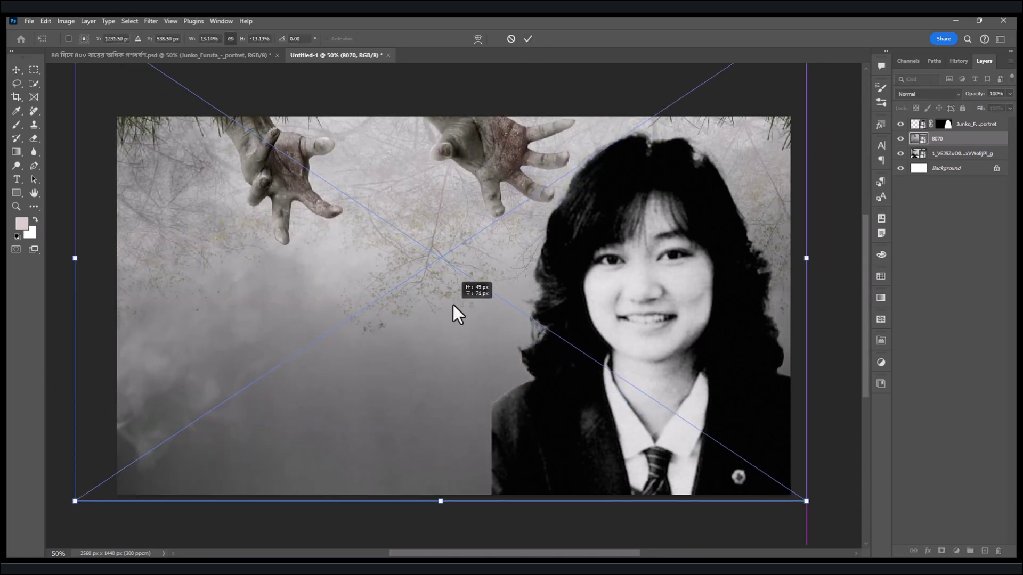
left_click(529, 37)
Step: Check the finished thumbnail document for reference, then lower the hands layer's opacity to 57% in Untitled-1
left_click(145, 55)
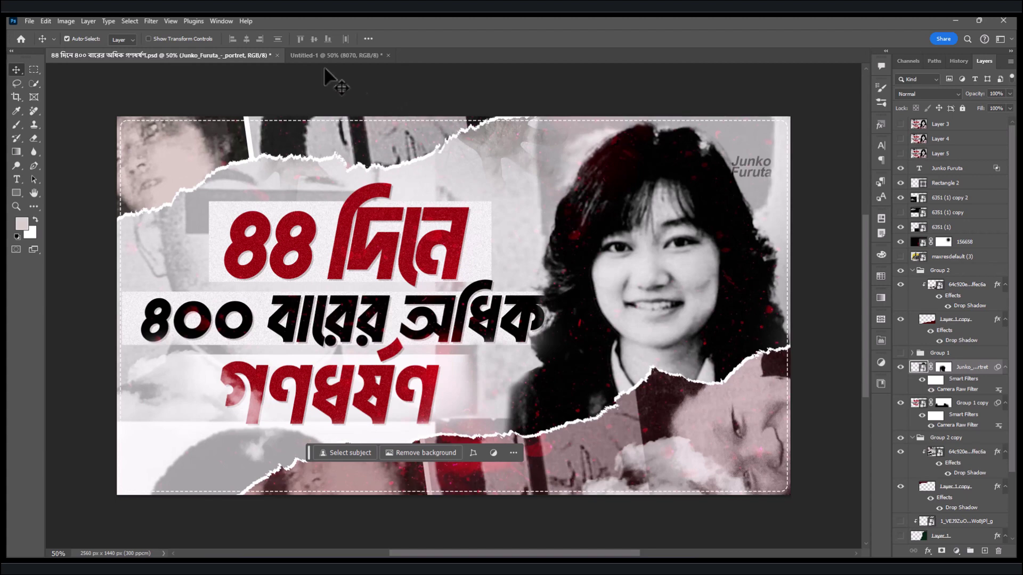
left_click(314, 54)
left_click(1008, 93)
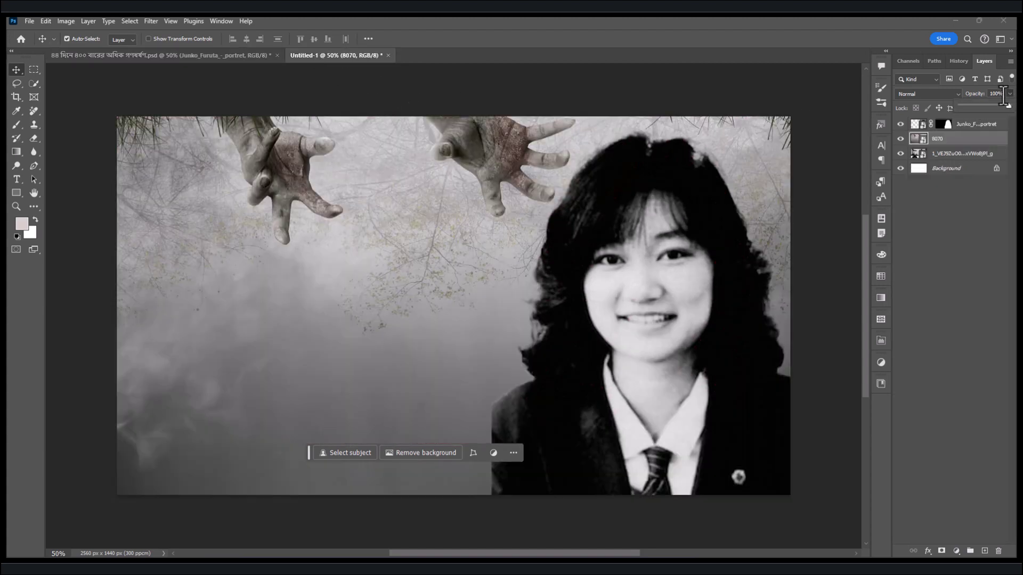
left_click(980, 104)
left_click_drag(985, 100, 986, 100)
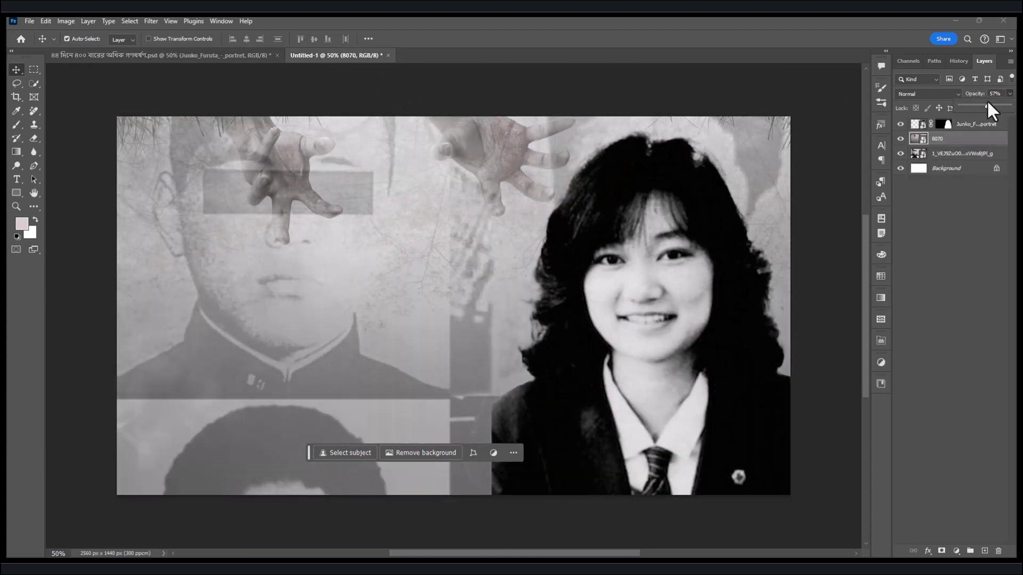
Step: Check the finished thumbnail document again, then add a new blank layer above the portrait layer in Untitled-1
left_click(142, 54)
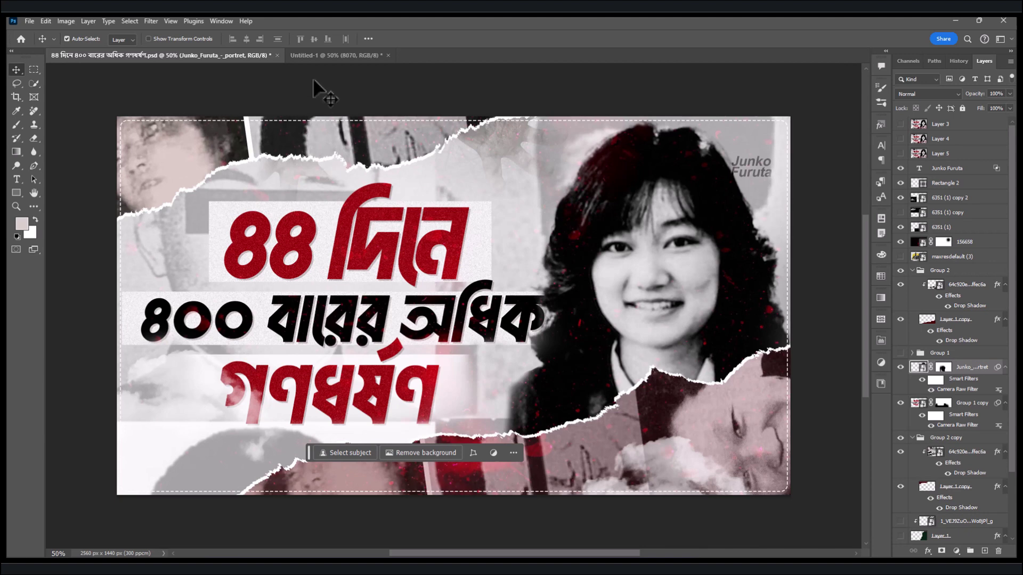
left_click(322, 56)
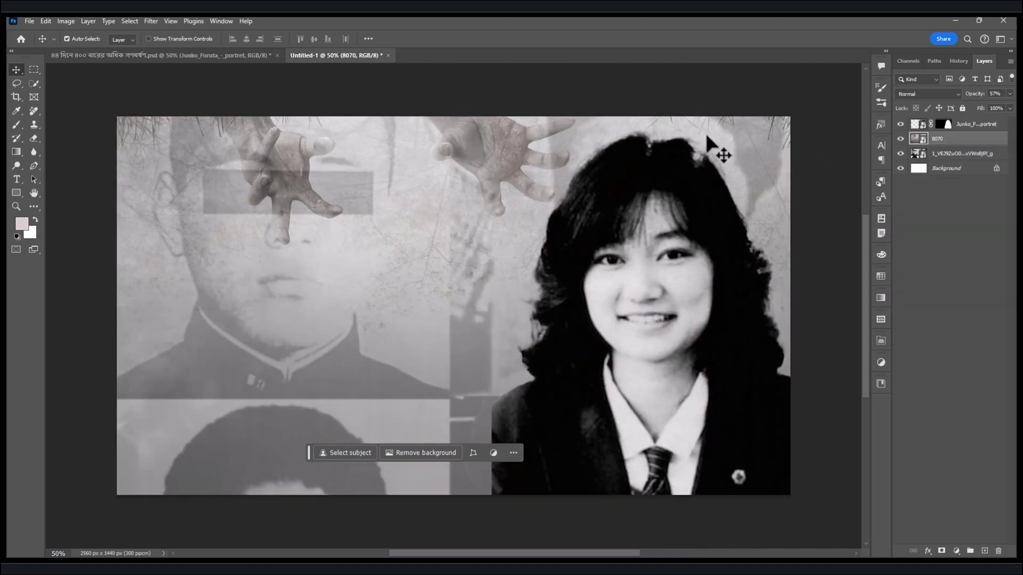
left_click(984, 126)
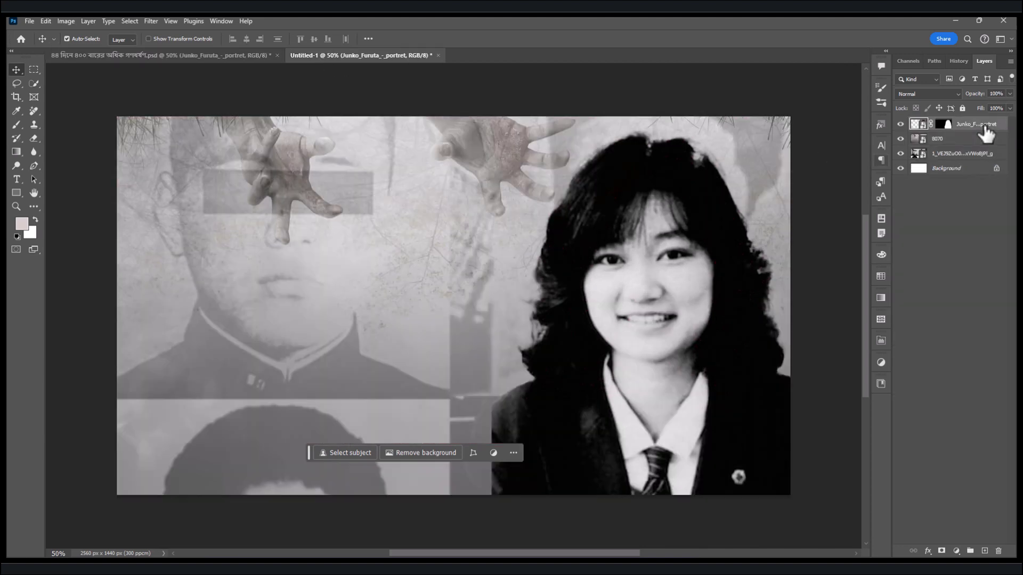
left_click(984, 550)
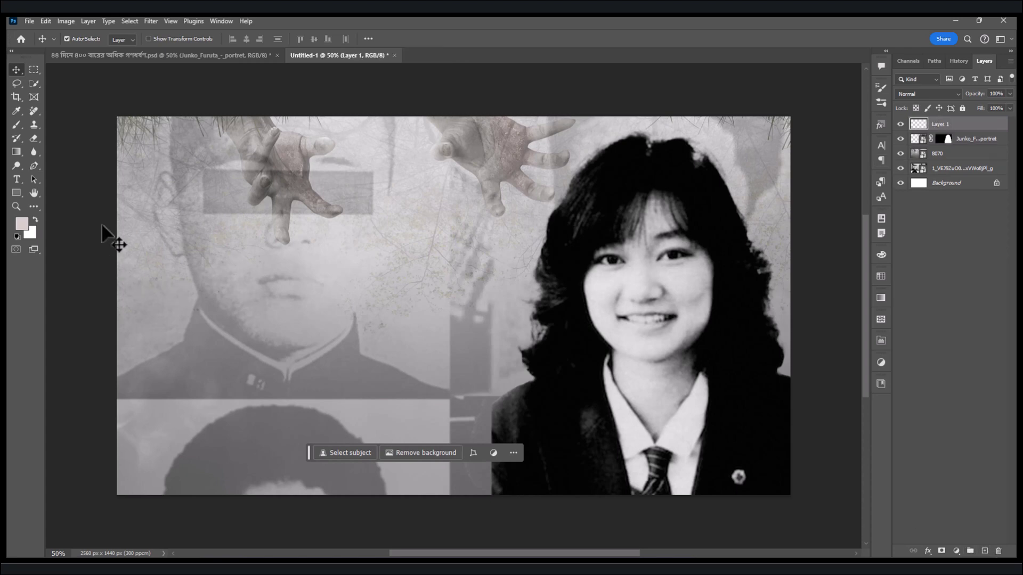
Step: Activate the Brush tool and look through its available brush presets
left_click(18, 125)
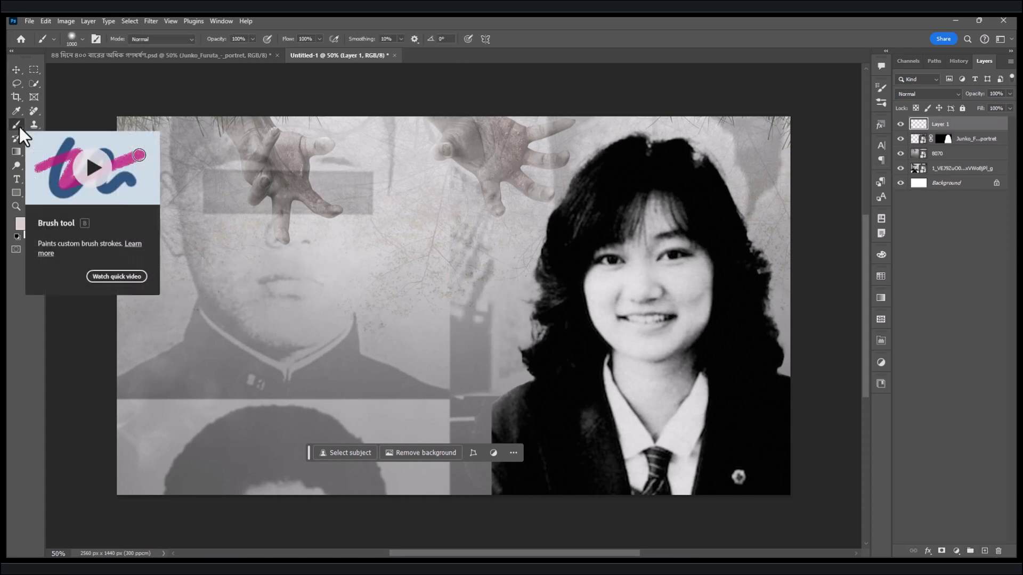
left_click(81, 38)
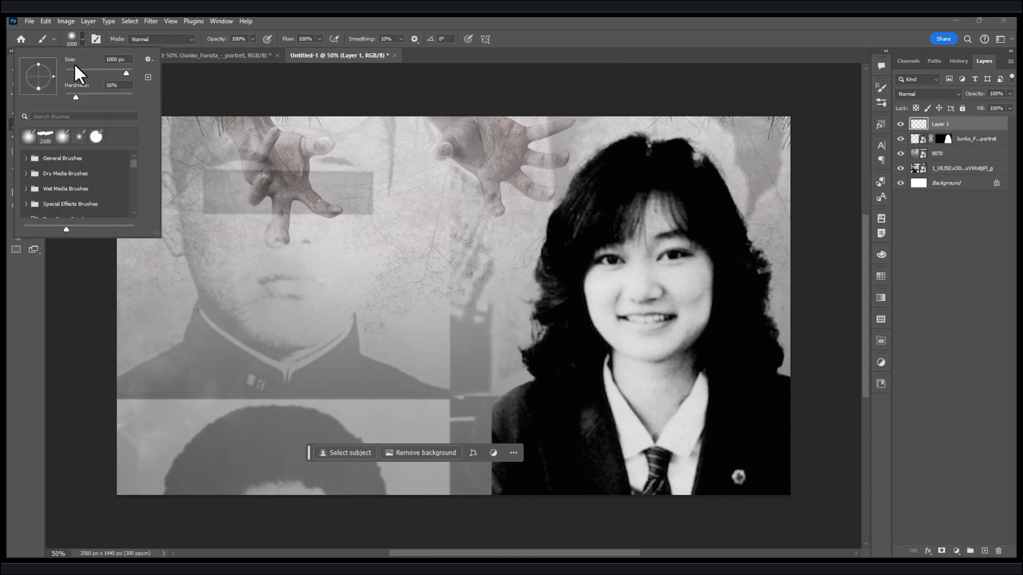
left_click(47, 205)
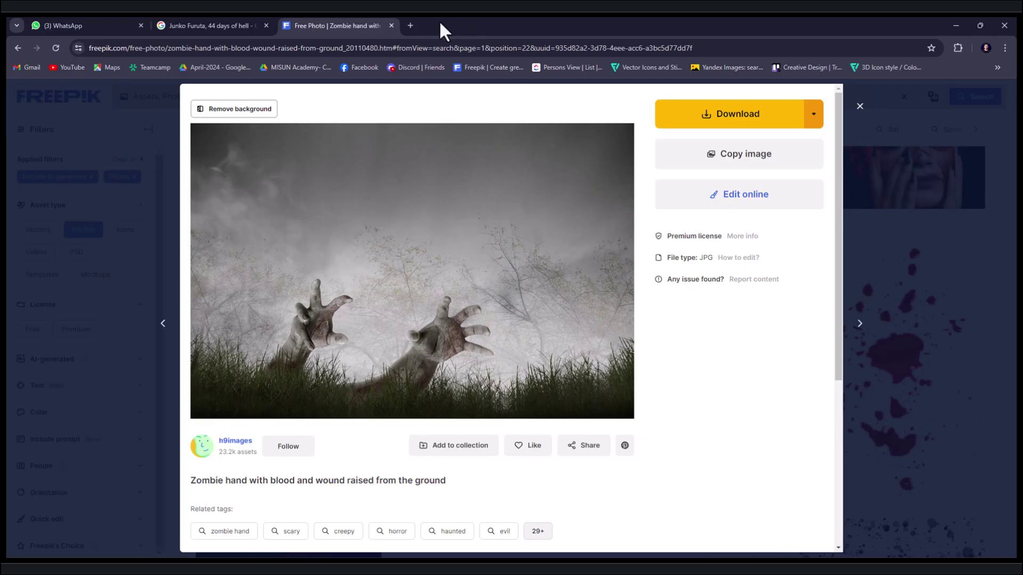
Step: In a new browser tab, open brusheezy.com/free/photoshop-custom-shapes and skim the listed brush sets
left_click(410, 25)
left_click(258, 47)
type("brusheezy.com/free/photoshop-custom-shapes")
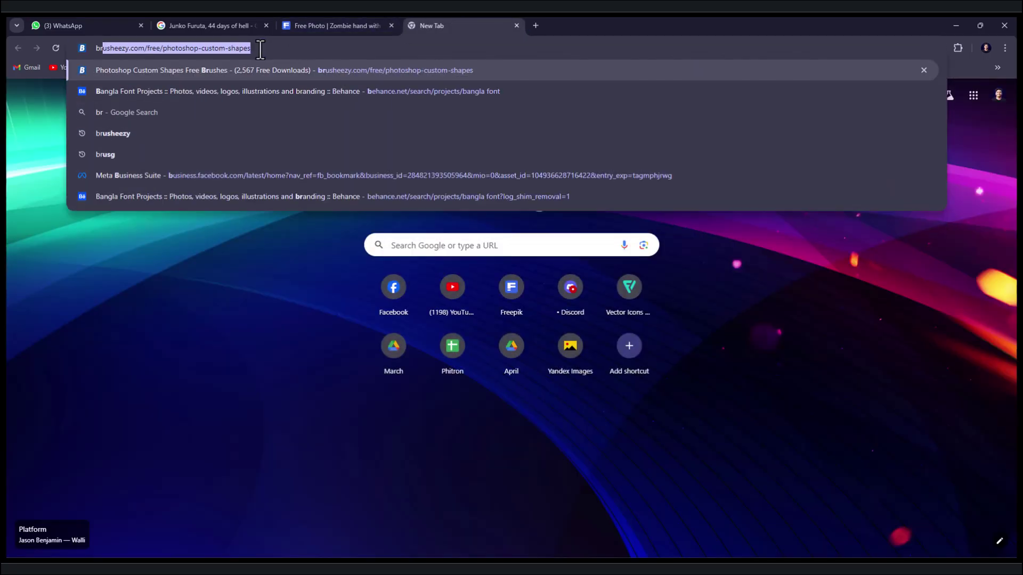
key("Return")
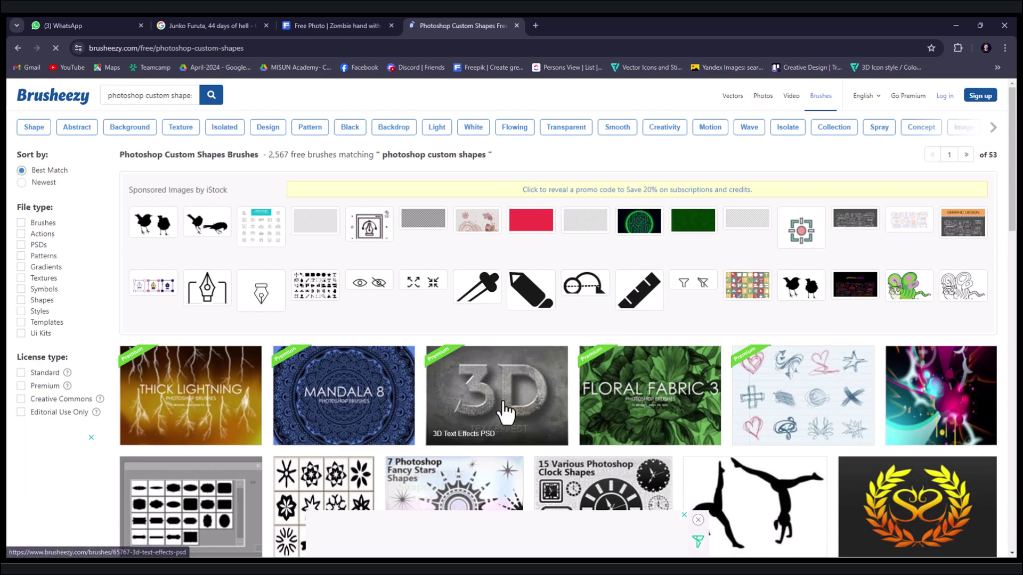
scroll(508, 410, "down", 5)
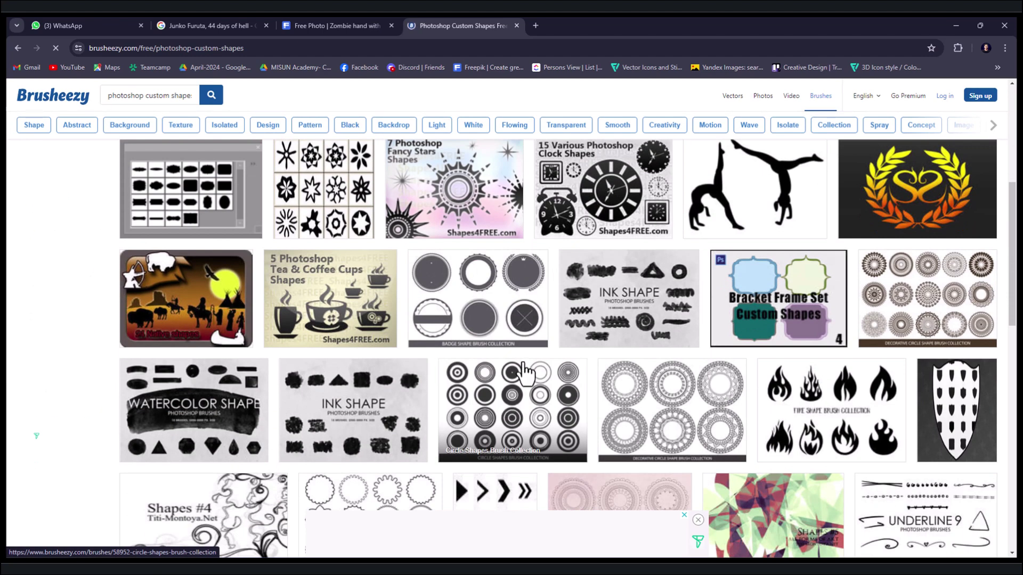
scroll(512, 389, "up", 5)
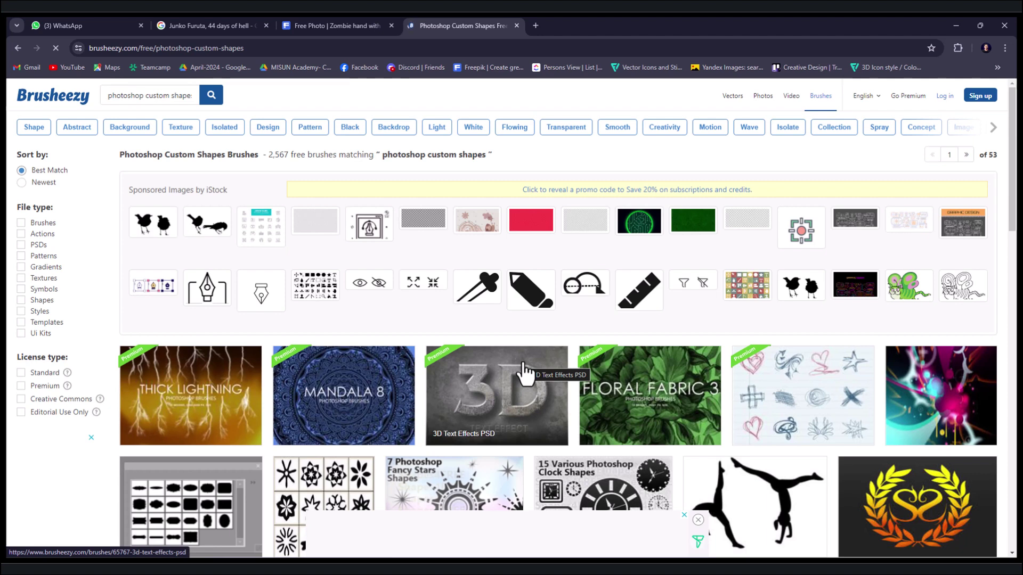
Step: Enter "torn paper" as the search term on Brusheezy in place of the existing one
triple_click(129, 98)
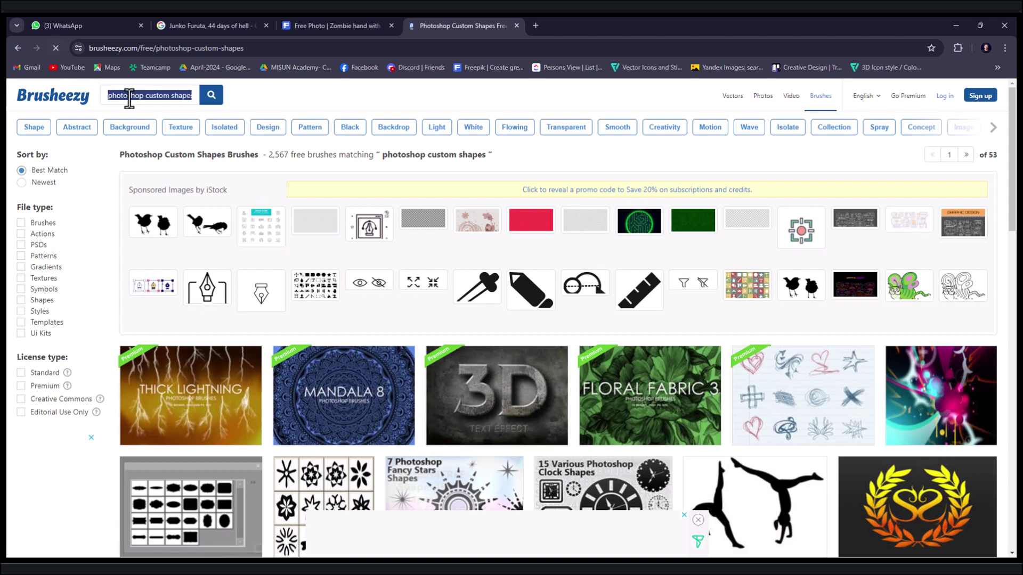
type("torn pap")
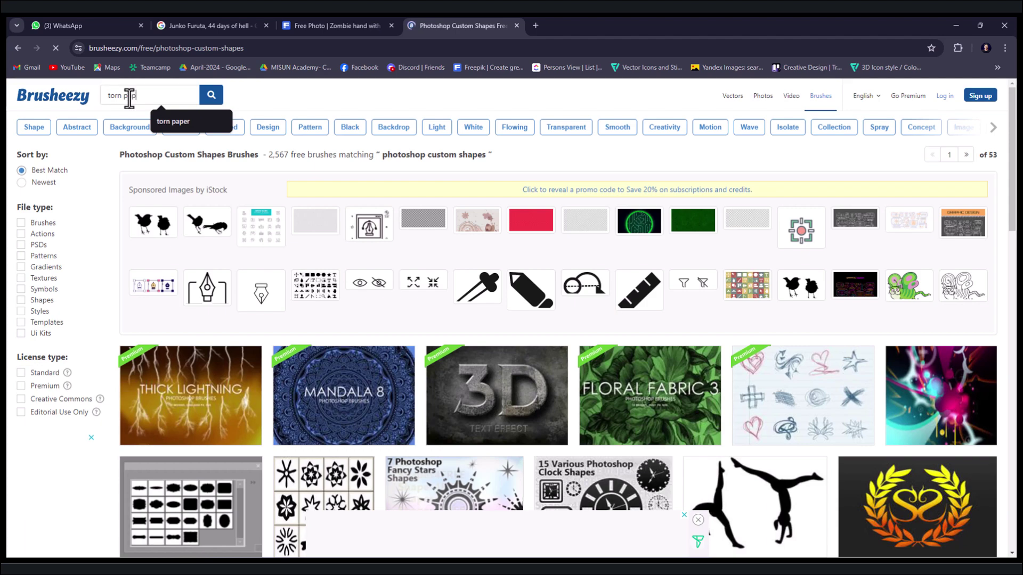
type("er")
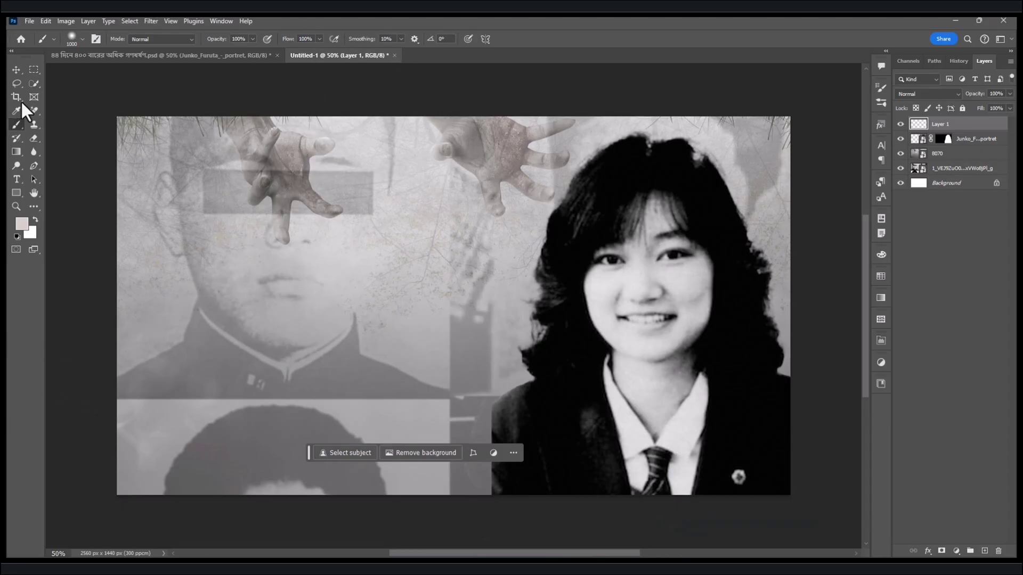
Step: Back in Photoshop, import the Torn Paper Brushes ABR file from the Torn_Paper_Brushes download folder into the brush presets
left_click(83, 40)
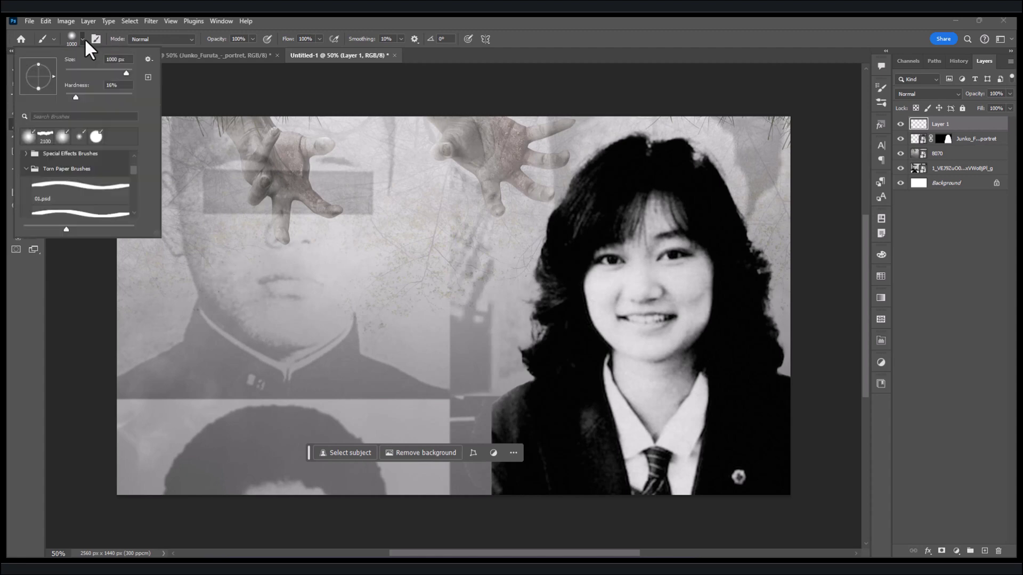
left_click(148, 59)
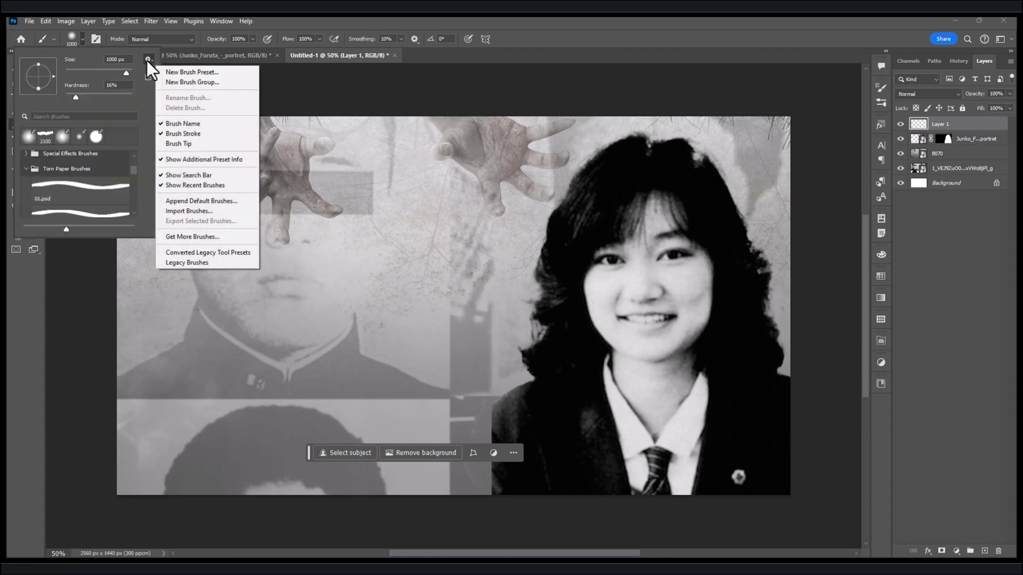
left_click(176, 210)
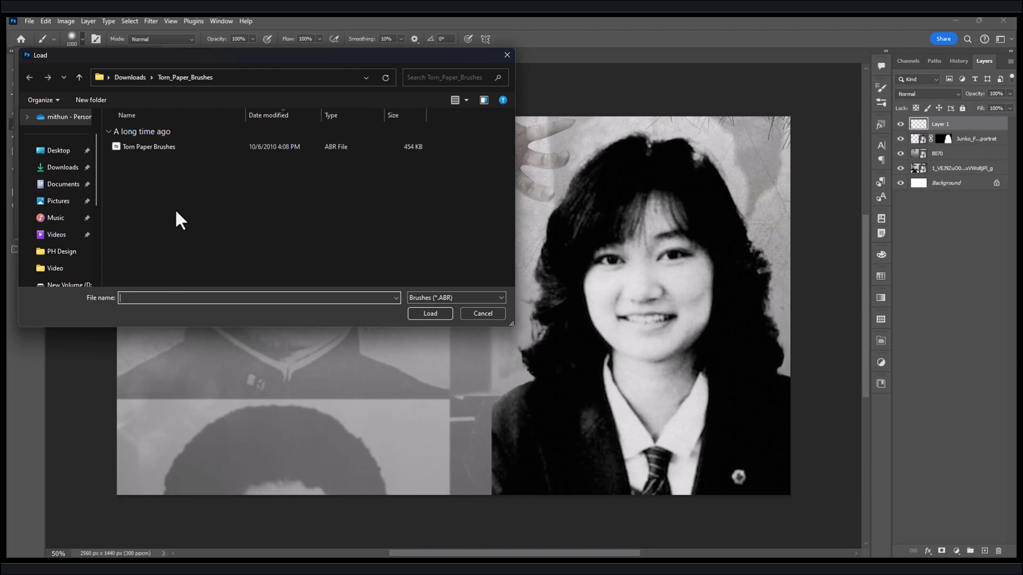
left_click(158, 147)
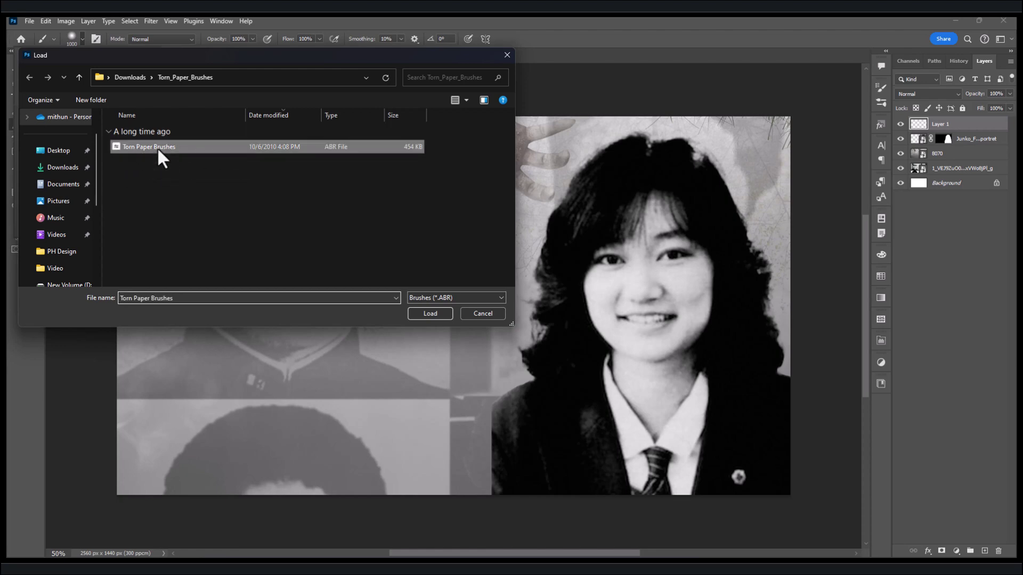
left_click(430, 316)
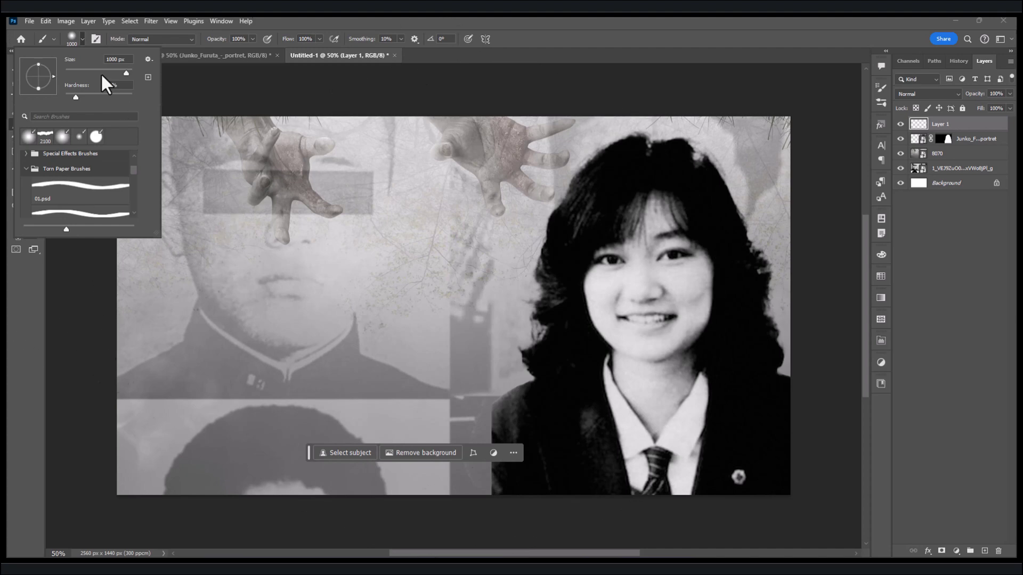
Step: Stamp one torn-paper strip across the middle of the canvas with the 2100 px torn-paper brush and duplicate its layer
left_click(46, 137)
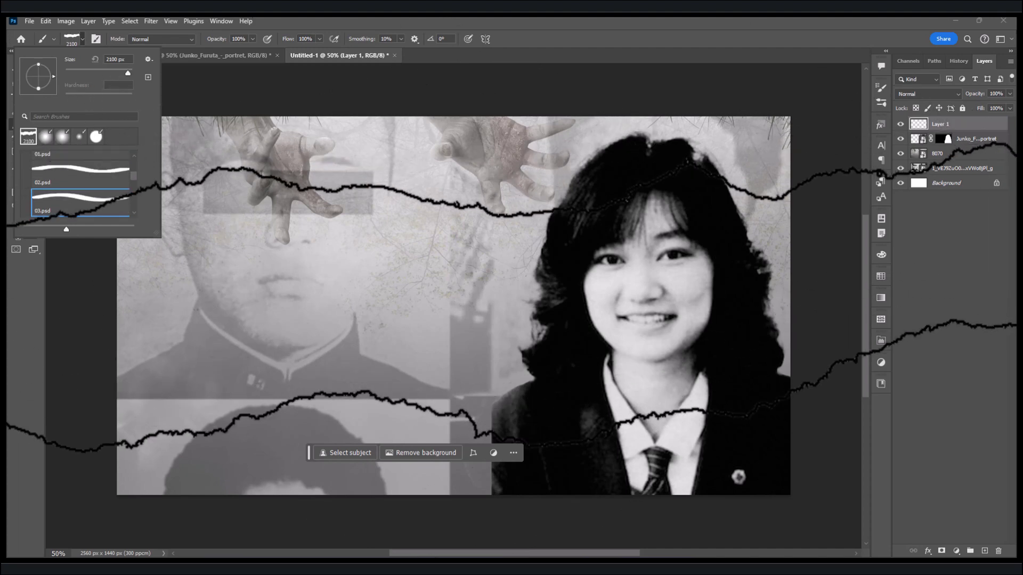
left_click(456, 299)
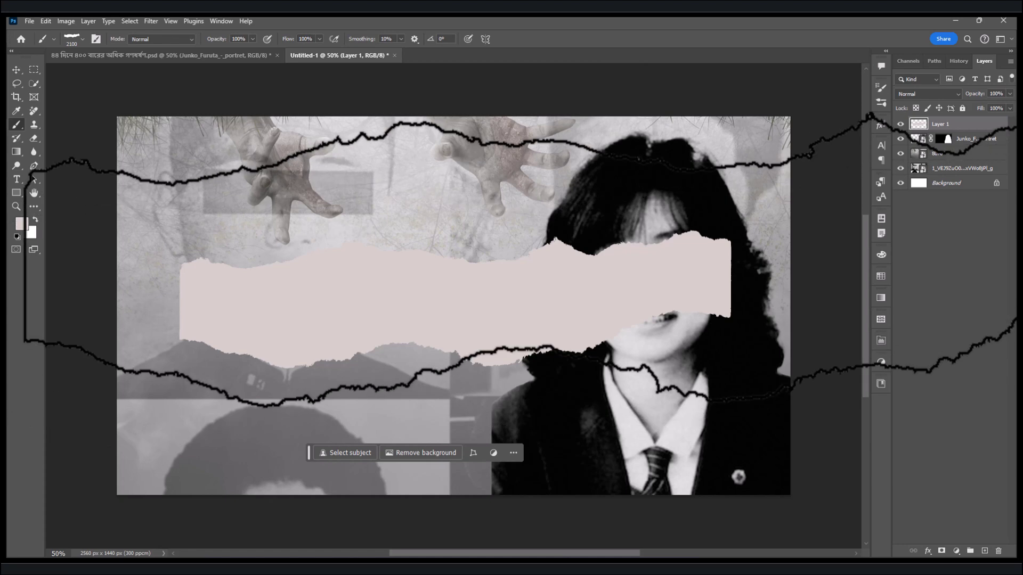
key("ctrl+j")
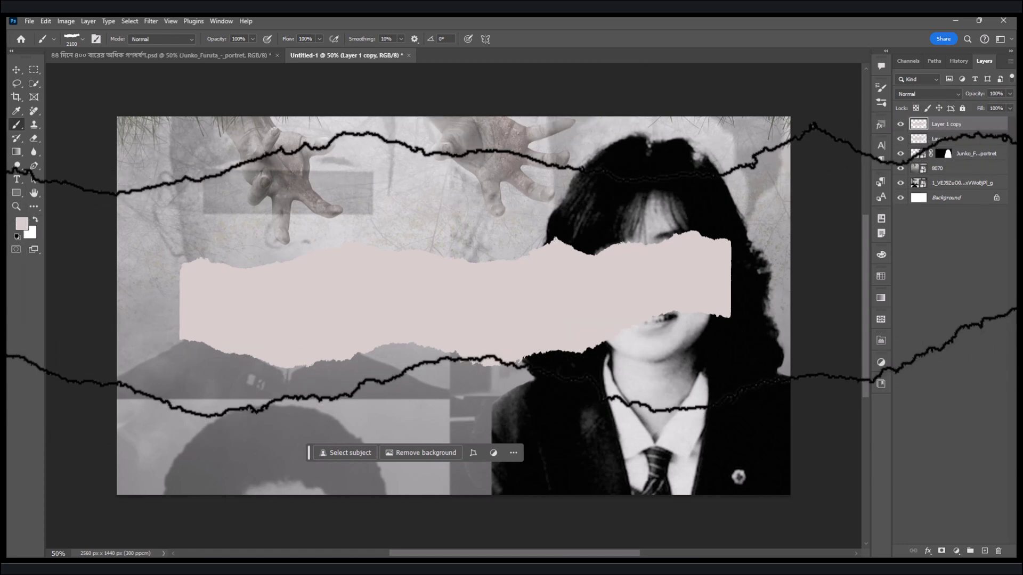
Step: Load the duplicated strip's outline as a selection and fill it with dark red #940000
left_click(16, 71)
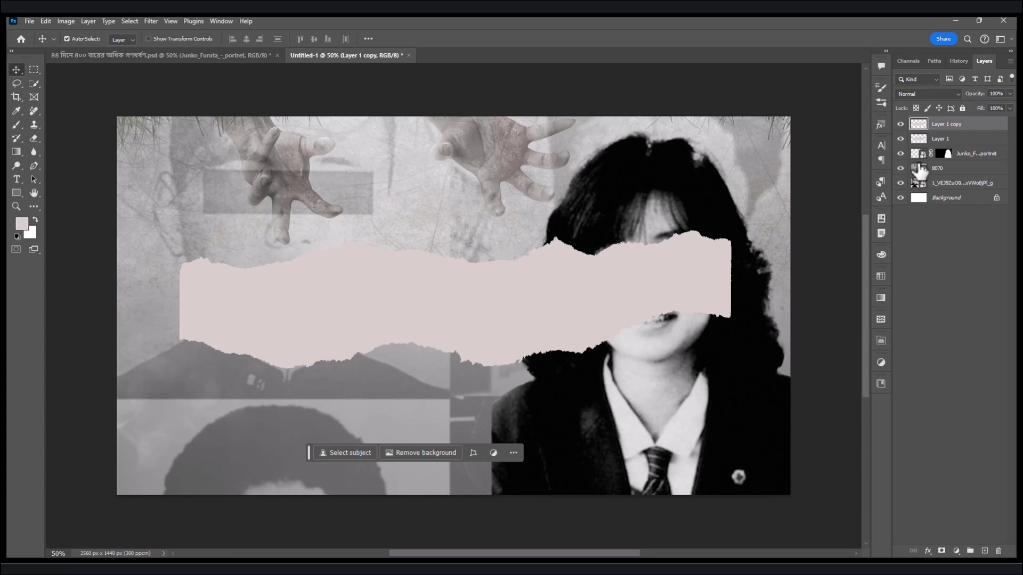
left_click(917, 125, "ctrl")
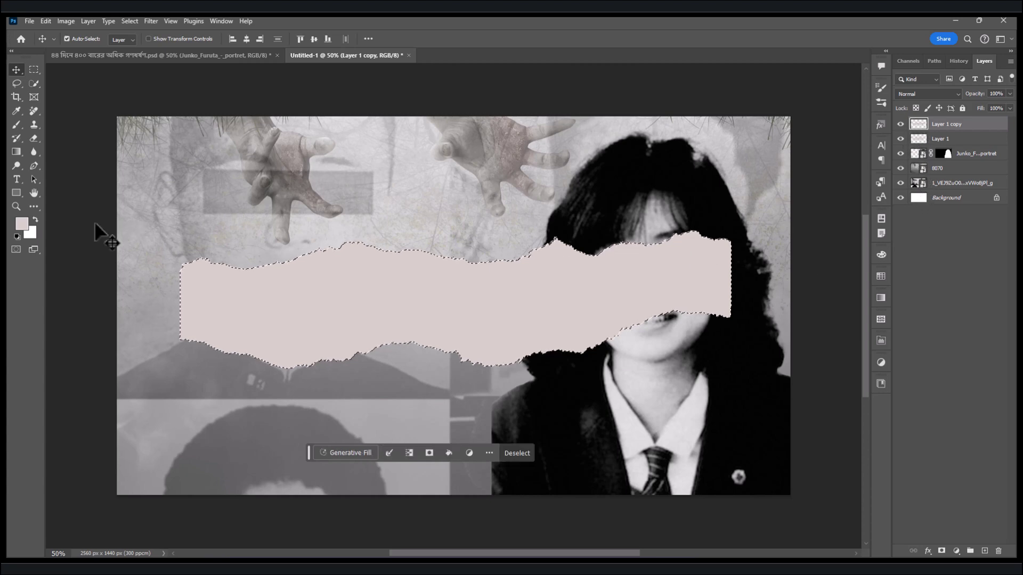
left_click(21, 224)
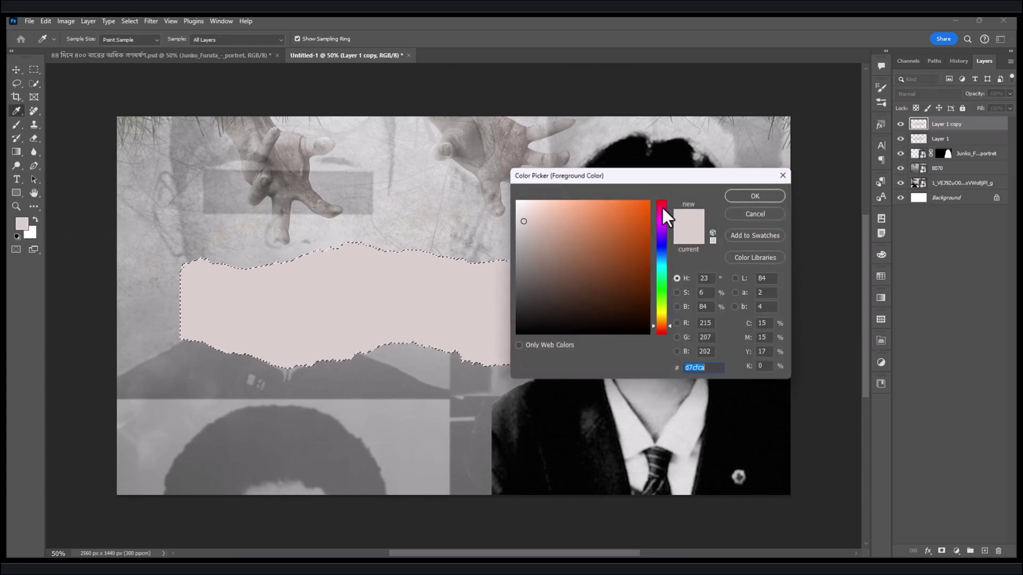
left_click(661, 202)
left_click(643, 241)
left_click(651, 255)
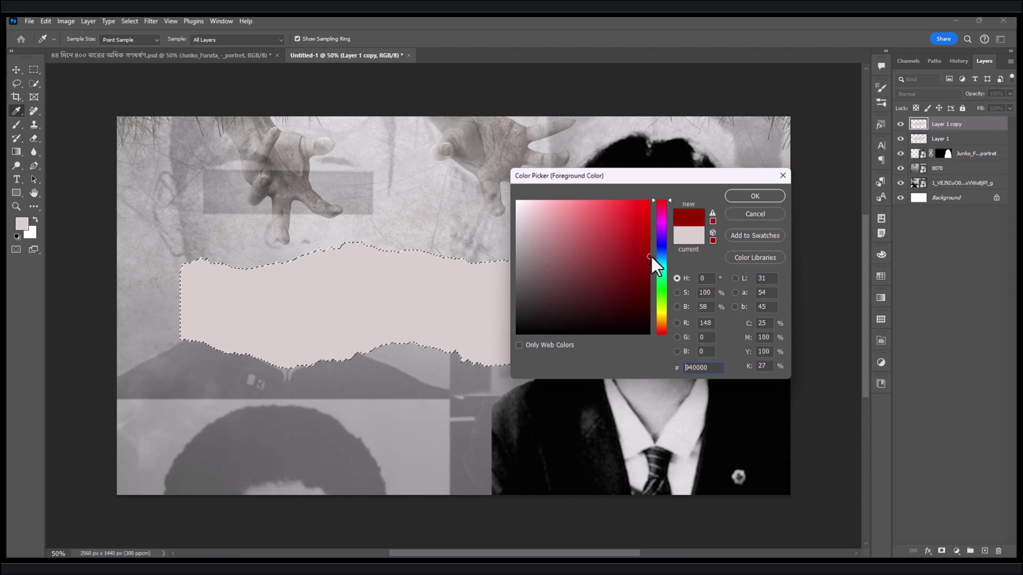
left_click(734, 194)
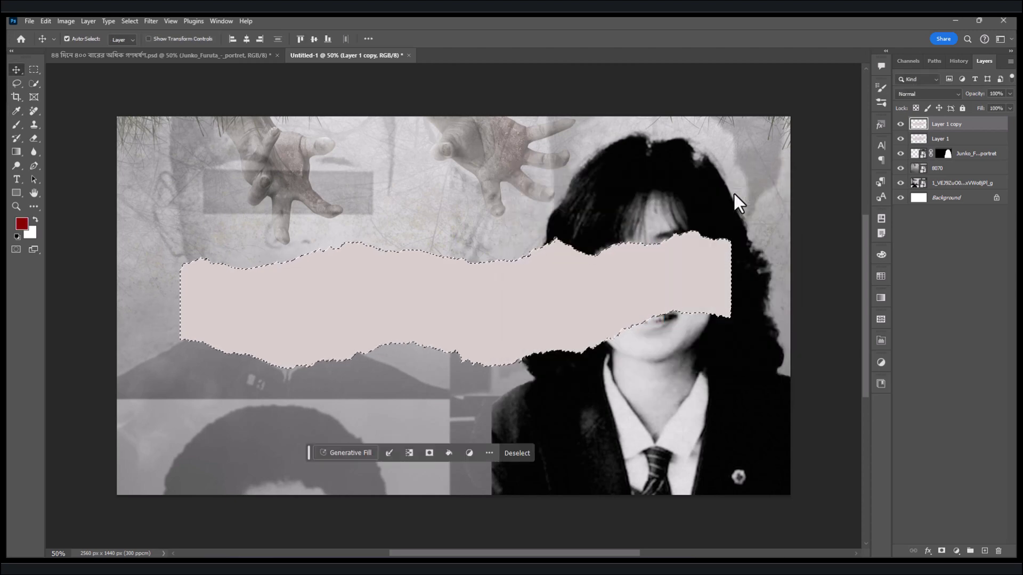
key("alt+BackSpace")
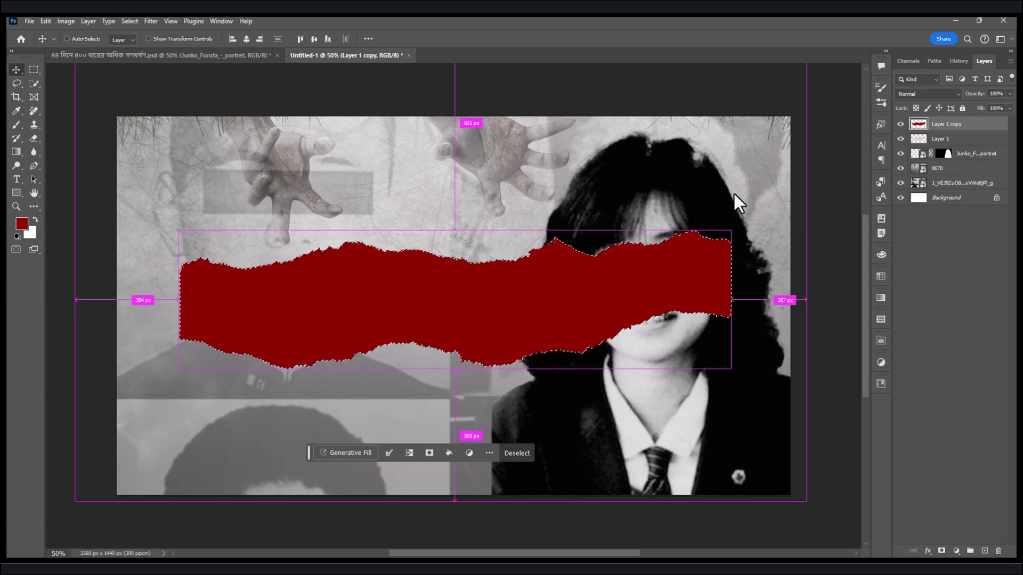
Step: Rotate the red strip to -8.80°, move it over the canvas's upper-left corner and clear the selection
key("ctrl+t")
left_click_drag(734, 211, 731, 179)
left_click_drag(627, 281, 469, 88)
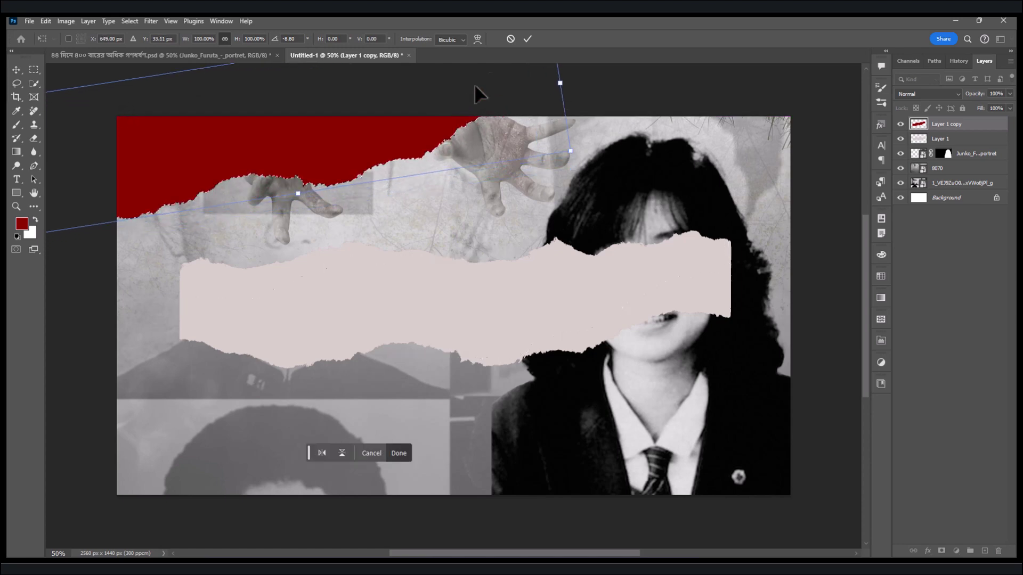
left_click(526, 39)
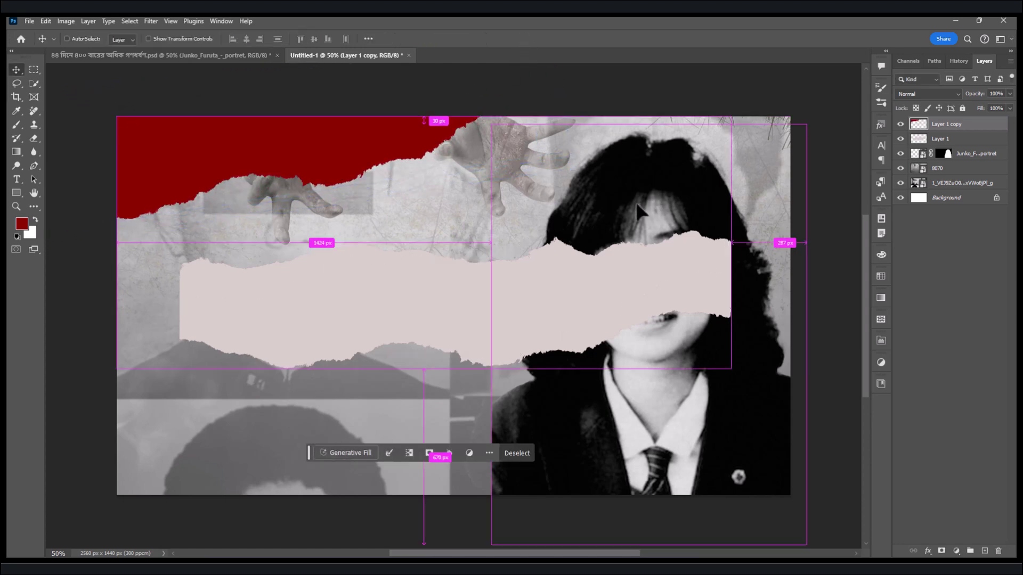
key("ctrl+d")
Step: Select the shape of the original pale strip on Layer 1, fill it with the same dark red and deselect
left_click(614, 265)
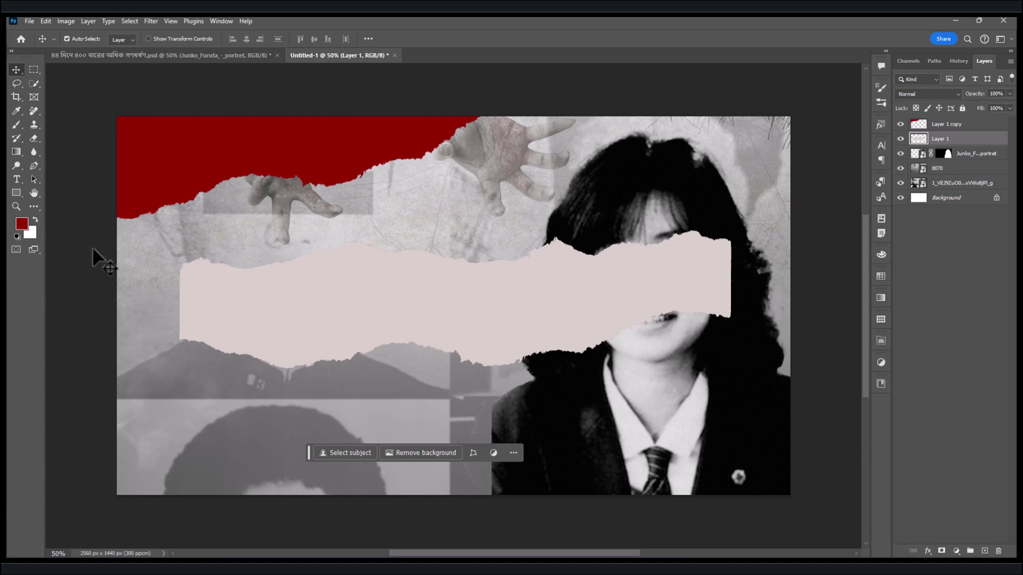
left_click_drag(917, 139, 917, 142)
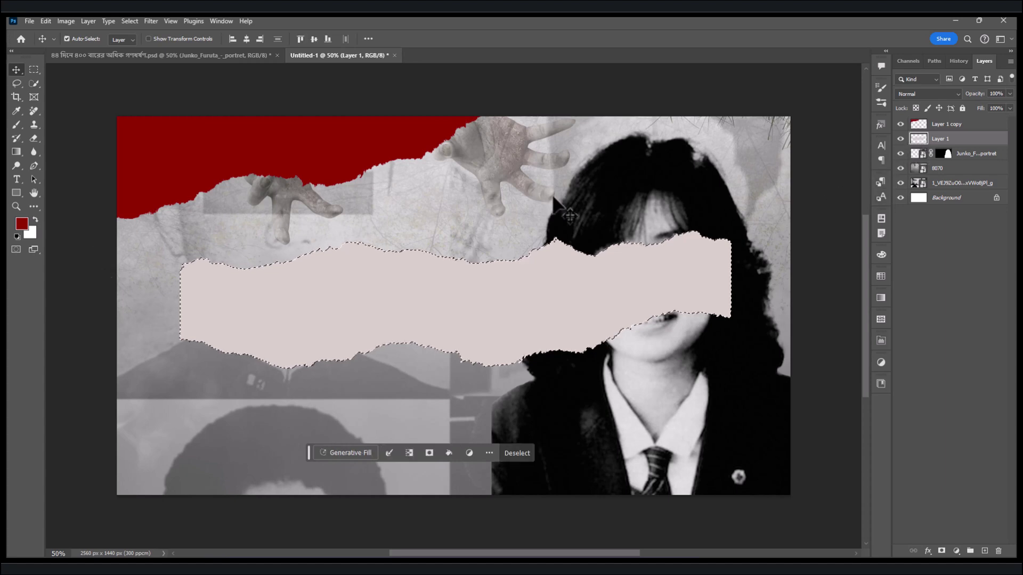
key("alt+BackSpace")
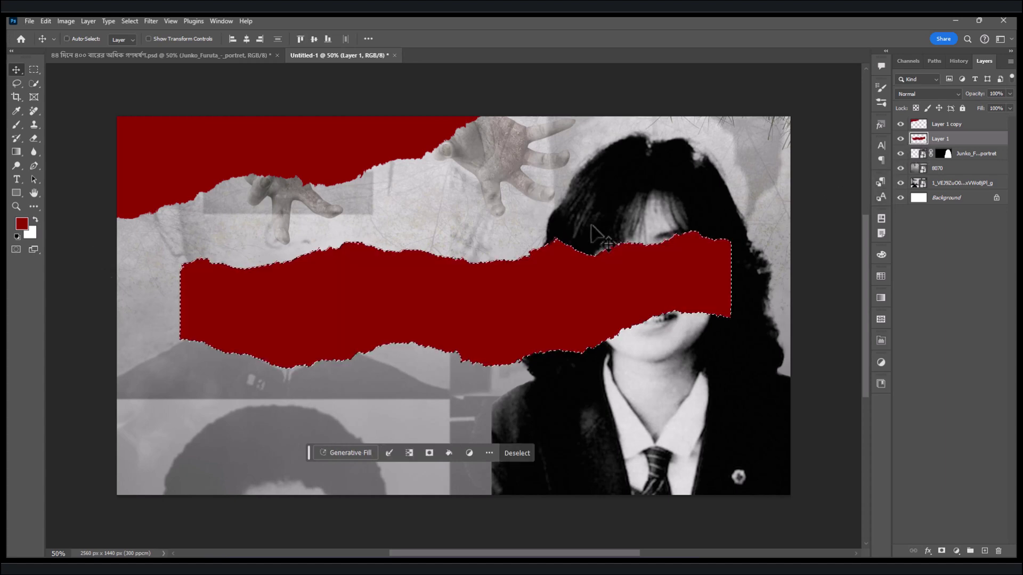
key("ctrl+d")
Step: Rotate the Layer 1 strip about 13° counterclockwise and place it over the canvas's lower-right corner, below the portrait's face
key("ctrl+t")
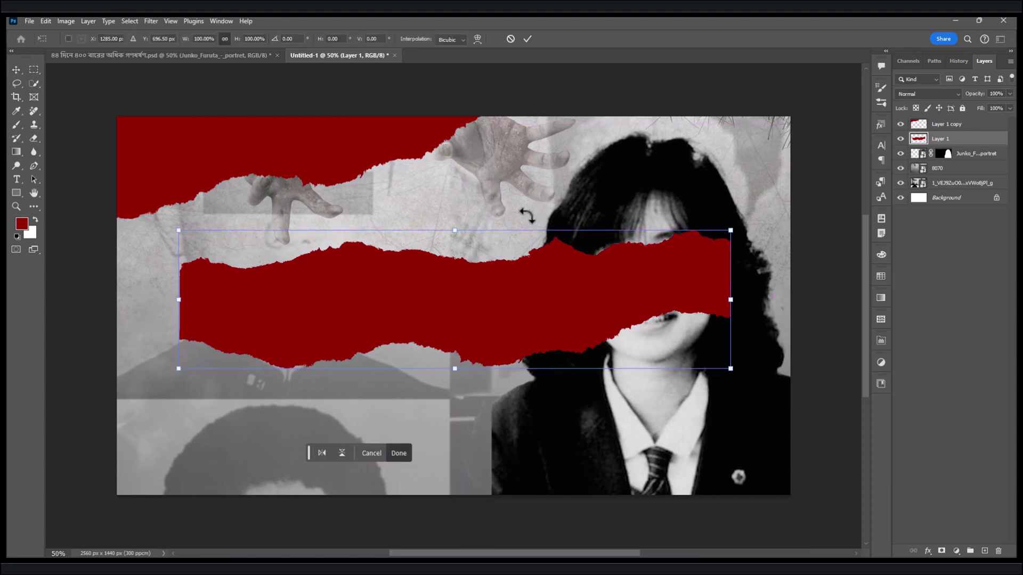
left_click_drag(520, 216, 495, 199)
left_click_drag(495, 280, 655, 471)
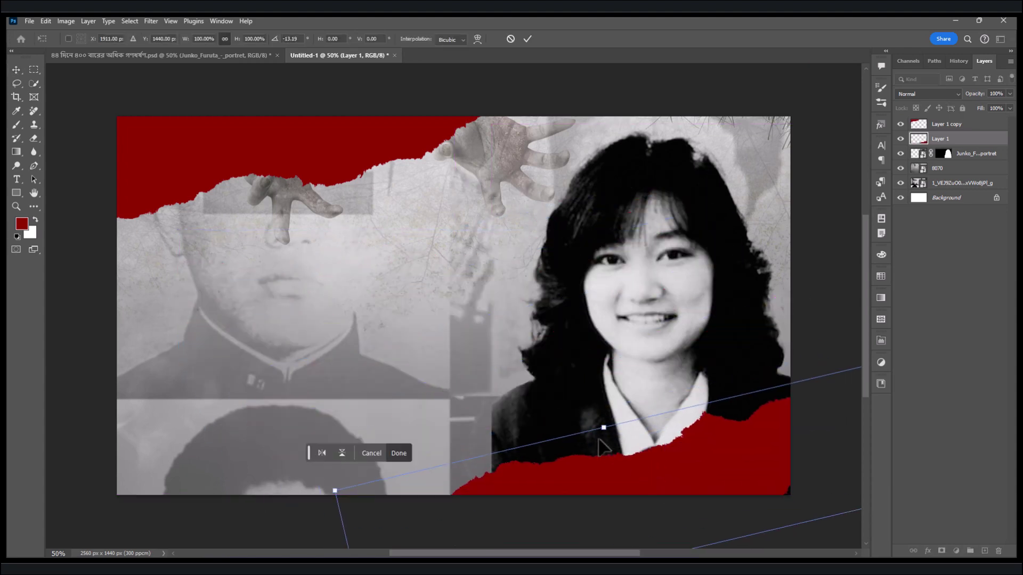
left_click_drag(605, 427, 567, 429)
left_click(527, 39)
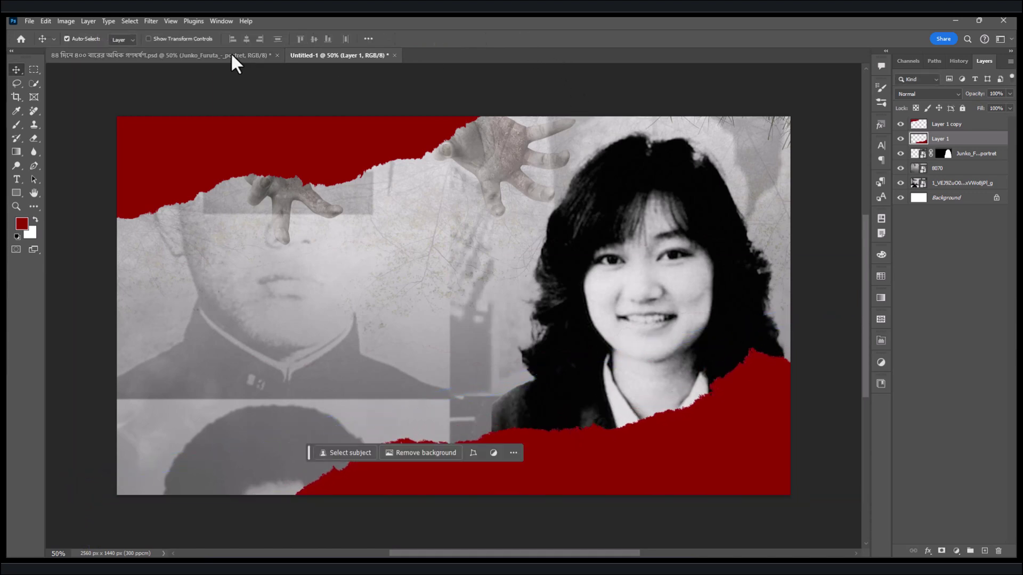
Step: Add a drop shadow to the Layer 1 copy strip and change the shadow color to white #ffffff
left_click(224, 55)
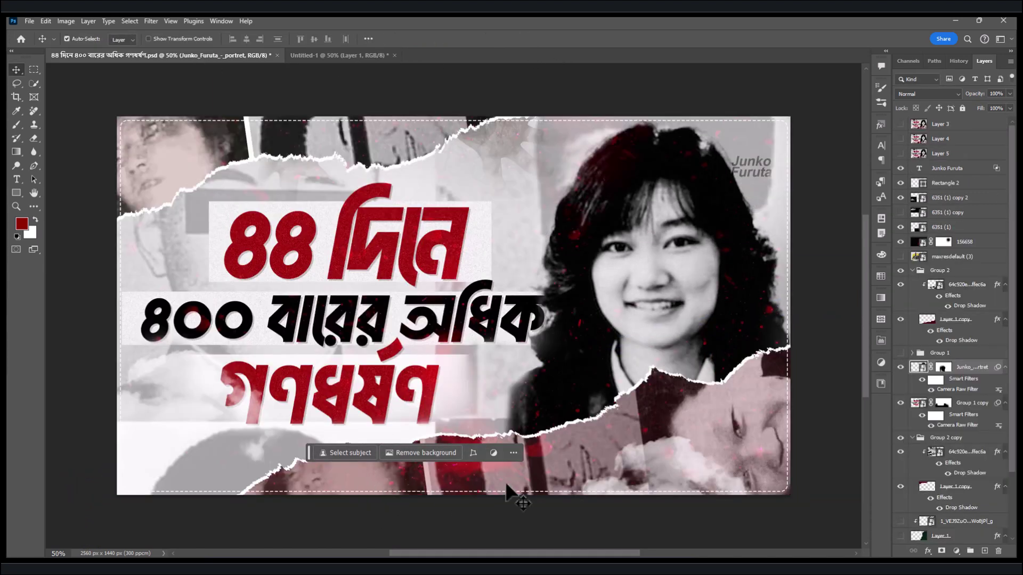
left_click(331, 56)
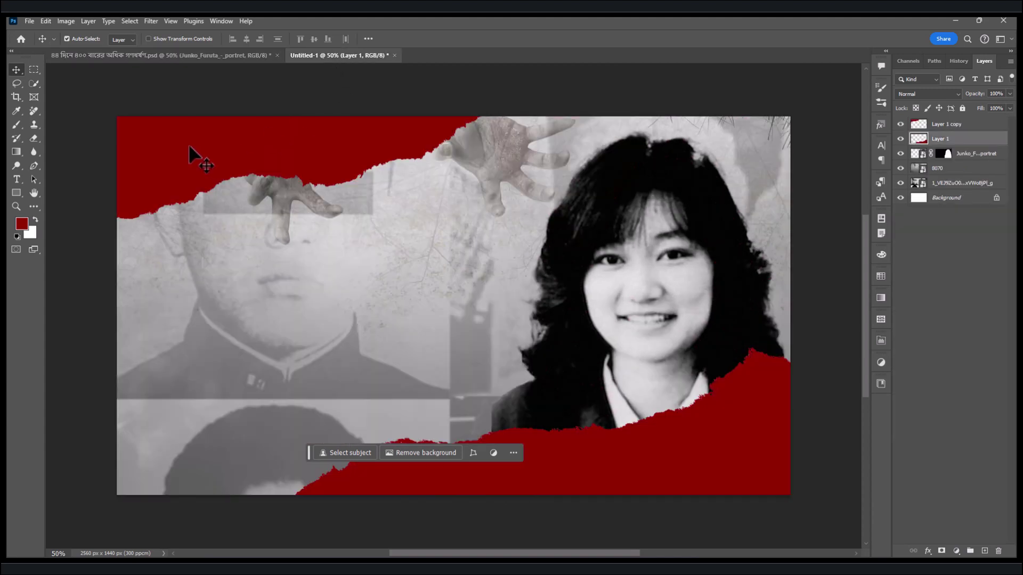
double_click(989, 123)
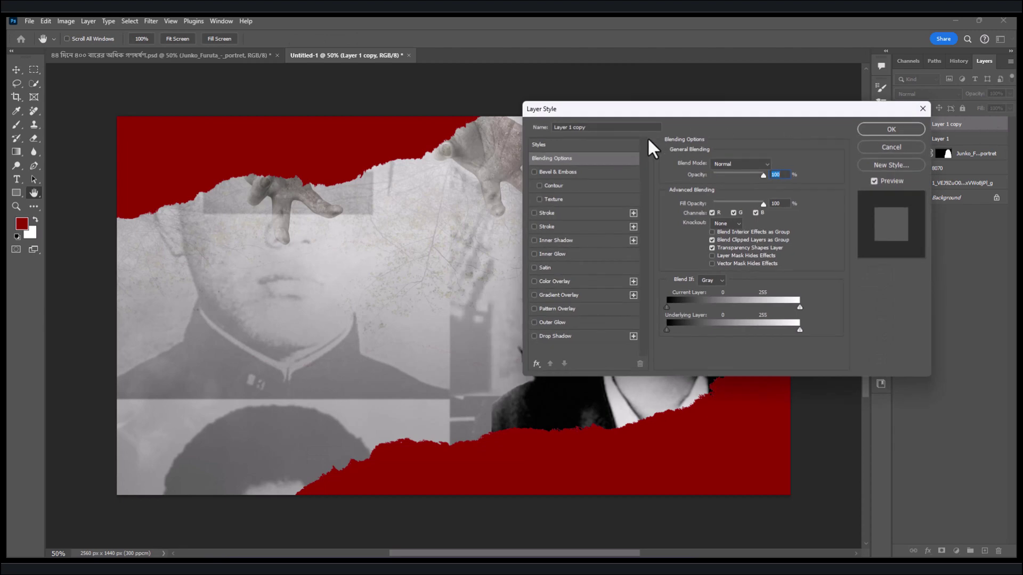
left_click(565, 336)
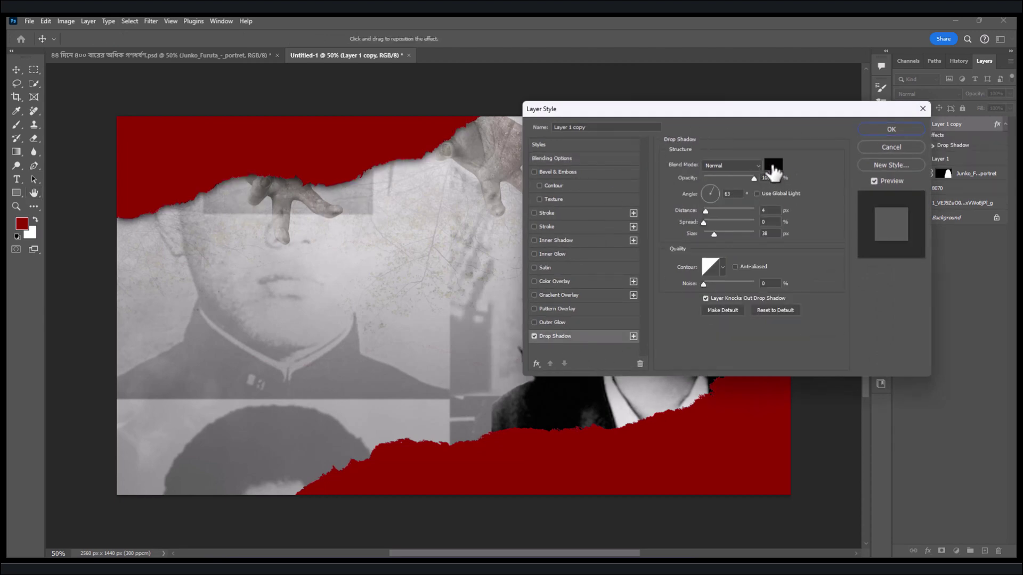
left_click(773, 164)
left_click_drag(523, 217, 508, 189)
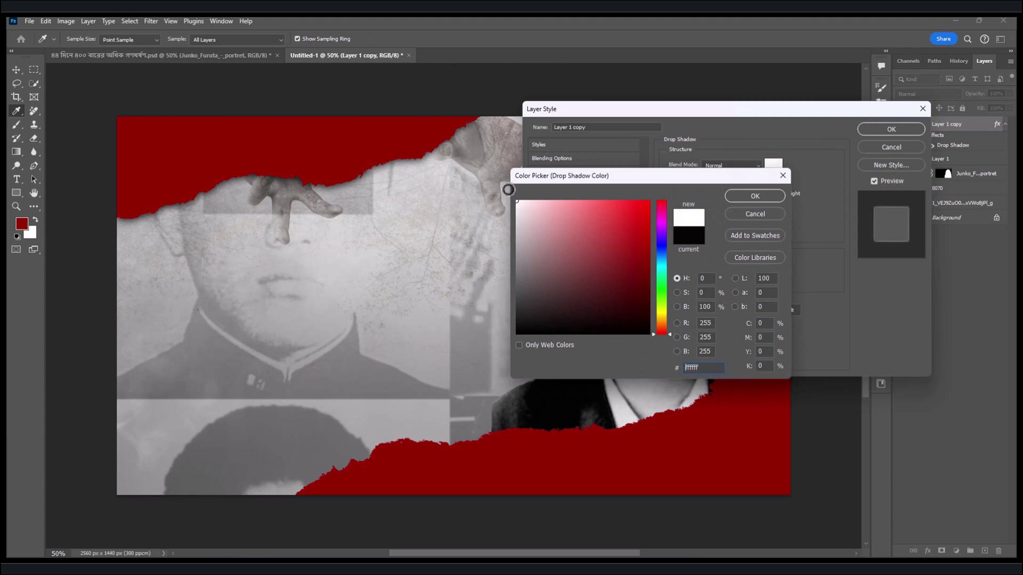
left_click(751, 197)
Step: Turn the white shadow into a hard paper edge with size 0 px, distance 12 px and angle 99°
left_click_drag(713, 234, 698, 238)
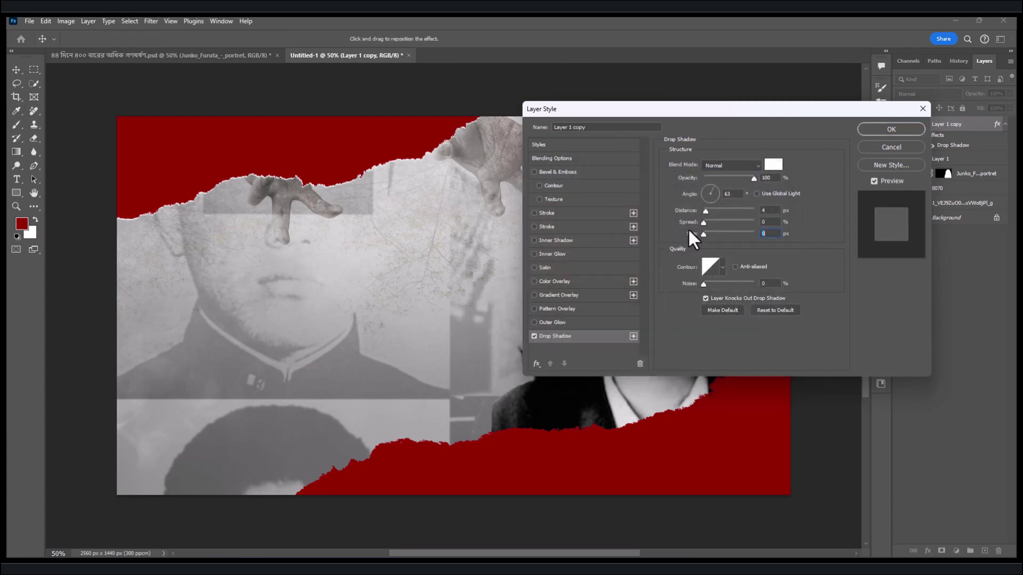
left_click_drag(360, 162, 372, 178)
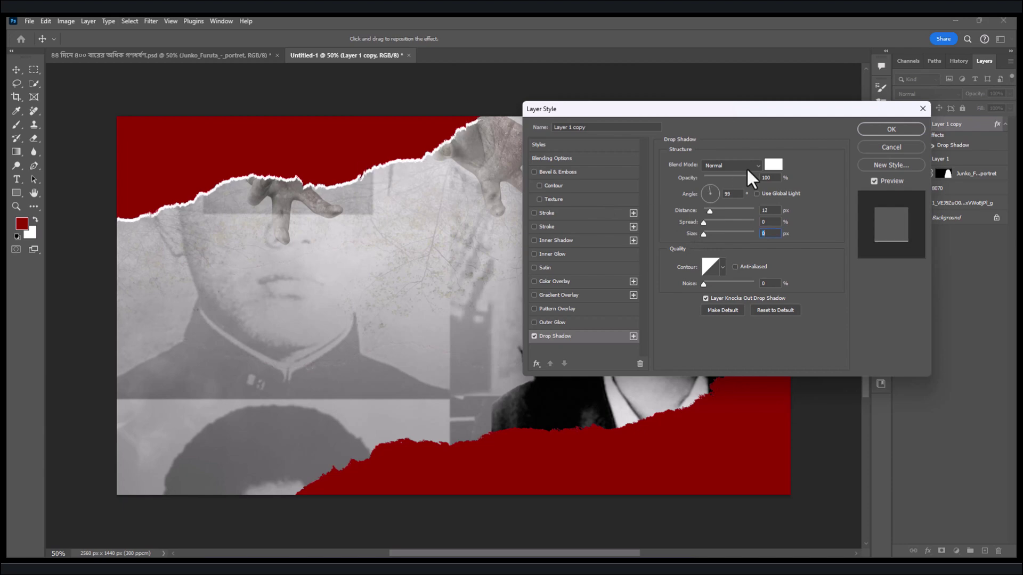
left_click(884, 129)
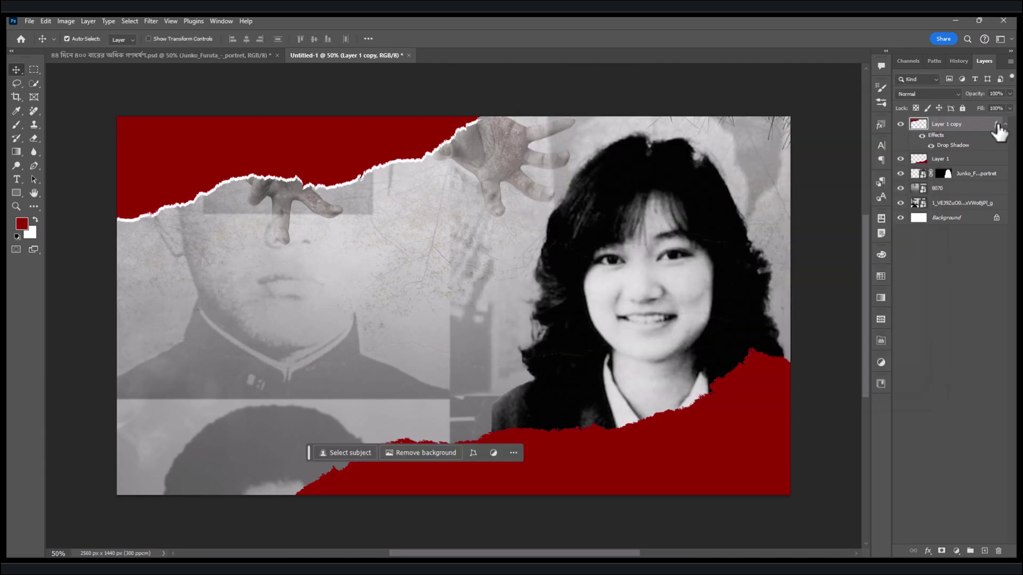
Step: Copy the drop shadow onto Layer 1 and set its angle to -99° to put the white edge along the strip's upper side
left_click_drag(997, 130, 964, 170)
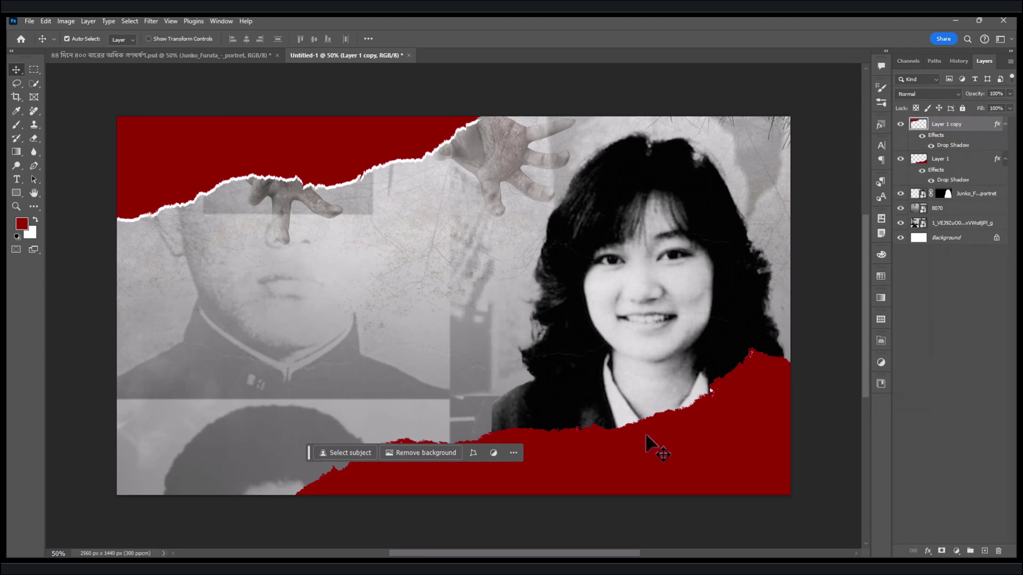
left_click(998, 158)
double_click(997, 166)
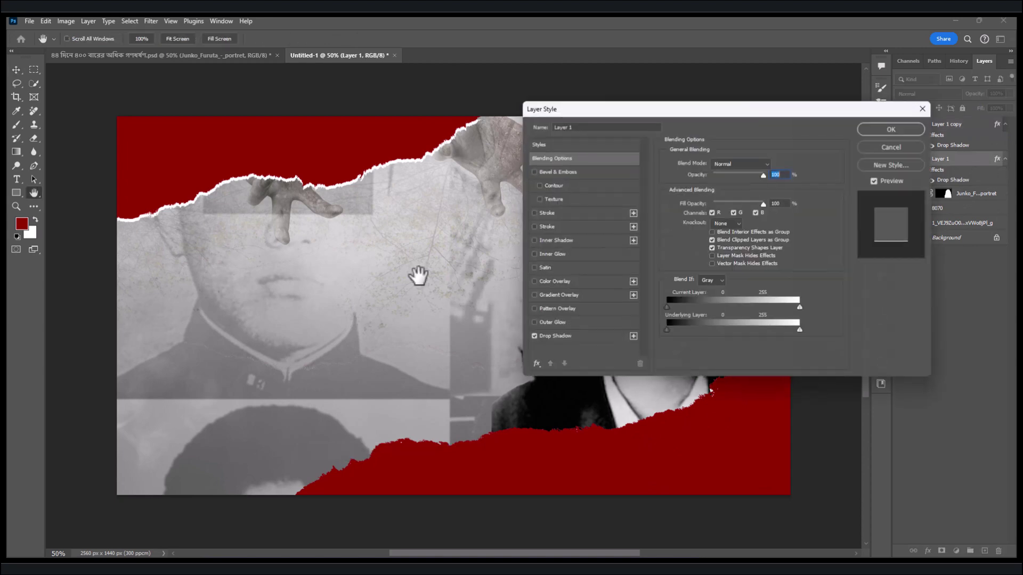
left_click(550, 336)
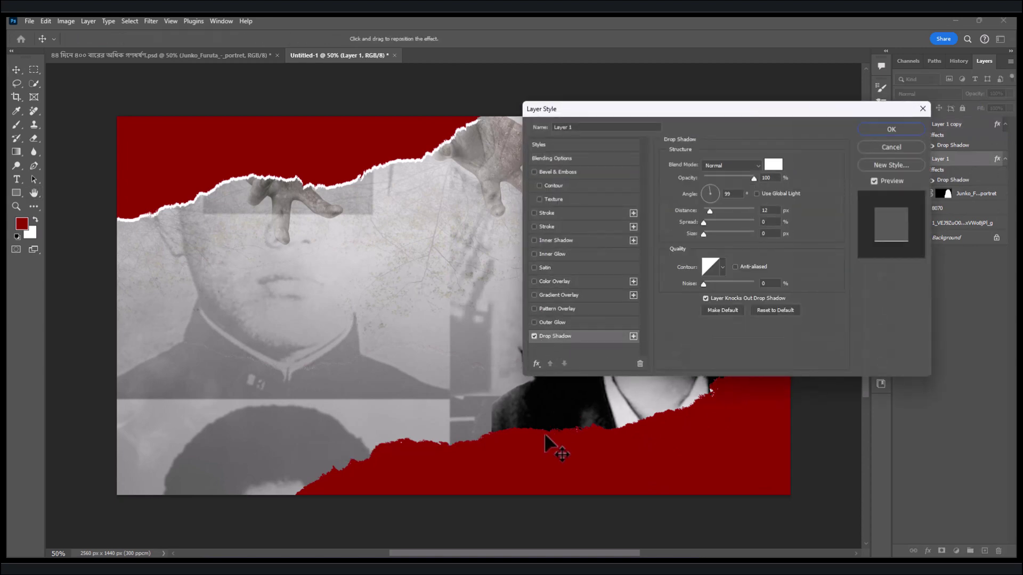
left_click_drag(544, 433, 548, 449)
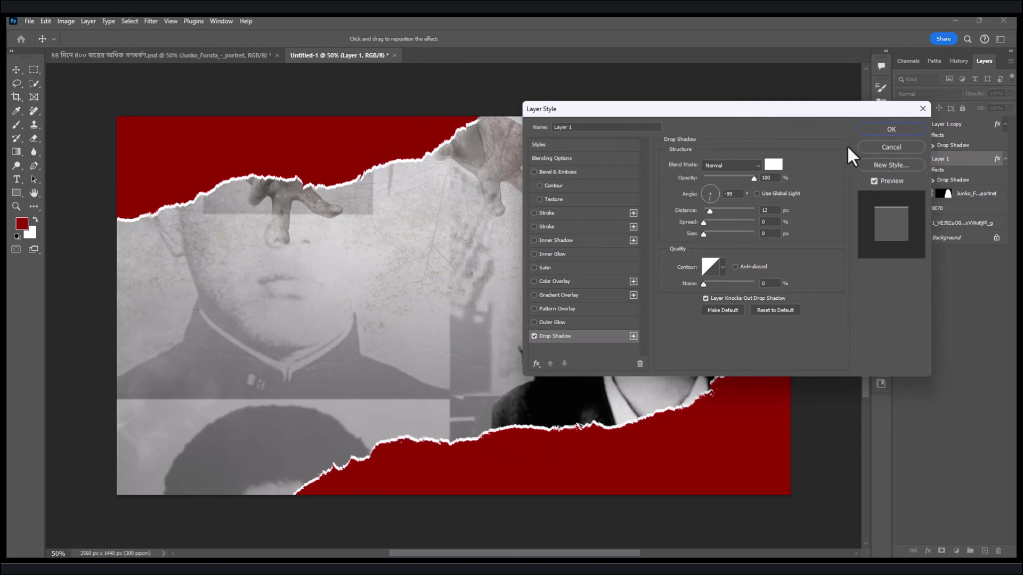
left_click(890, 130)
Step: Place the photo collage 64c920ed0384d0001dffec6a from Downloads as an embedded image above the Layer 1 copy strip
left_click(176, 55)
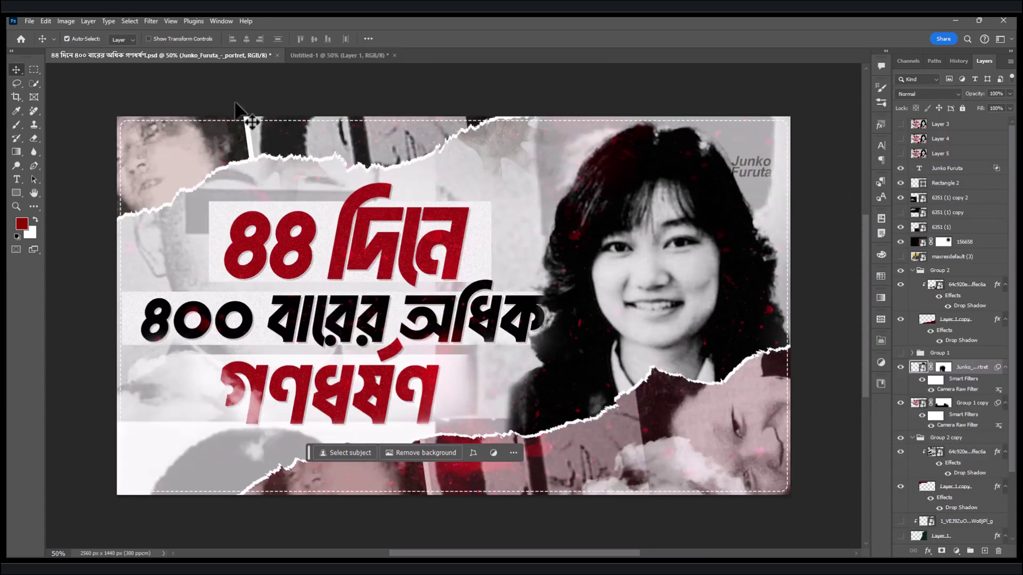
left_click(297, 54)
left_click(175, 136)
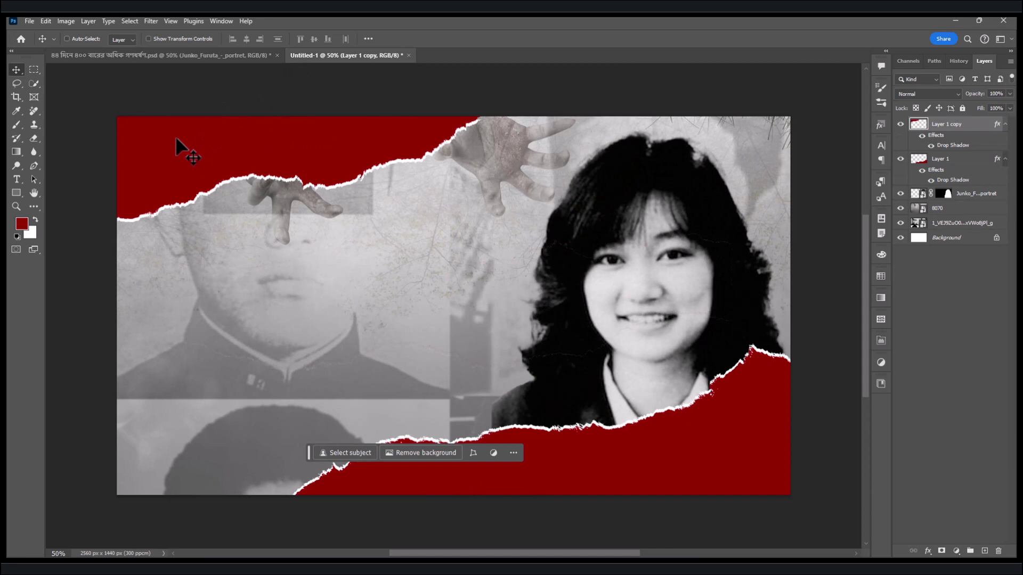
key("ctrl+shift+p")
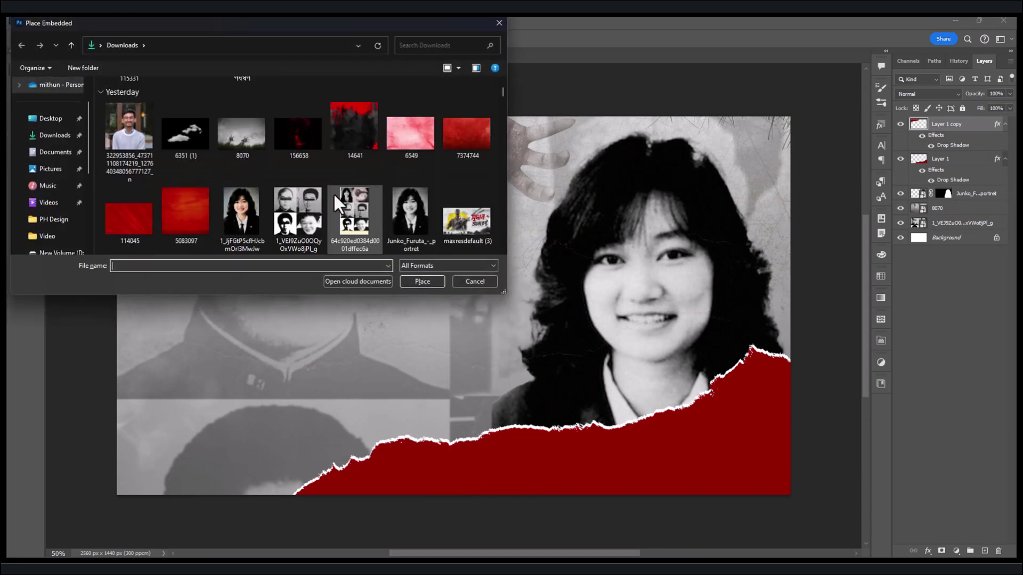
double_click(355, 198)
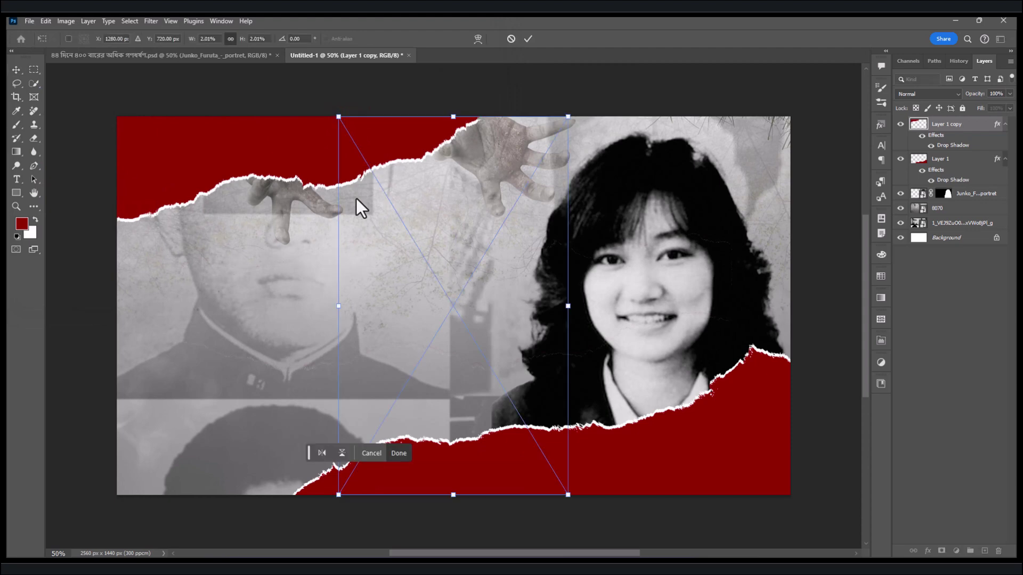
Step: Rotate the placed collage to -103.26°, scale it to 2.27% and position it over the canvas's upper-left corner
left_click_drag(583, 208, 184, 143)
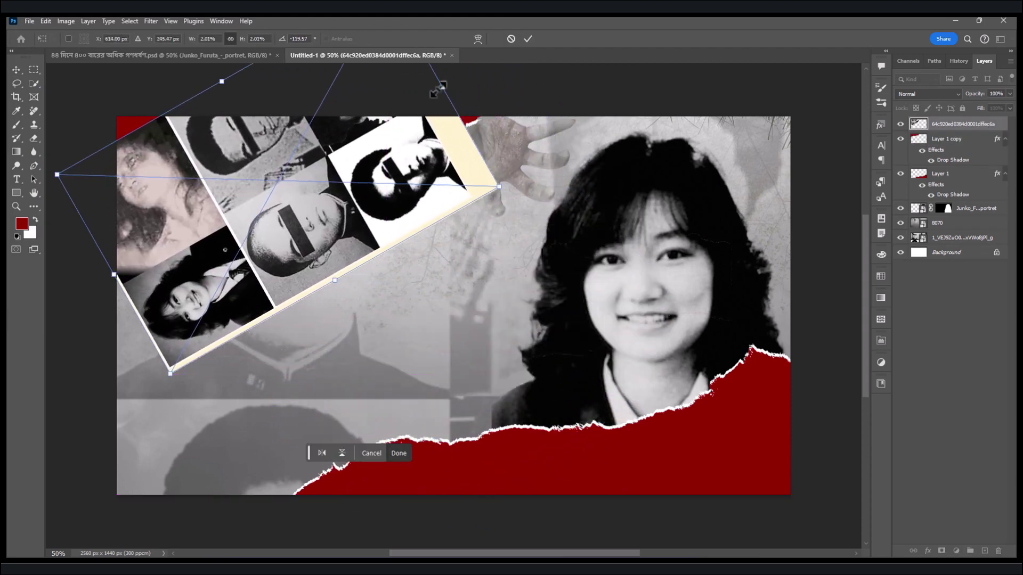
left_click_drag(449, 84, 519, 155)
left_click_drag(417, 165, 439, 185)
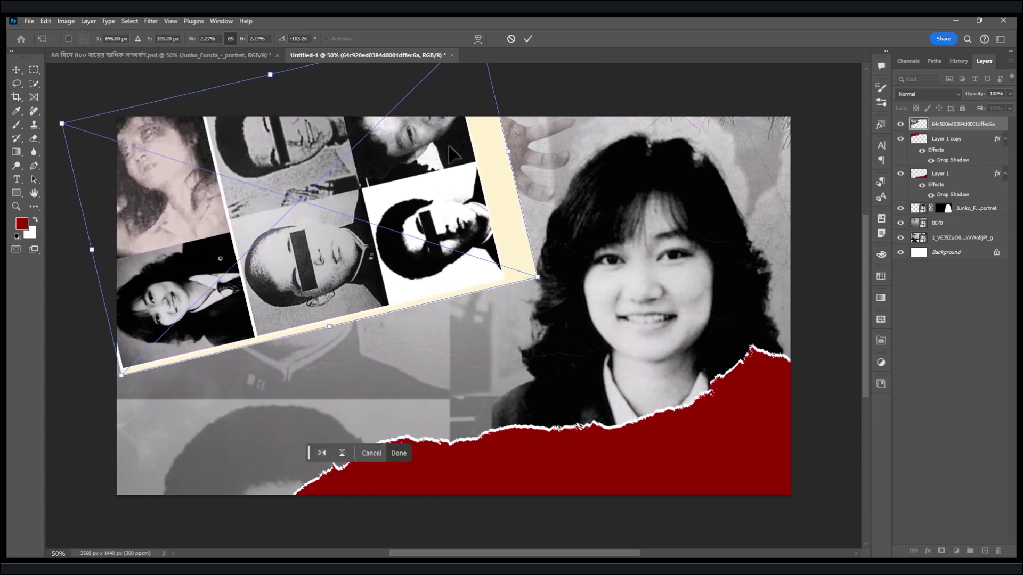
left_click(527, 39)
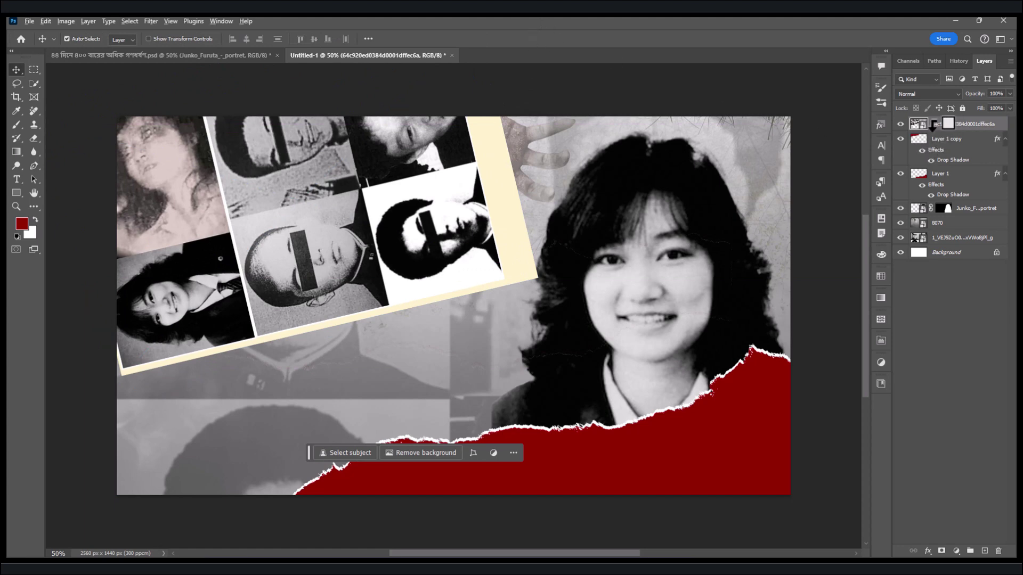
Step: Clip the collage to the Layer 1 copy strip with a clipping mask
left_click(932, 128, "alt")
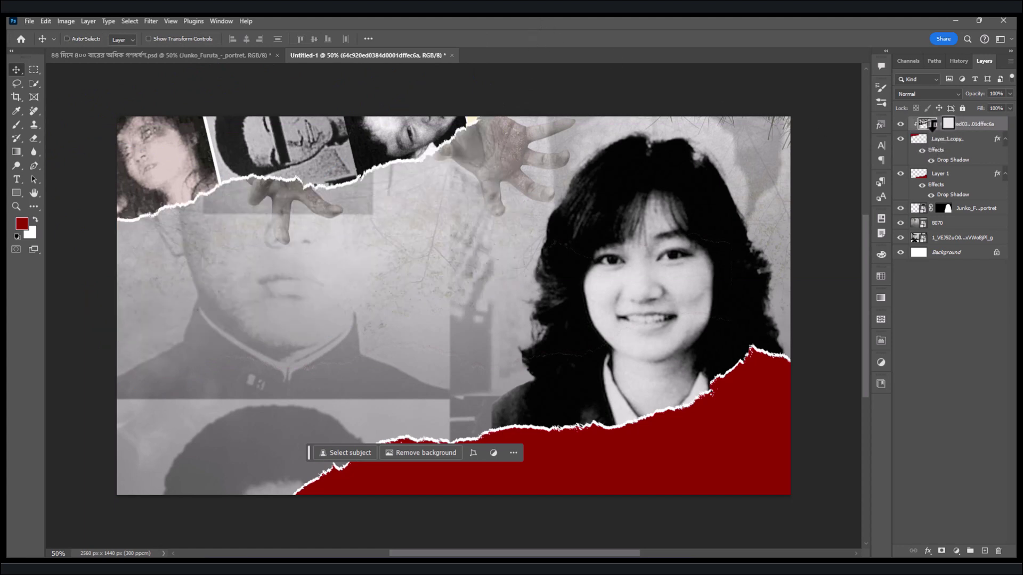
left_click(932, 128, "alt")
right_click(1002, 130)
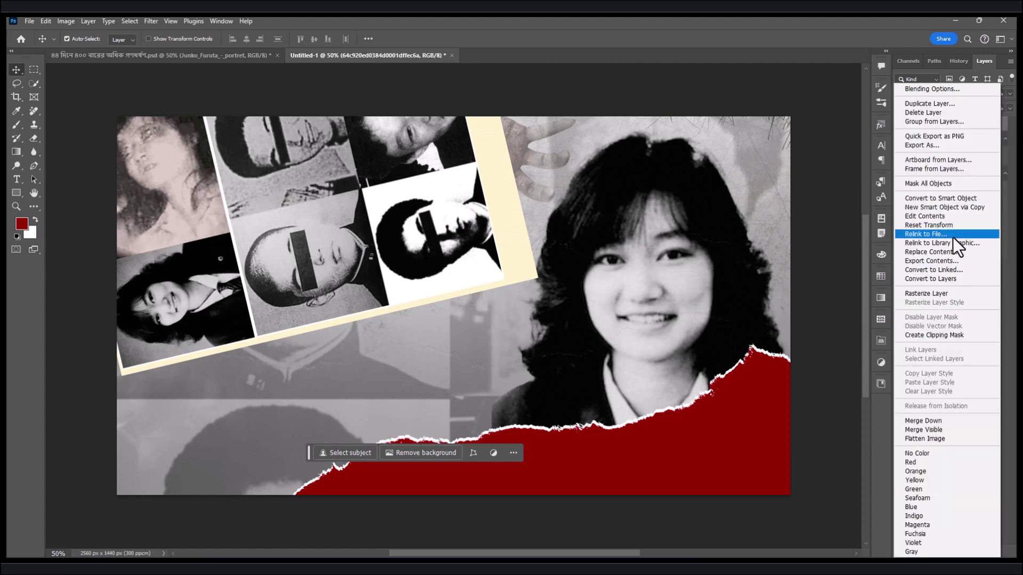
left_click(925, 334)
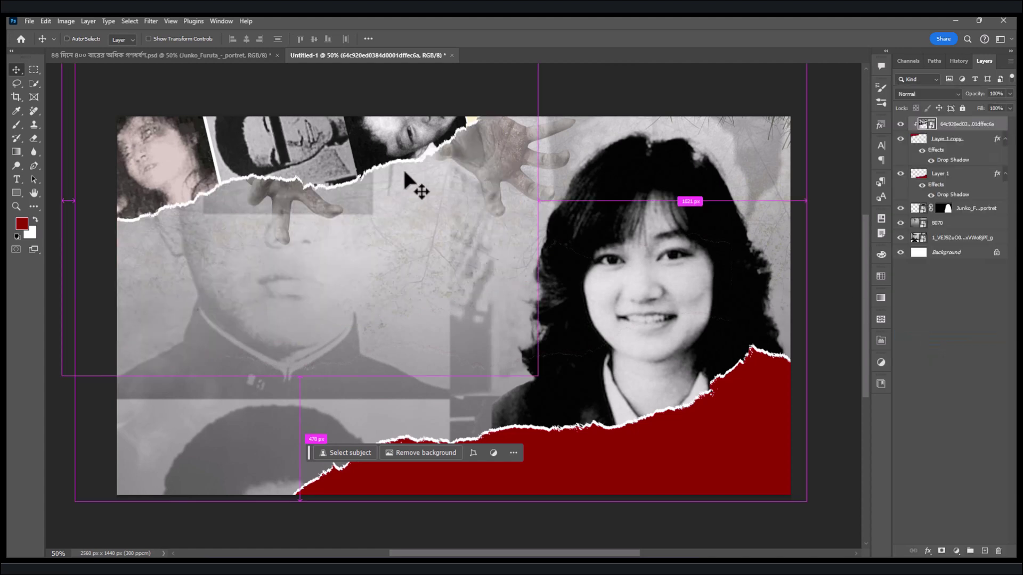
Step: Enlarge the clipped collage to 2.56% and reposition it inside the upper-left torn strip
key("ctrl+t")
left_click_drag(509, 153, 529, 146)
left_click_drag(368, 156, 392, 159)
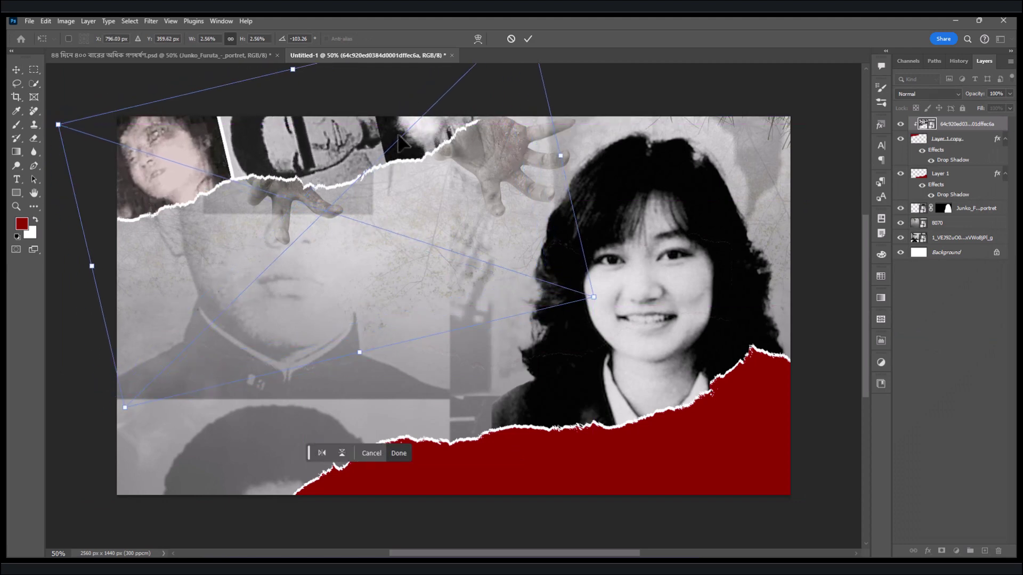
left_click(527, 39)
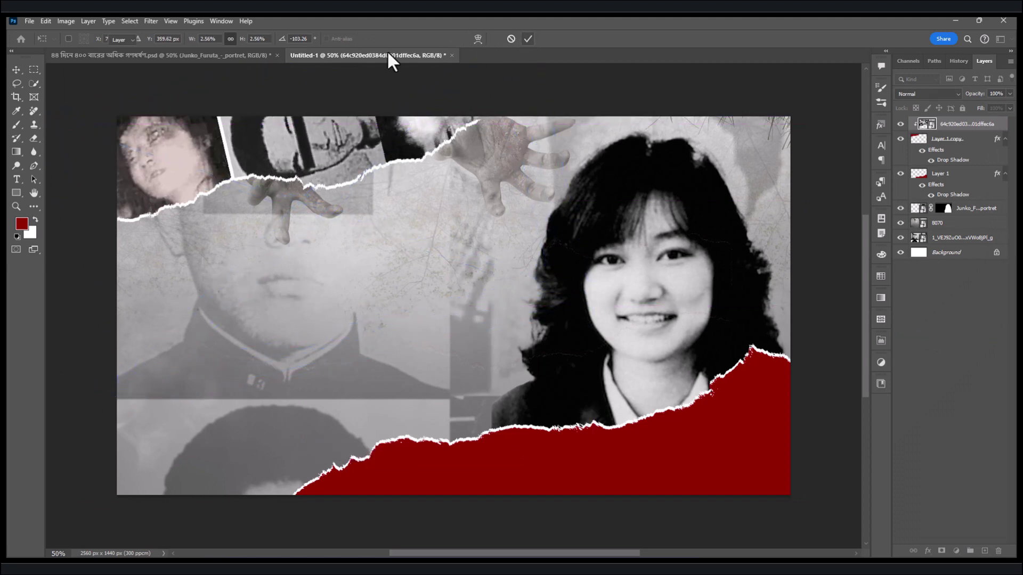
Step: Place the collage 64c920ed0384d0001dffec6a again as an embedded image directly above the red Layer 1 strip
left_click(158, 55)
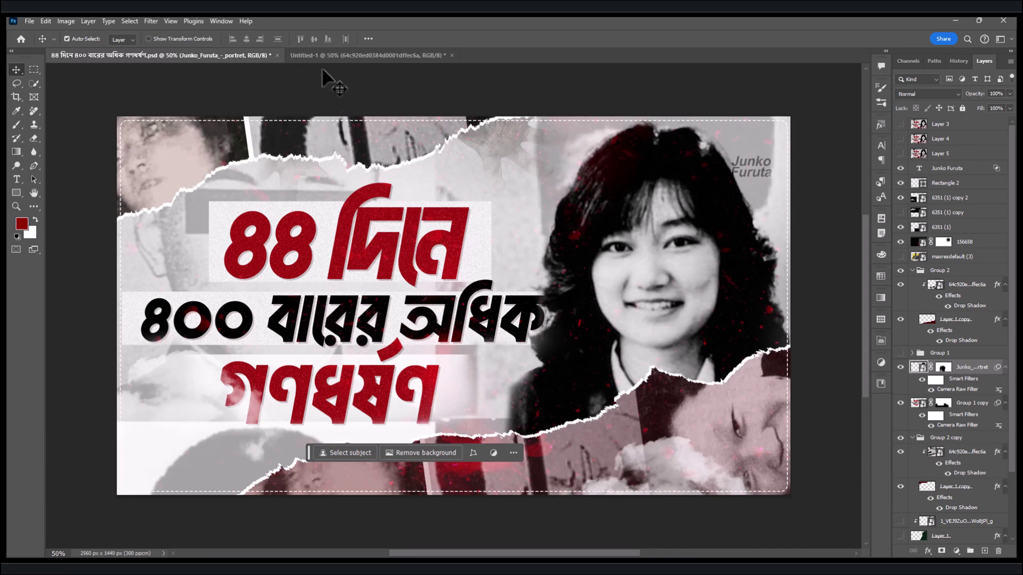
left_click(324, 53)
left_click(624, 462)
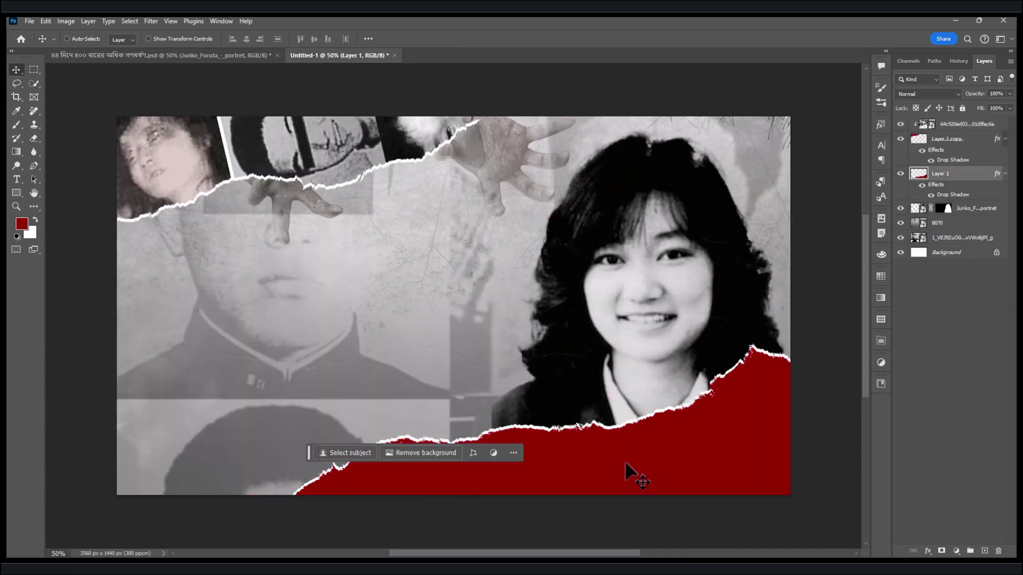
key("ctrl+shift+p")
scroll(335, 210, "down", 3)
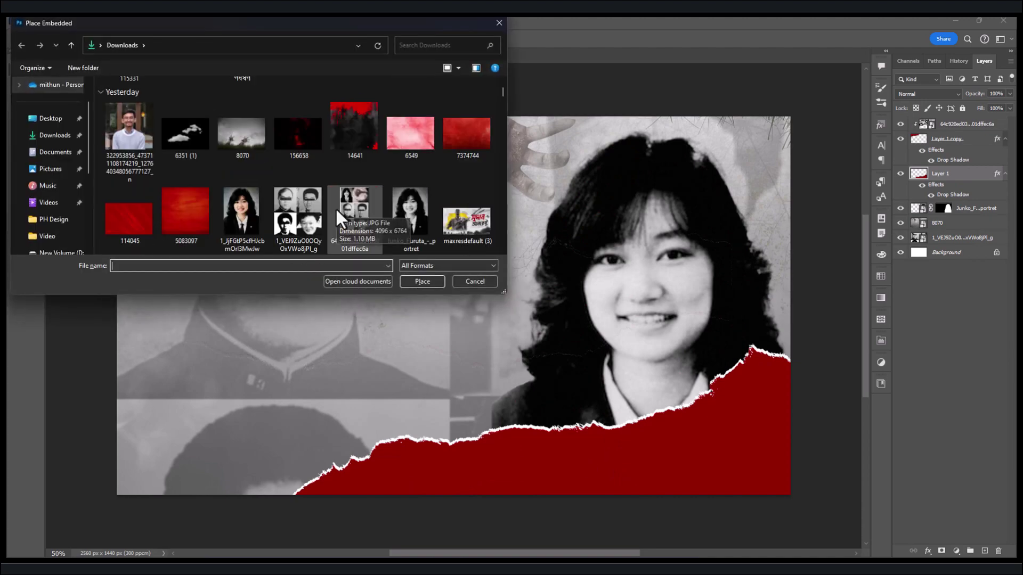
double_click(354, 199)
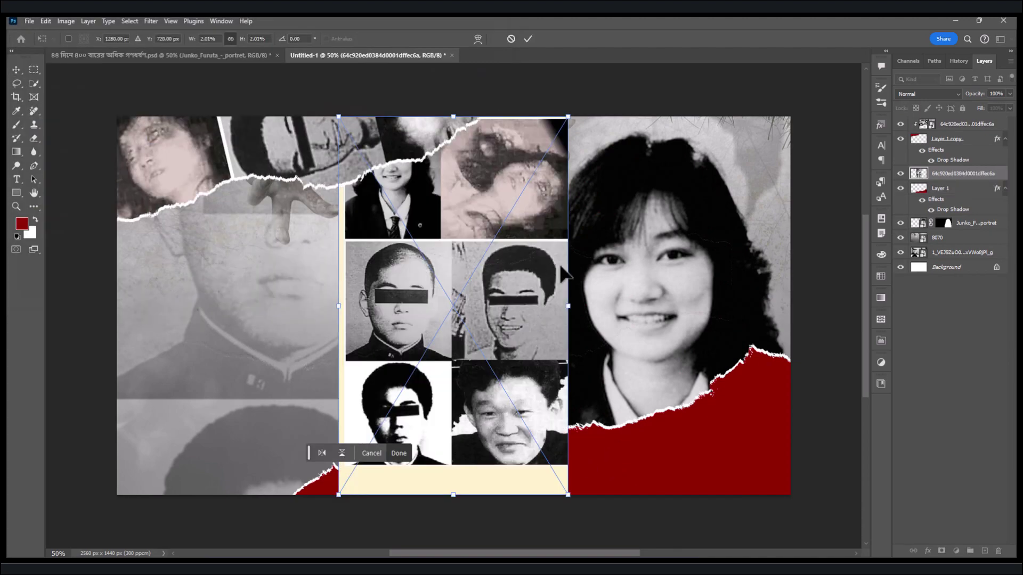
Step: Rotate the second collage to -93.89°, scale it to 2.88% and move it over the lower-right red strip
left_click_drag(561, 266, 523, 281)
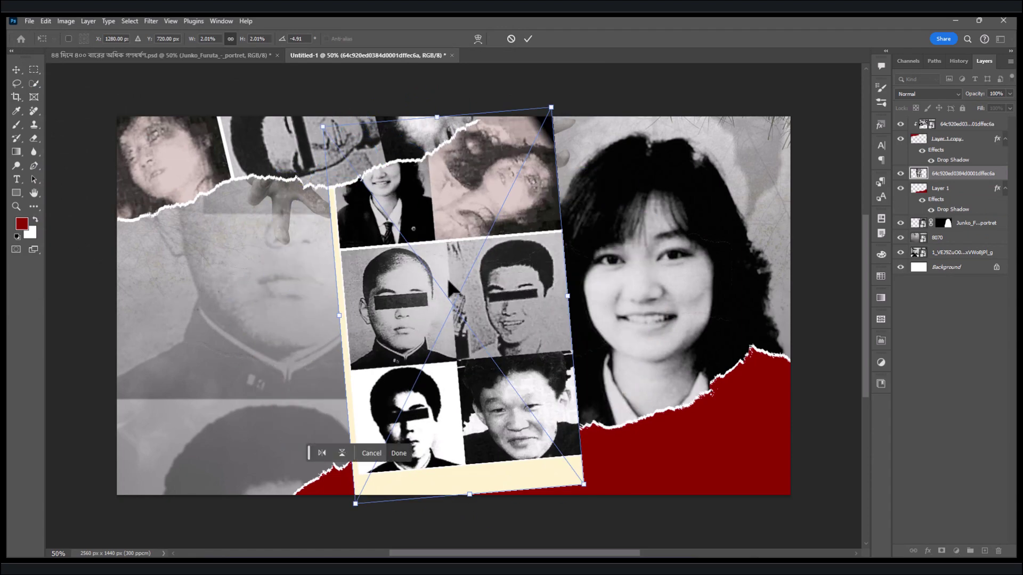
left_click_drag(447, 276, 485, 549)
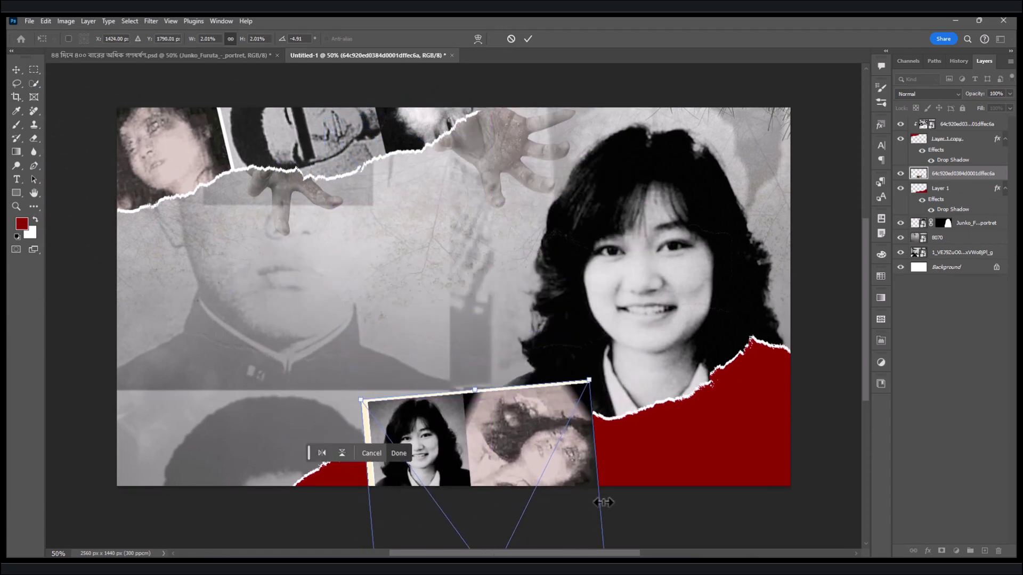
left_click_drag(603, 502, 716, 388)
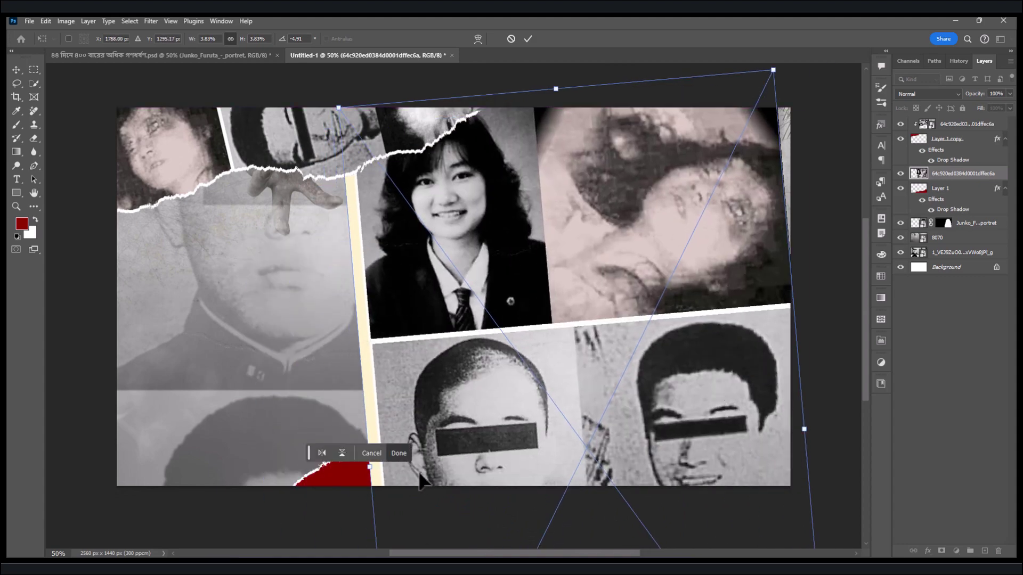
left_click_drag(370, 467, 503, 493)
left_click_drag(269, 476, 410, 464)
left_click_drag(756, 490, 475, 417)
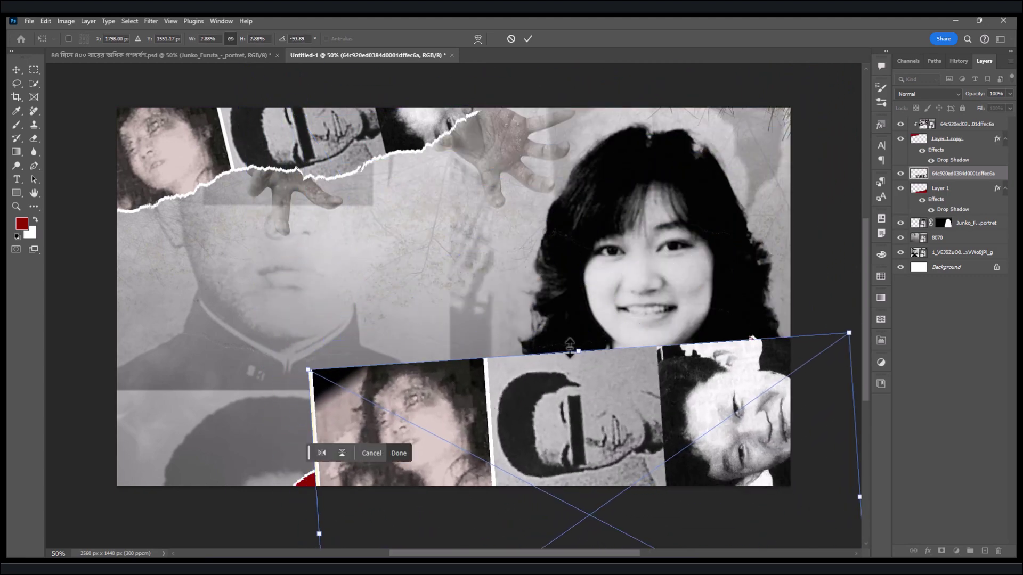
Step: Enlarge the second collage to 3.15%, clip it to the Layer 1 strip and select the upper collage layer
left_click_drag(569, 346, 569, 331)
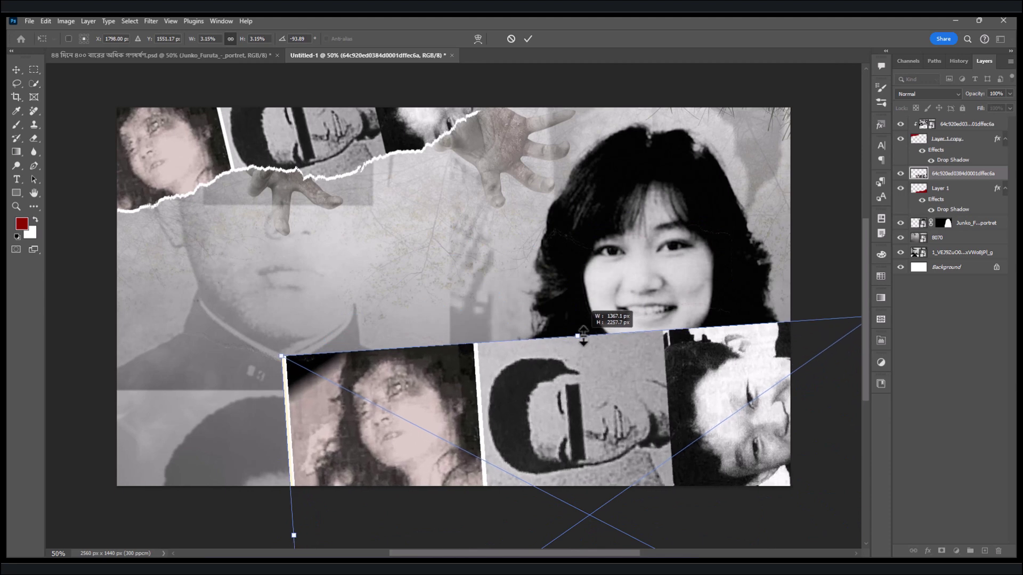
left_click(527, 38)
left_click(931, 176, "alt")
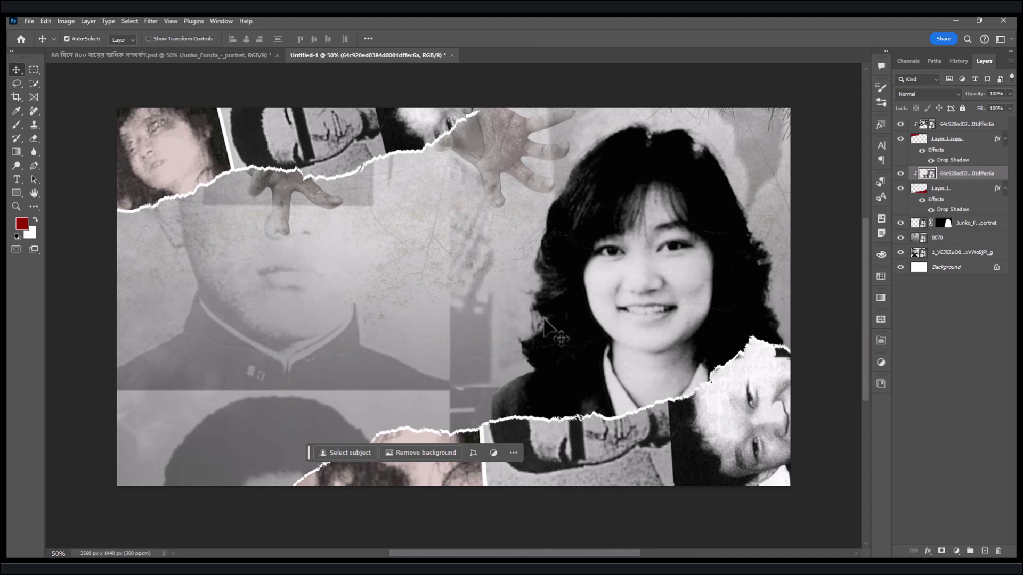
left_click(975, 126)
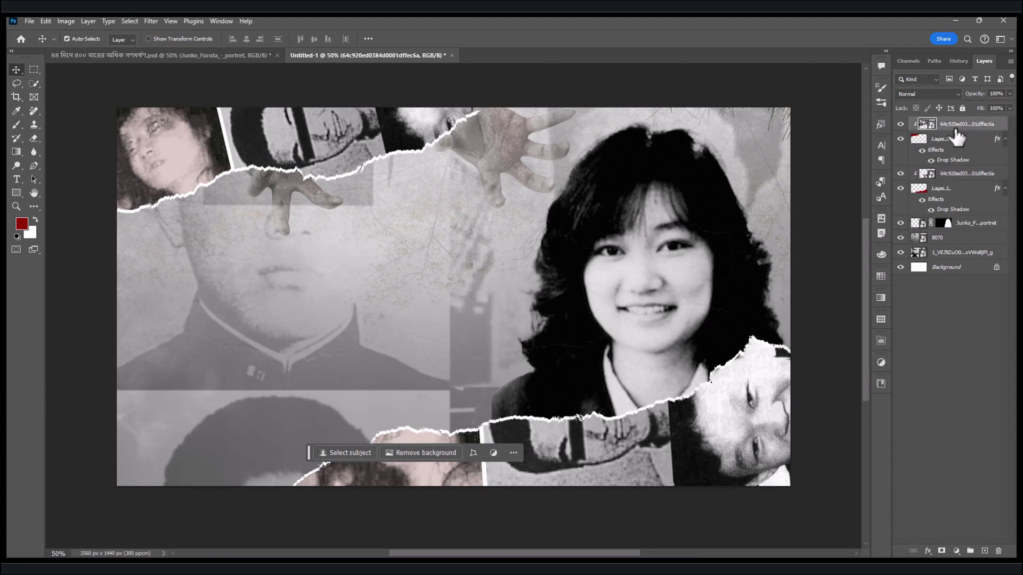
Step: Place image 156658 as an embedded top layer, enlarge it to 12.09% to cover the canvas width, and blend it in Screen mode
key("ctrl+shift+alt+p")
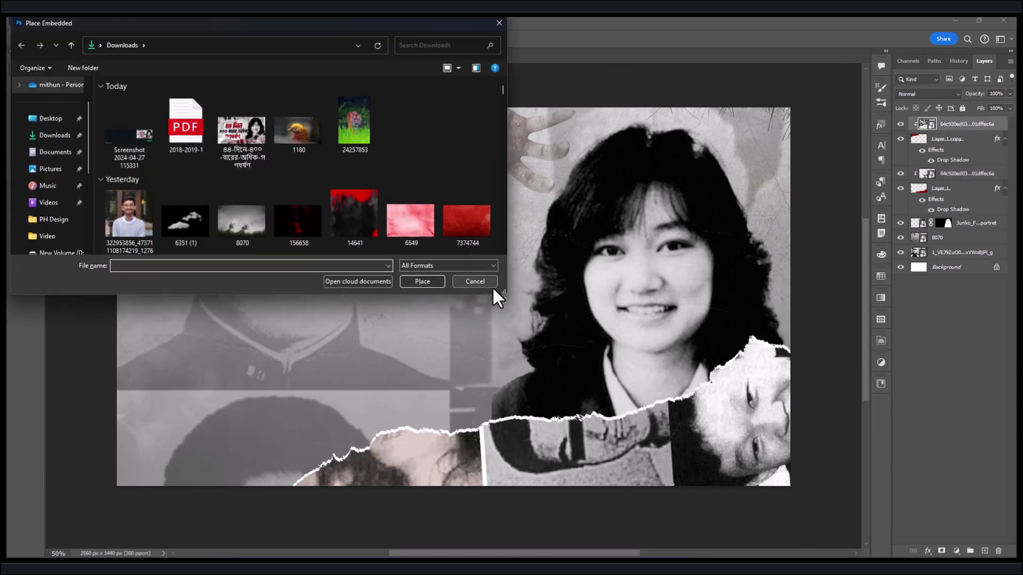
double_click(300, 215)
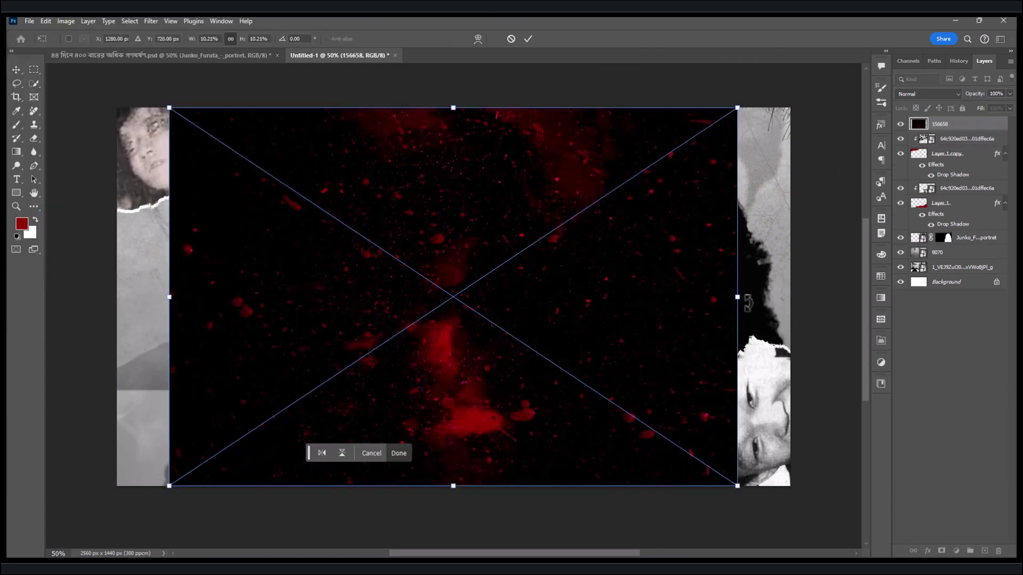
left_click_drag(738, 297, 795, 295)
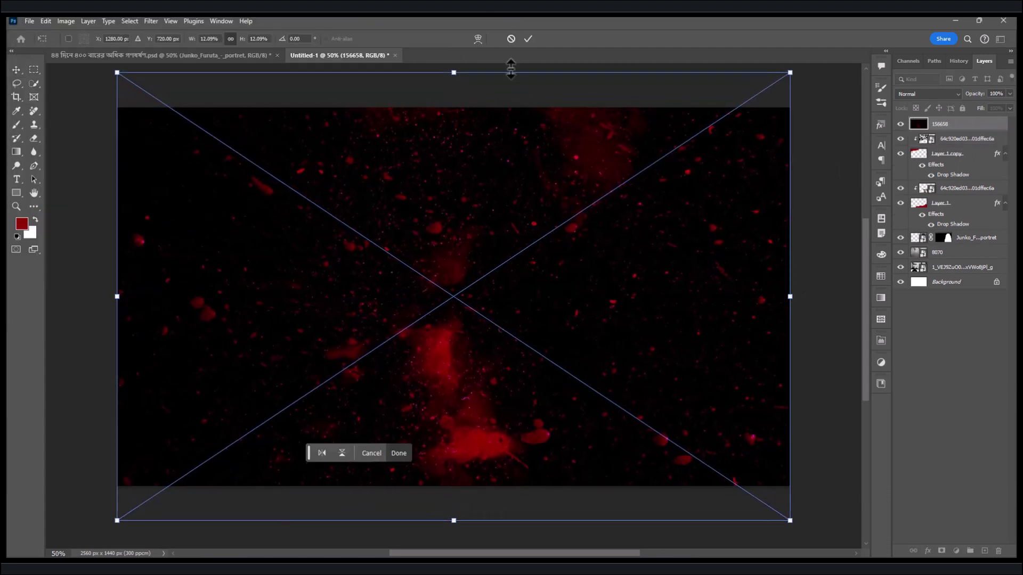
left_click(528, 38)
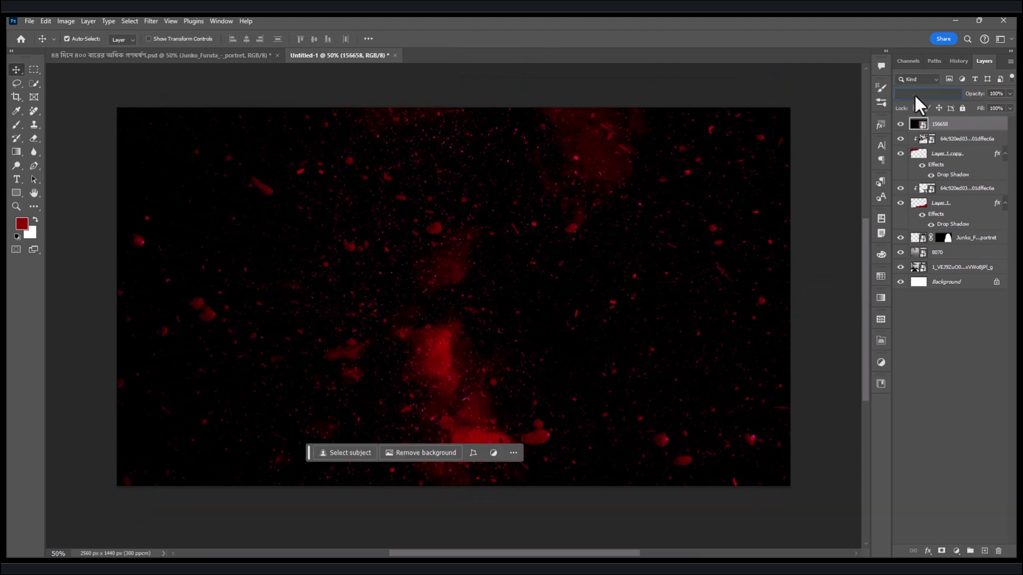
left_click(914, 94)
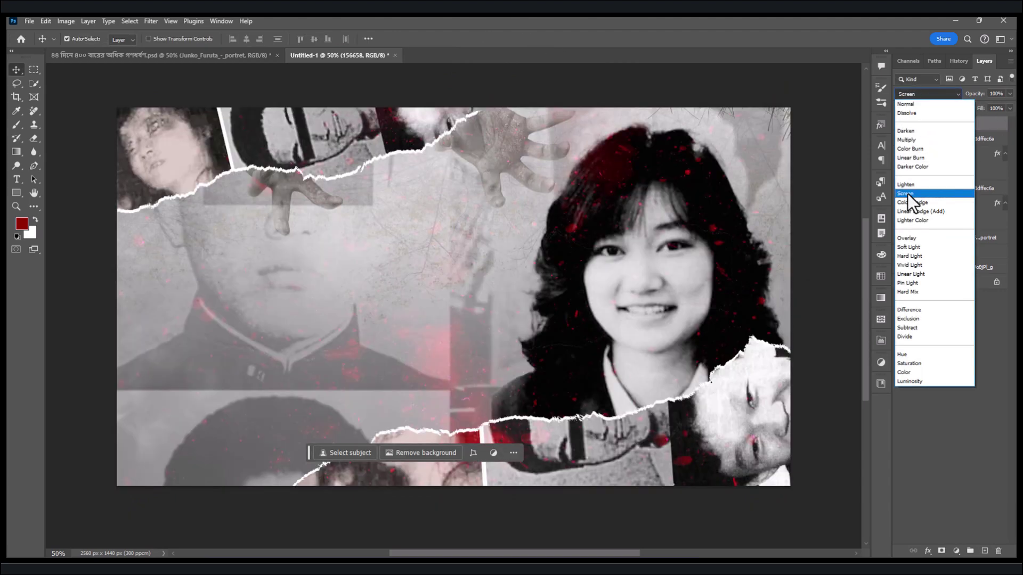
left_click(906, 193)
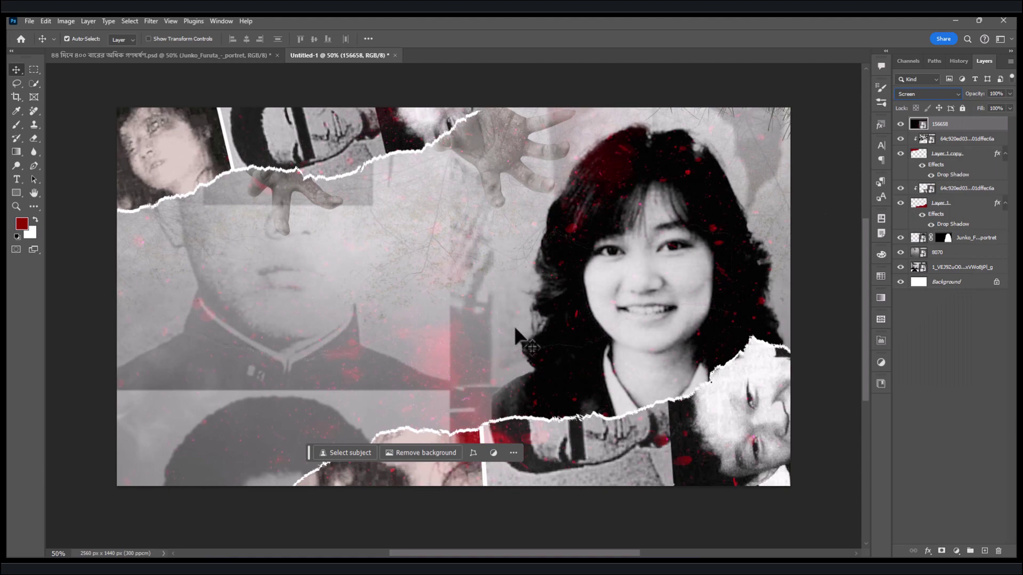
Step: Check the finished reference thumbnail, hide the contextual task bar there, and return to the Untitled-1 document
left_click(123, 56)
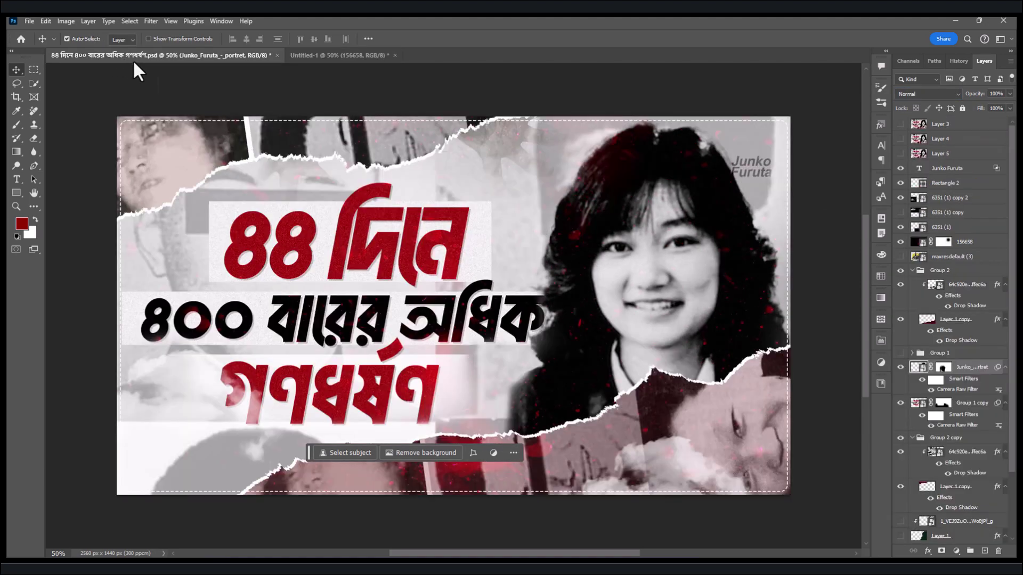
left_click(462, 460)
left_click(513, 451)
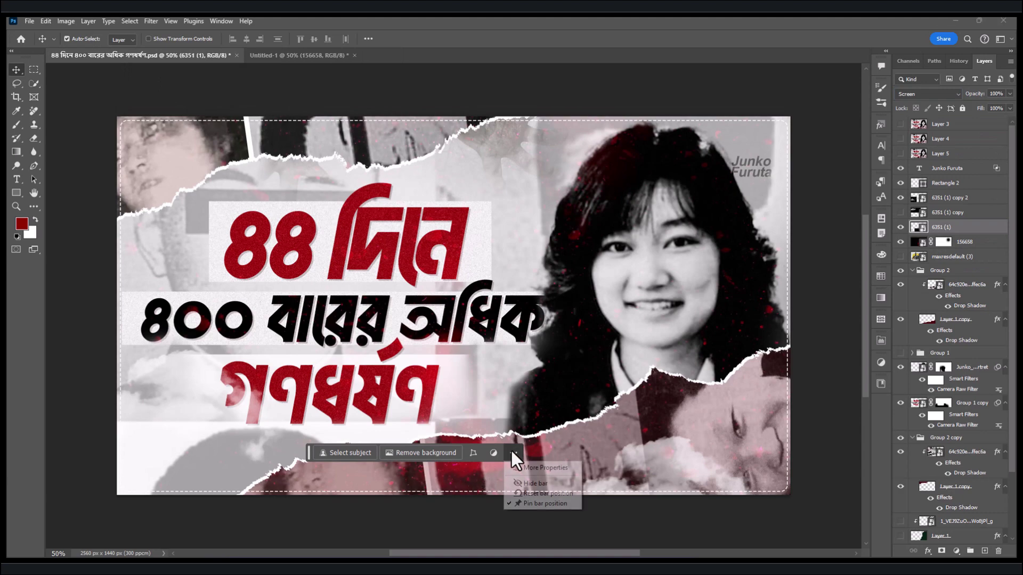
left_click(519, 480)
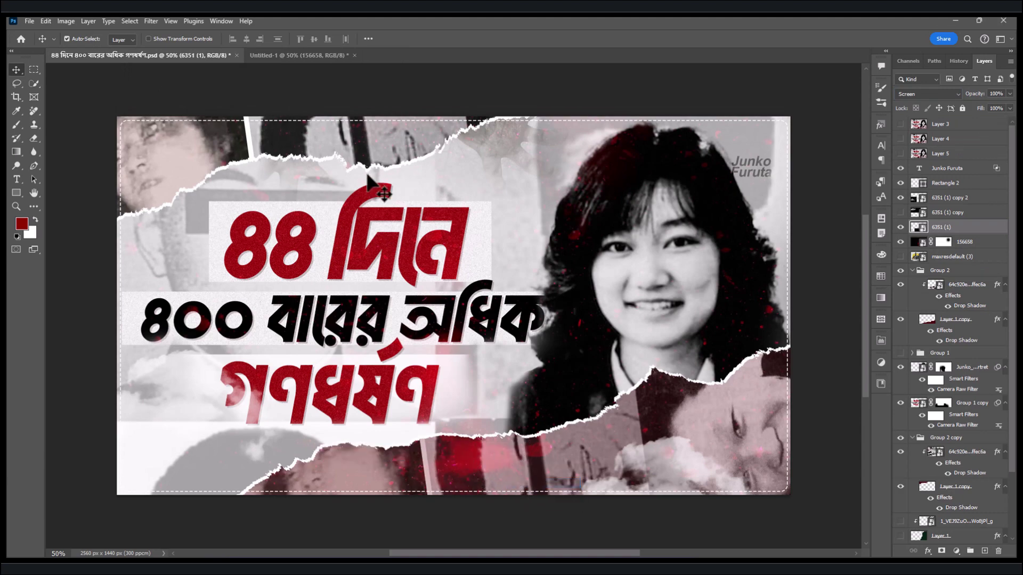
left_click(284, 55)
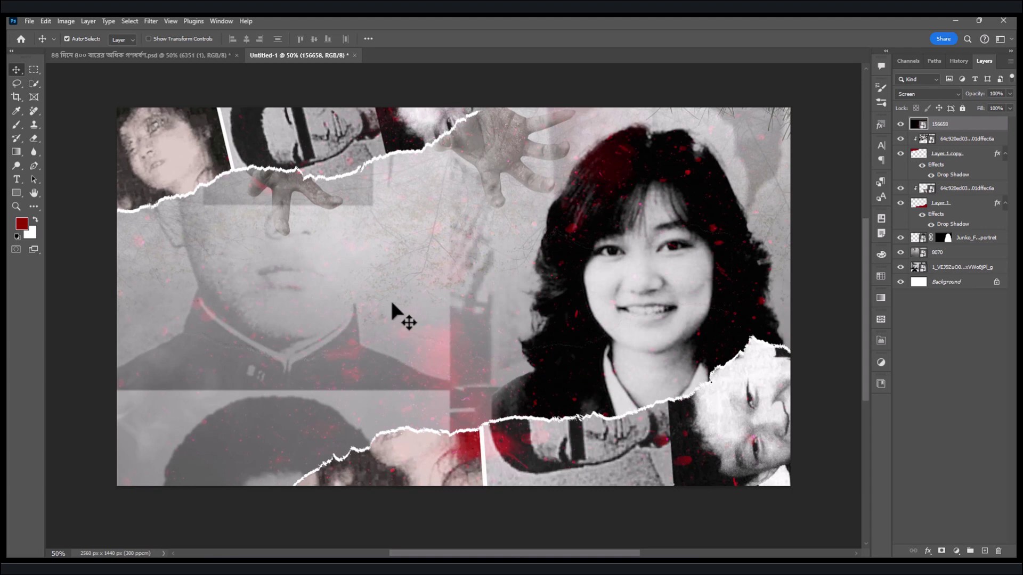
Step: Draw a rectangle about 1208 × 296 px beside the portrait, fill it white and shift it slightly toward the portrait
left_click(17, 193)
left_click_drag(155, 224, 472, 301)
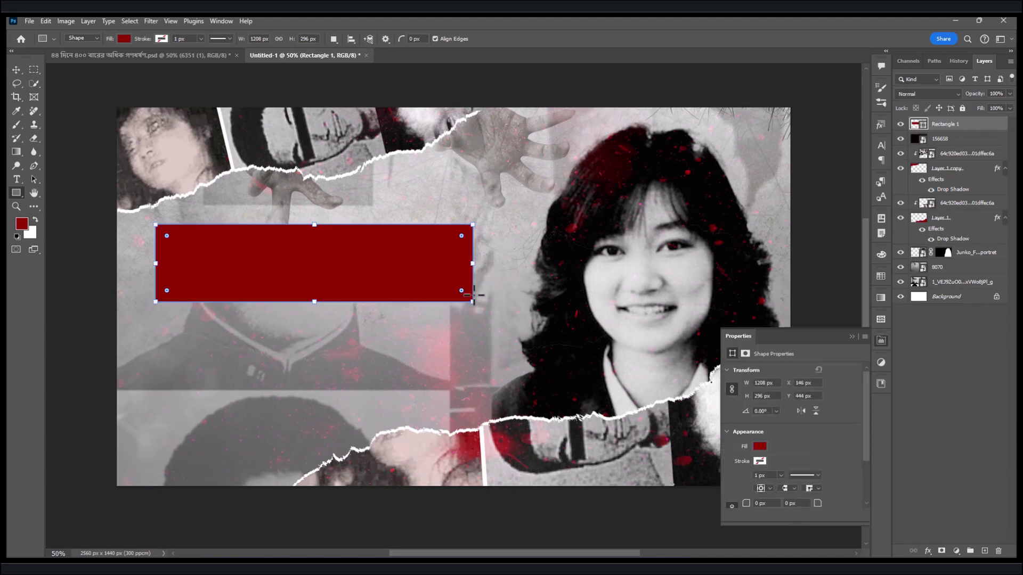
left_click(759, 445)
left_click(733, 414)
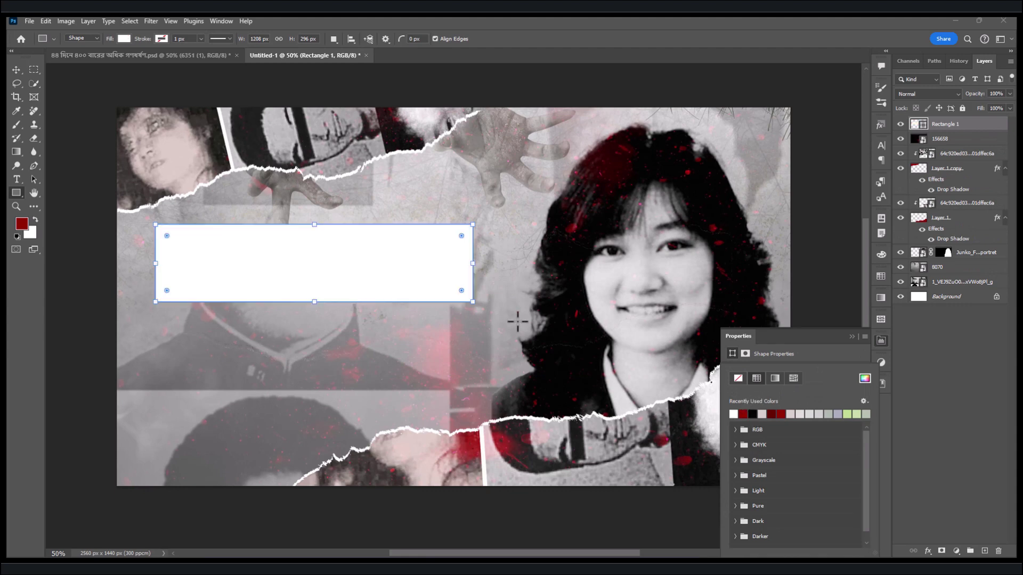
left_click(17, 70)
left_click_drag(321, 239, 341, 234)
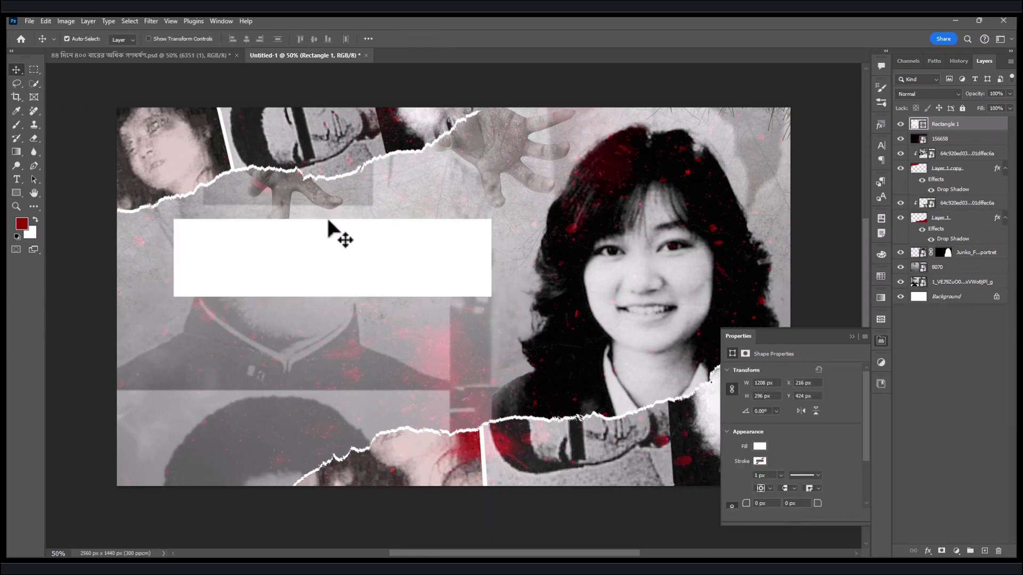
Step: Copy "৪৪ দিনে" from the Notepad note and paste it as a text layer just above the white rectangle
key("alt+Tab")
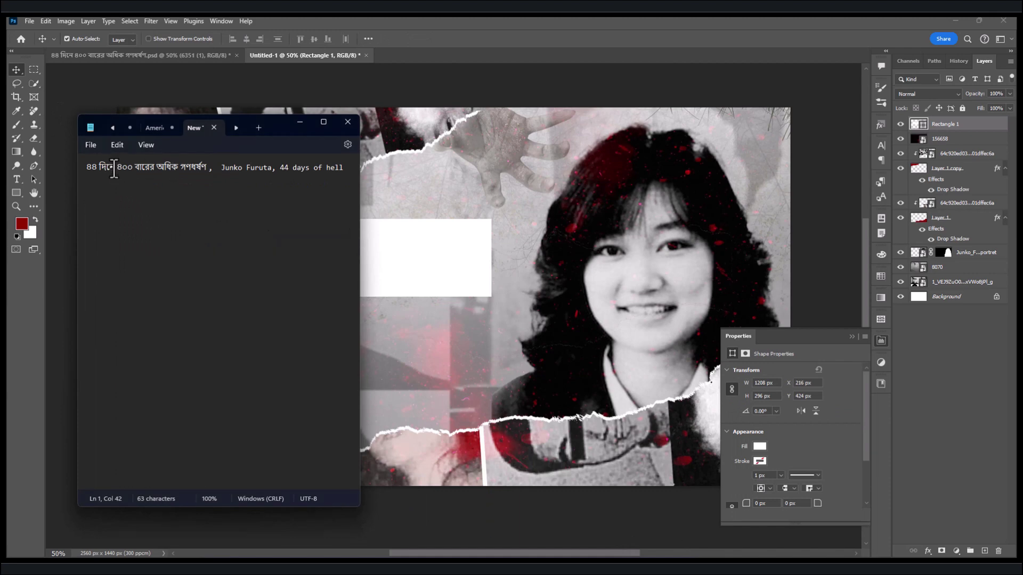
left_click_drag(115, 167, 85, 172)
key("ctrl+c")
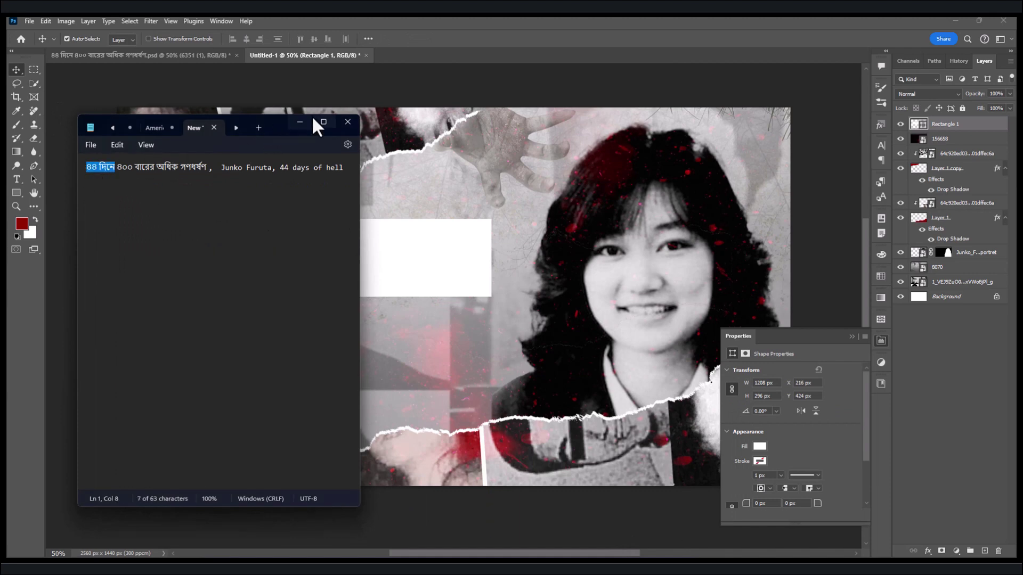
left_click(299, 122)
left_click(18, 175)
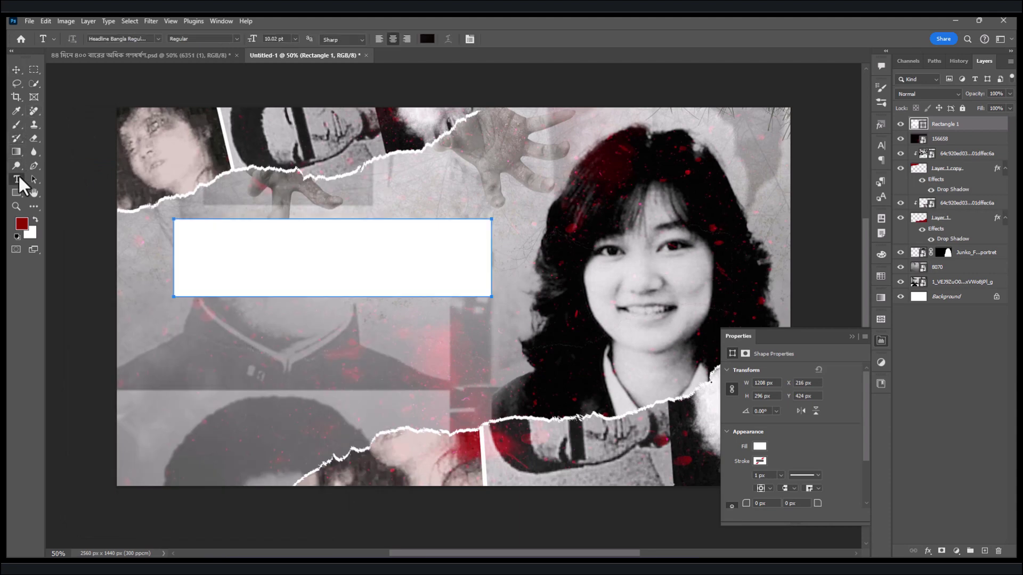
left_click(261, 190)
key("ctrl+v")
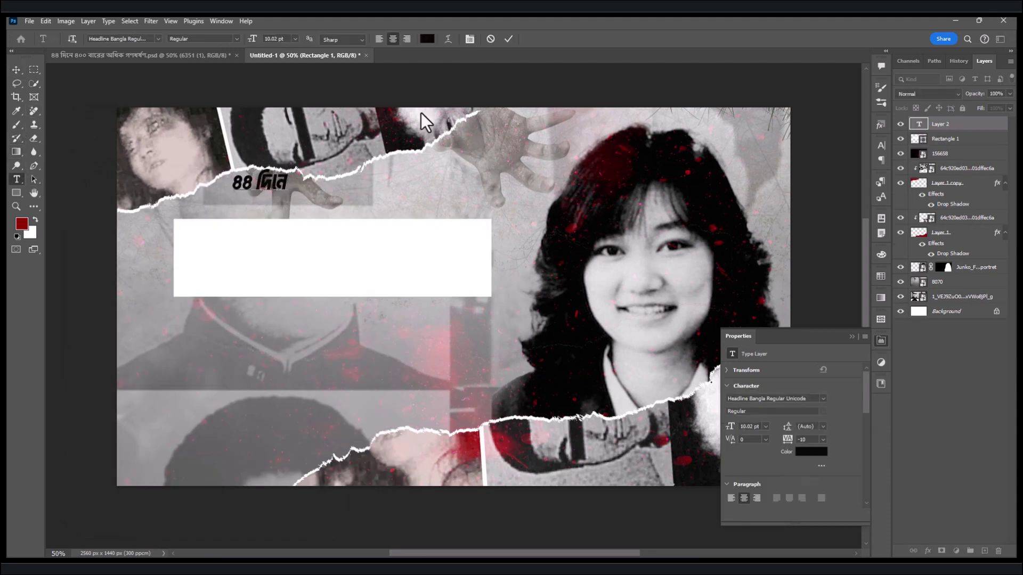
left_click(508, 38)
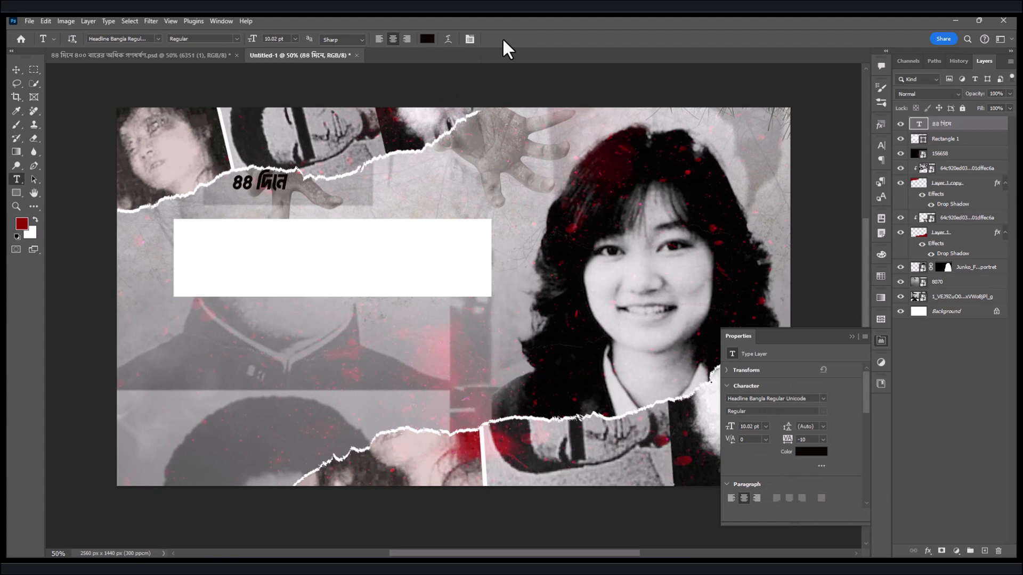
Step: Scale the "৪৪ দিনে" text to 409.47% and move it onto the white rectangle
key("ctrl+t")
left_click_drag(288, 185, 386, 258)
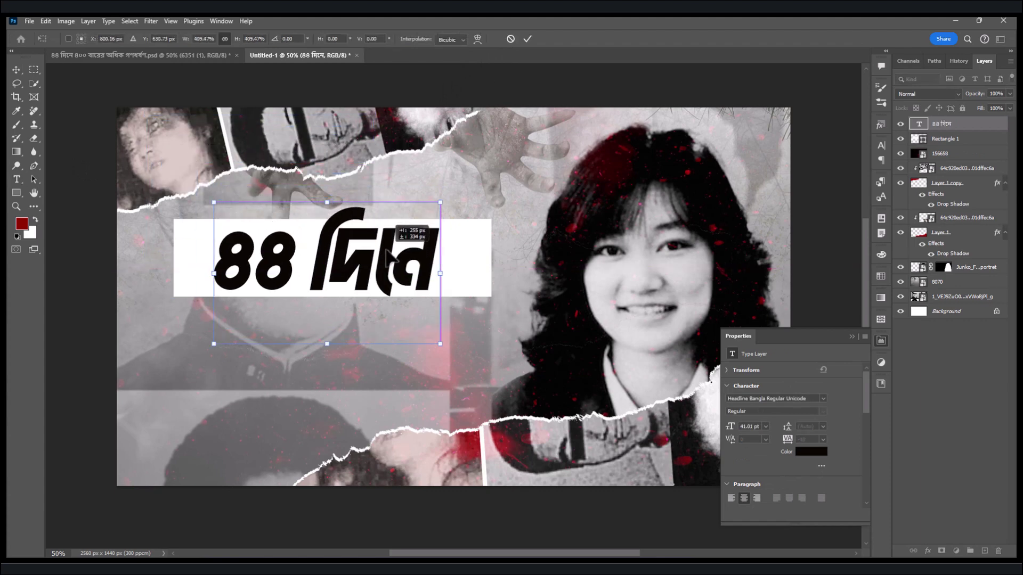
left_click(529, 34)
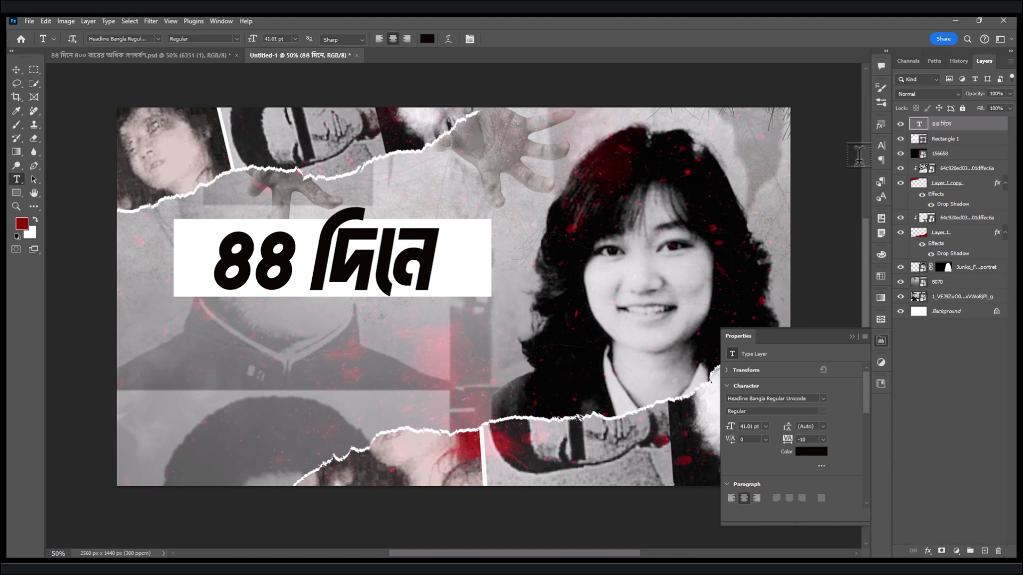
Step: Change the "৪৪ দিনে" text colour to dark red
left_click(881, 146)
left_click(853, 206)
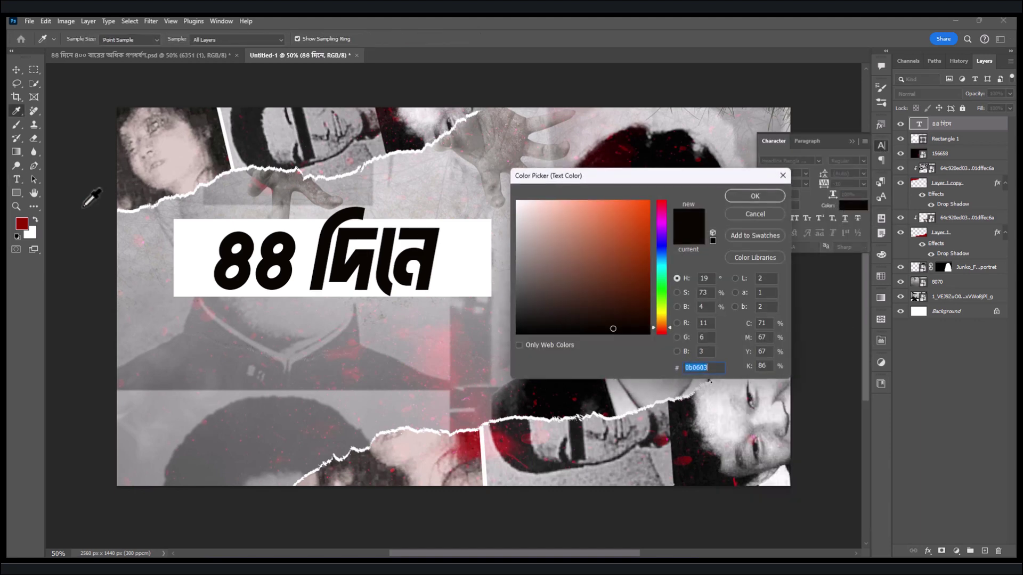
mouse_move(663, 234)
left_mouse_down()
mouse_move(662, 205)
mouse_move(641, 251)
mouse_move(653, 263)
mouse_move(646, 273)
left_mouse_up()
left_click(729, 194)
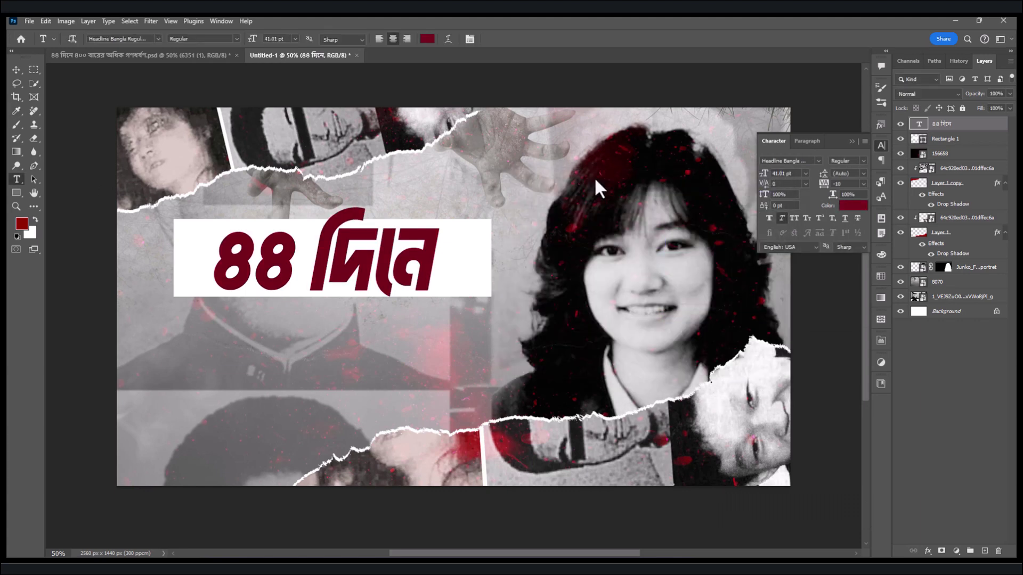
Step: Add a drop shadow to the "৪৪ দিনে" text in light grey bfbebe and nudge its offset on the canvas
double_click(985, 119)
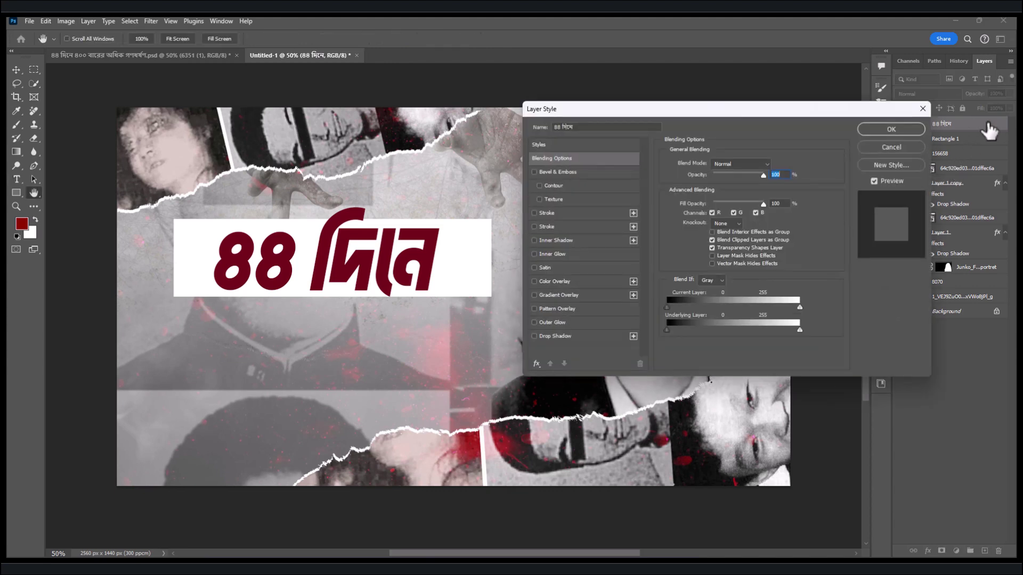
left_click(557, 335)
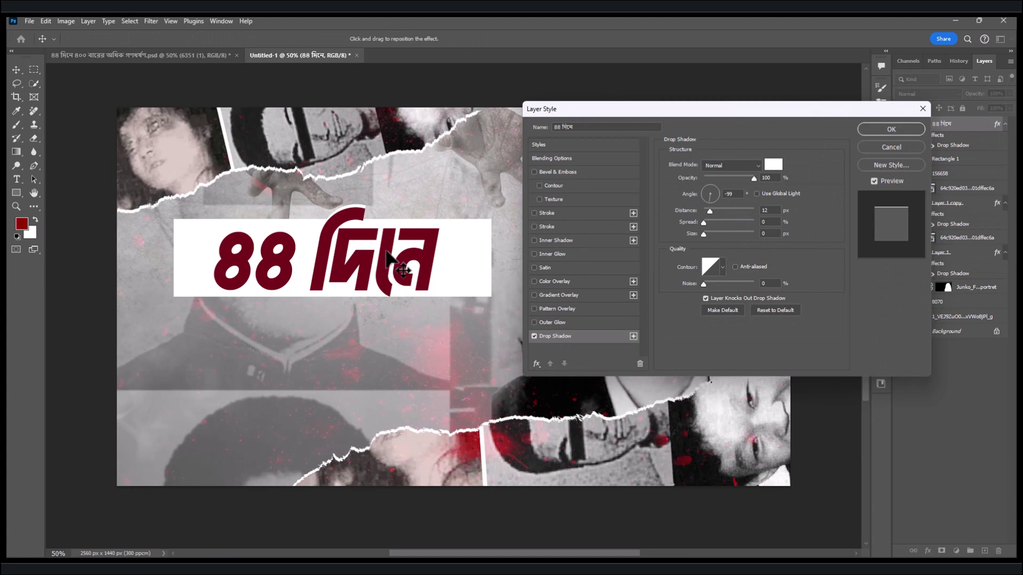
left_click_drag(388, 255, 388, 259)
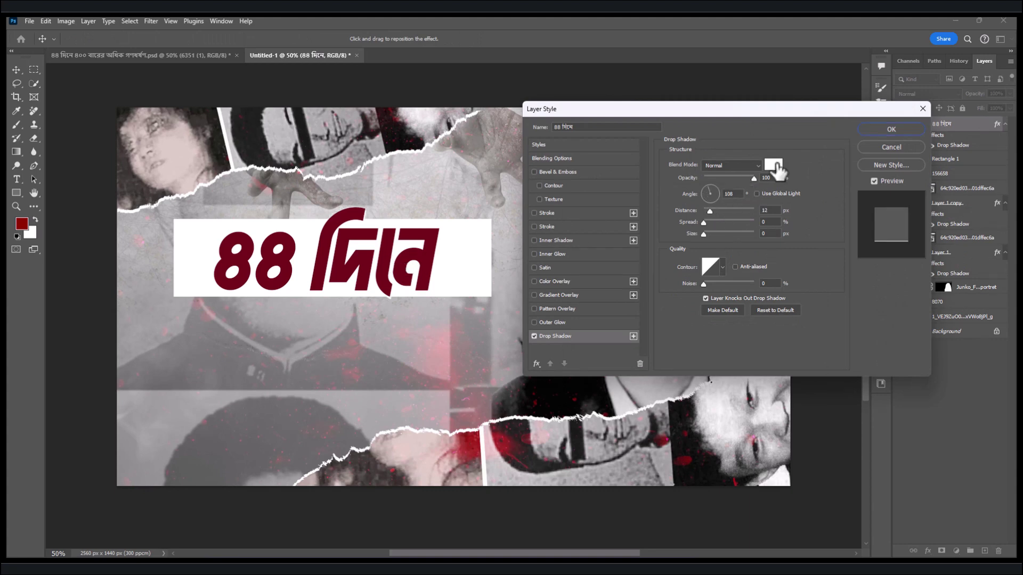
left_click(773, 166)
left_click_drag(535, 269, 516, 234)
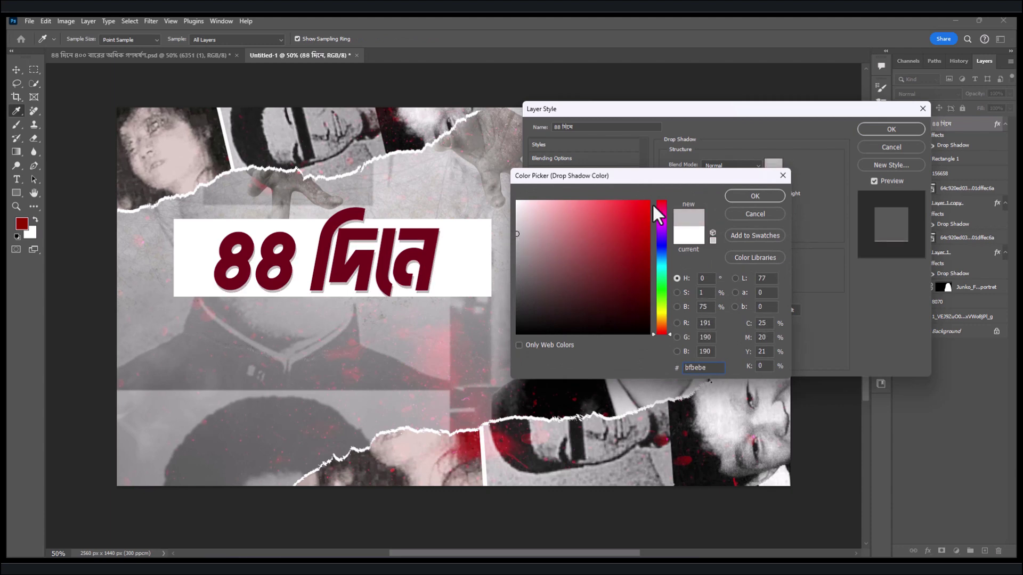
left_click(751, 197)
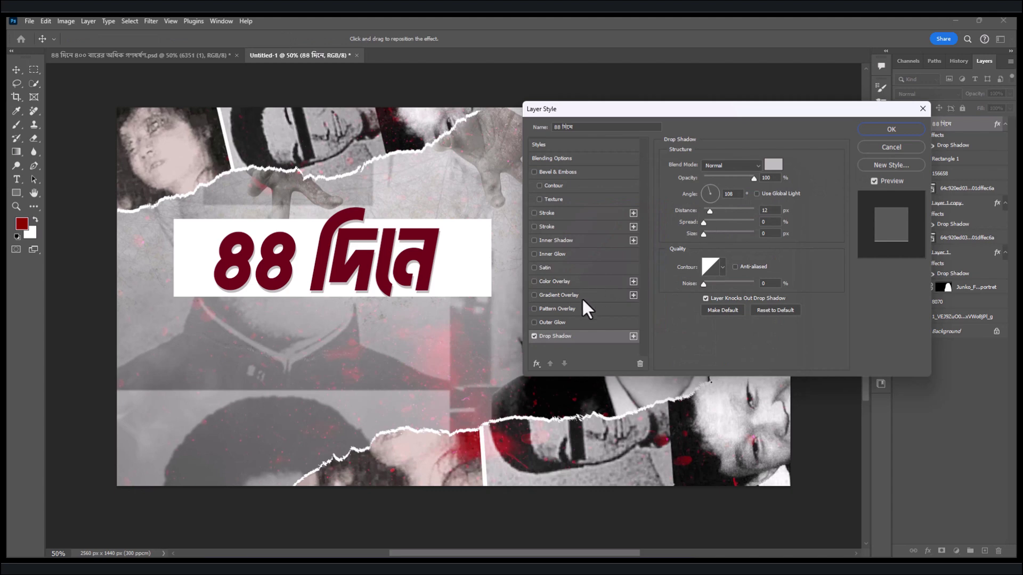
left_click_drag(371, 257, 377, 259)
left_click(872, 129)
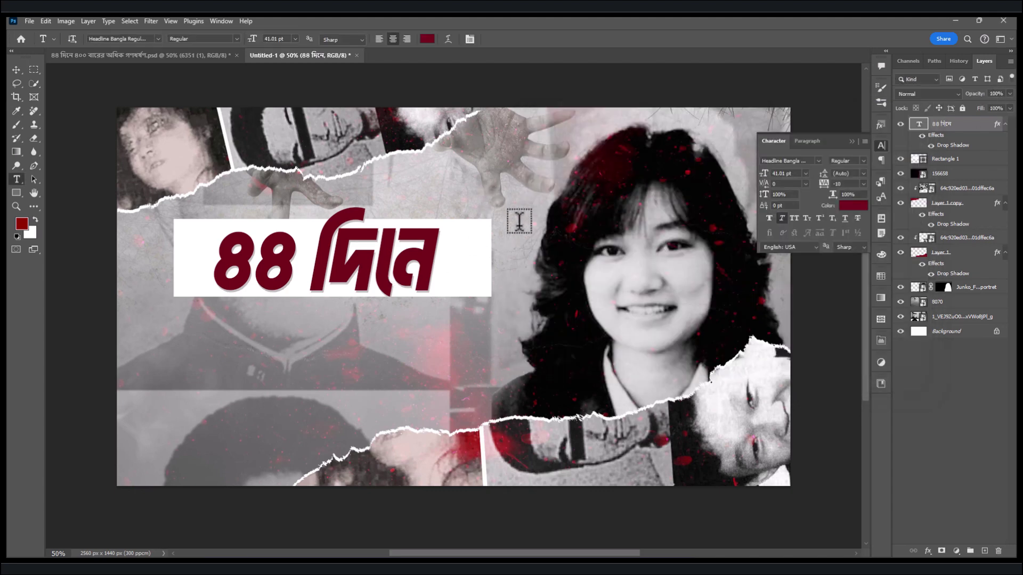
Step: Narrow the white rectangle from both sides so it fits closely around the "৪৪ দিনে" text
key("v")
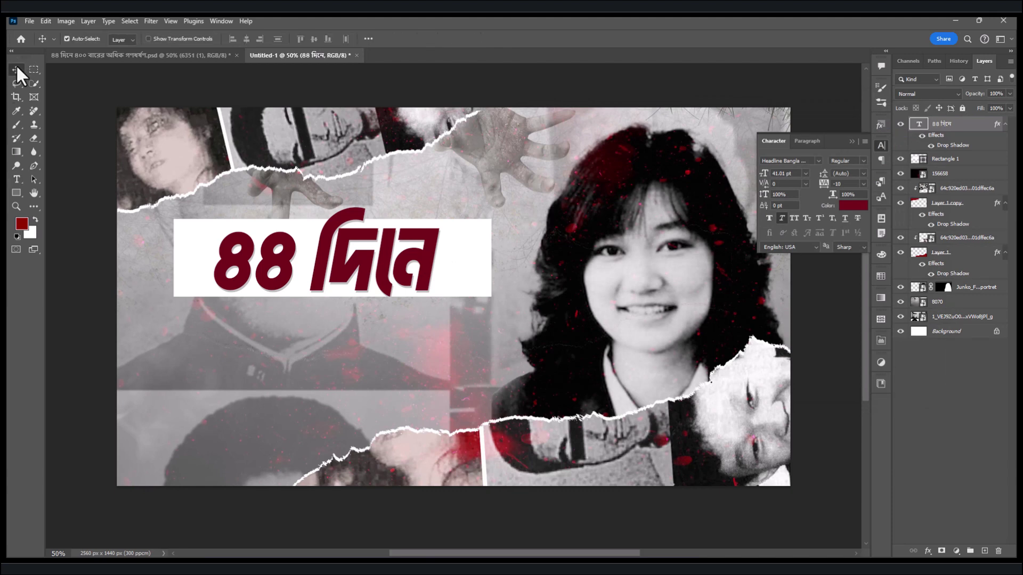
left_click(474, 243, "ctrl")
key("ctrl+t")
left_click_drag(491, 258, 467, 257)
left_click_drag(180, 258, 198, 258)
left_click(527, 39)
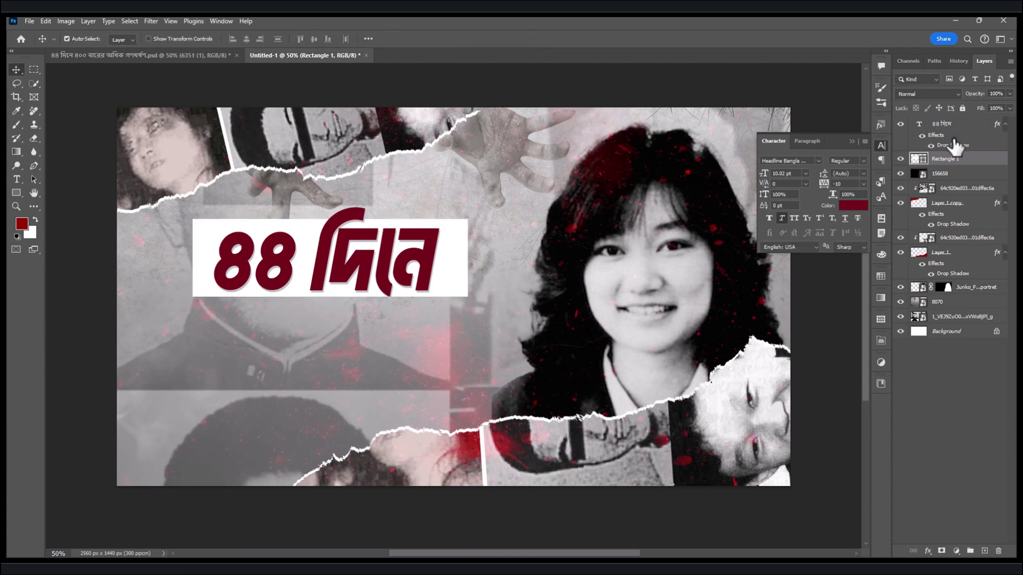
Step: Duplicate the text and its white rectangle together and move the copies directly below the originals
left_click(955, 133, "shift")
key("ctrl+j")
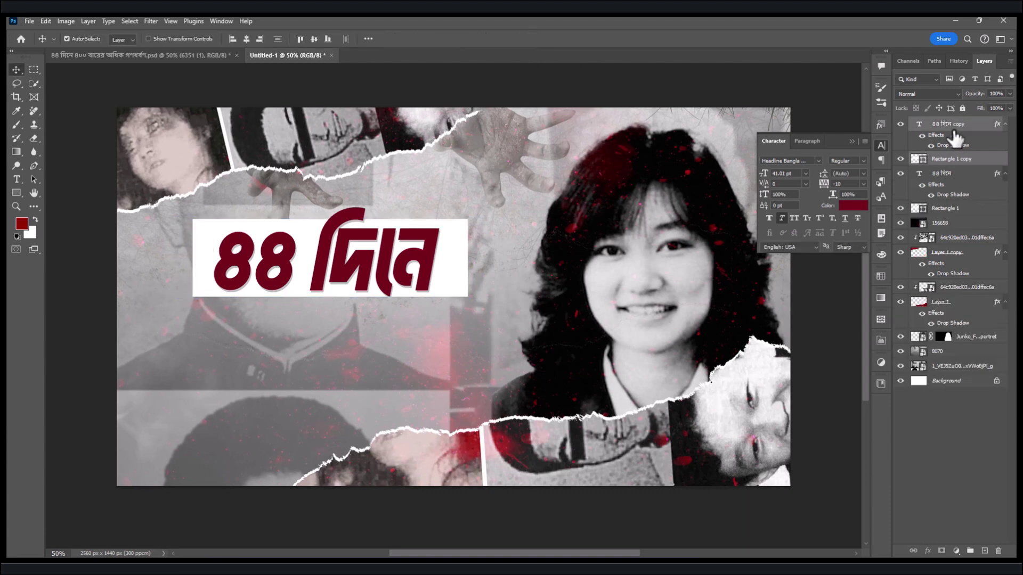
key("ctrl+t")
left_click_drag(378, 261, 376, 340)
left_click(526, 40)
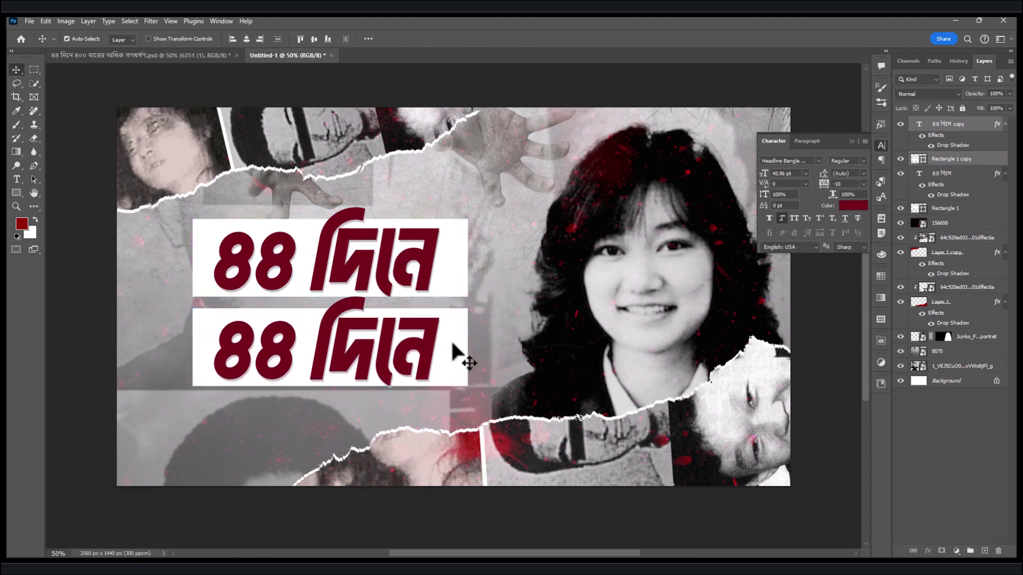
Step: Widen the lower white rectangle on both sides and move its layer beneath the portrait layer
key("ctrl+t")
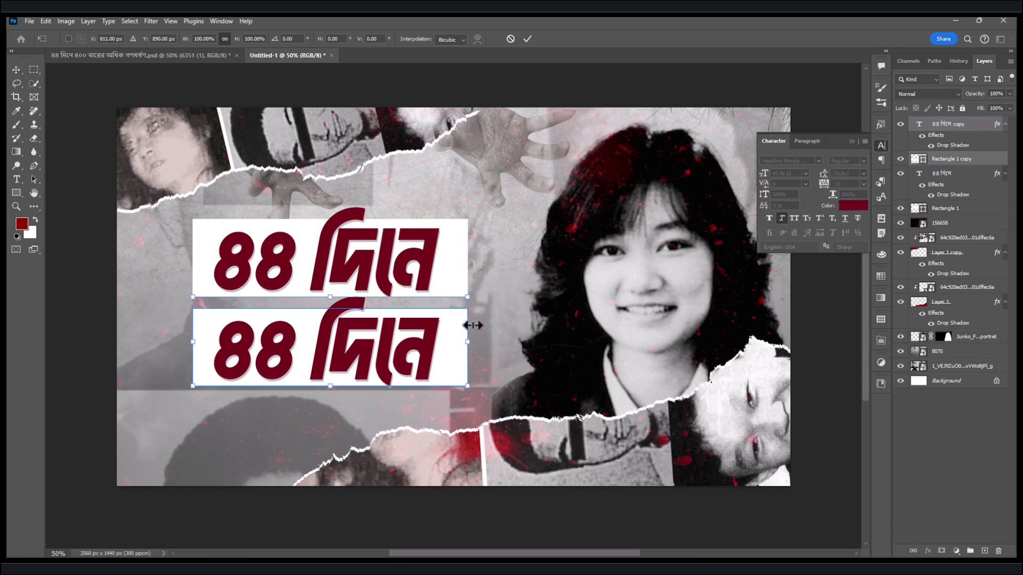
key("Escape")
left_click(470, 337)
left_click(459, 326)
key("ctrl+t")
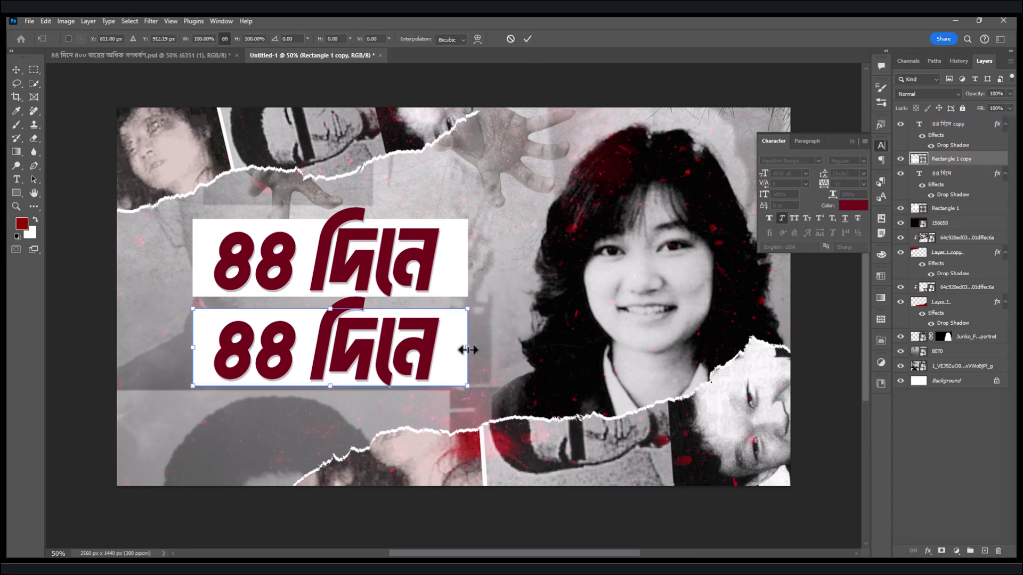
left_click_drag(469, 350, 582, 347)
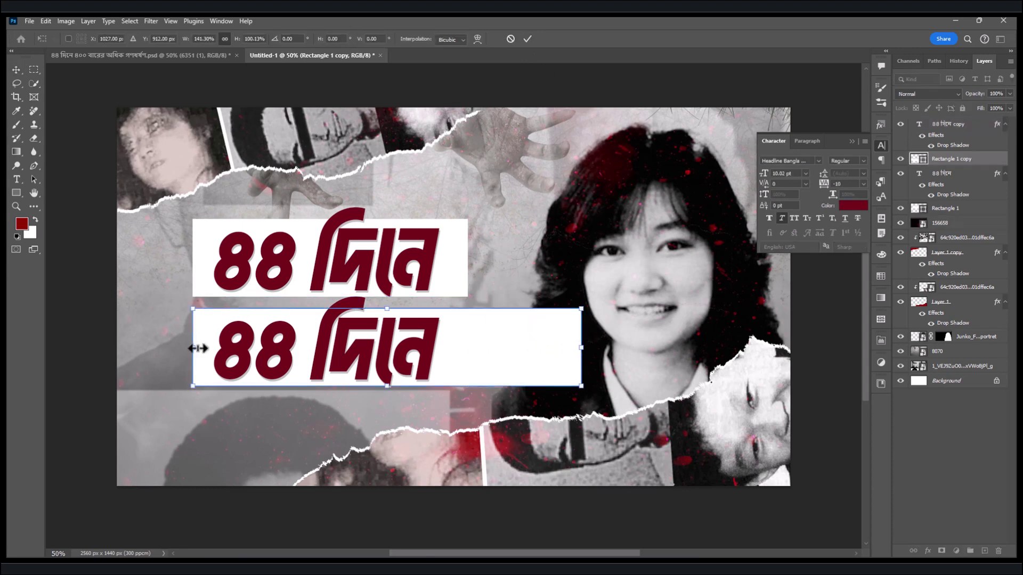
left_click_drag(195, 349, 133, 347)
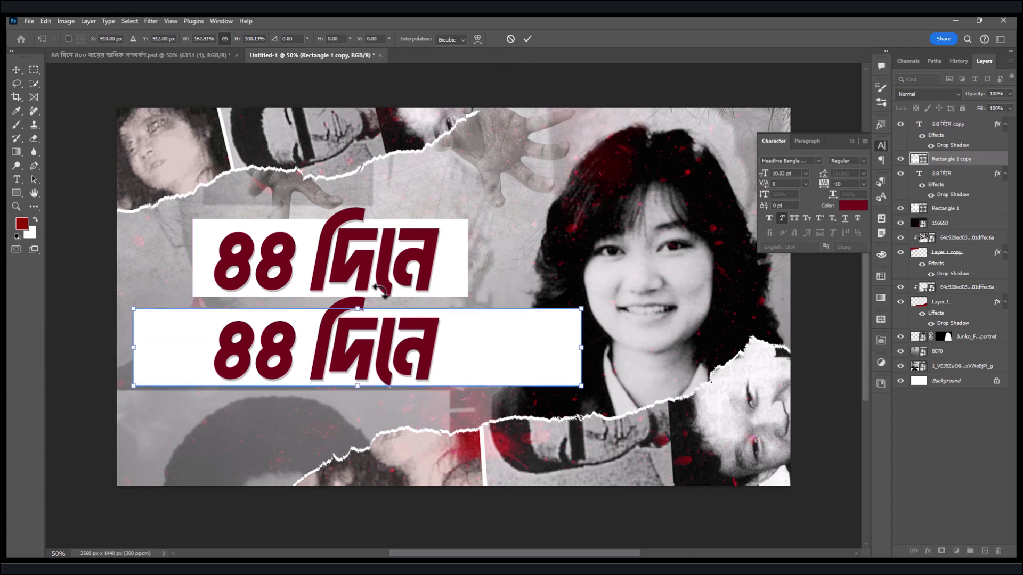
left_click(527, 37)
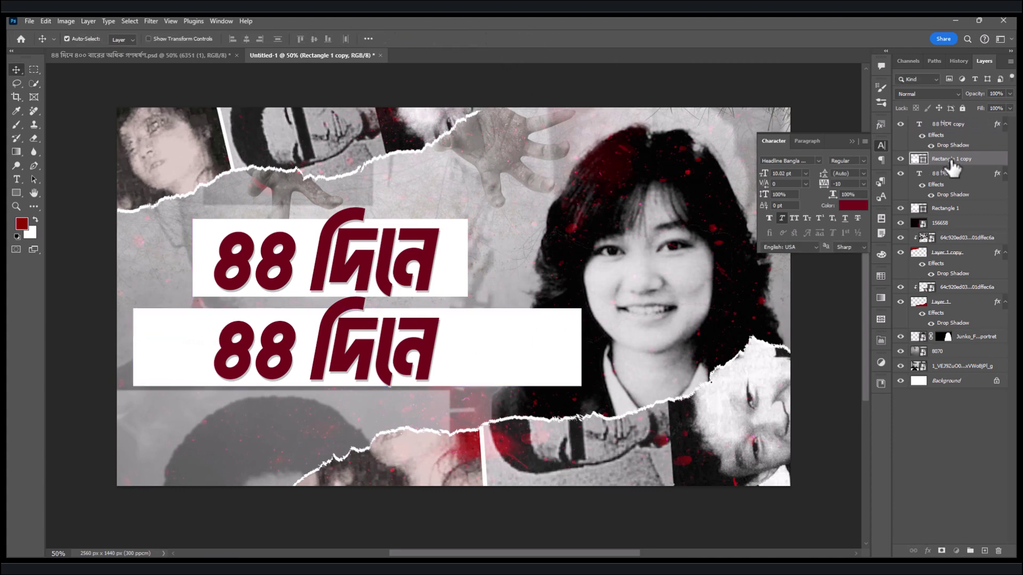
left_click_drag(952, 167, 948, 341)
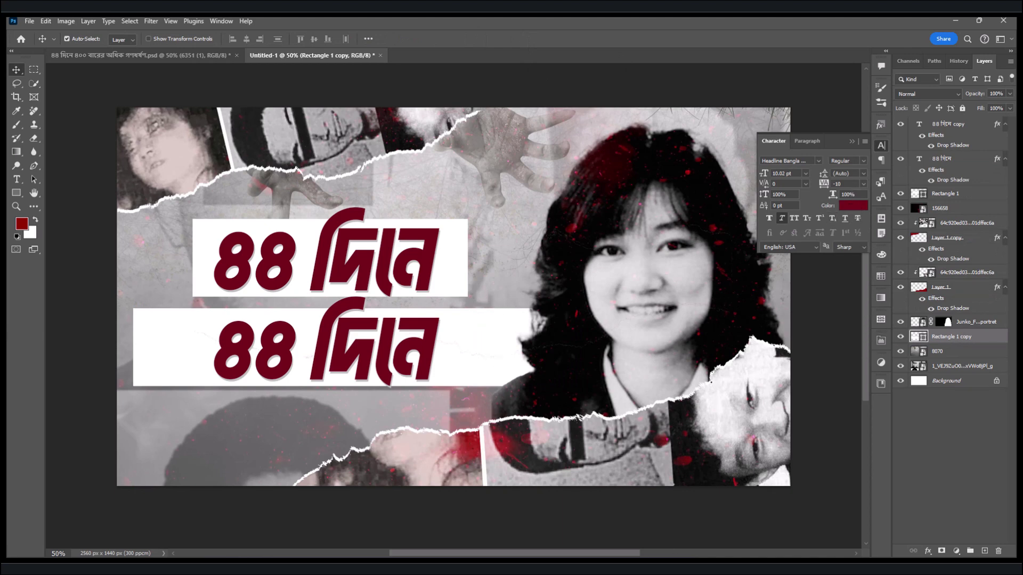
Step: Replace the lower "৪৪ দিনে" text with "৪০০ বারের অধিক" from the notes
key("alt+Tab")
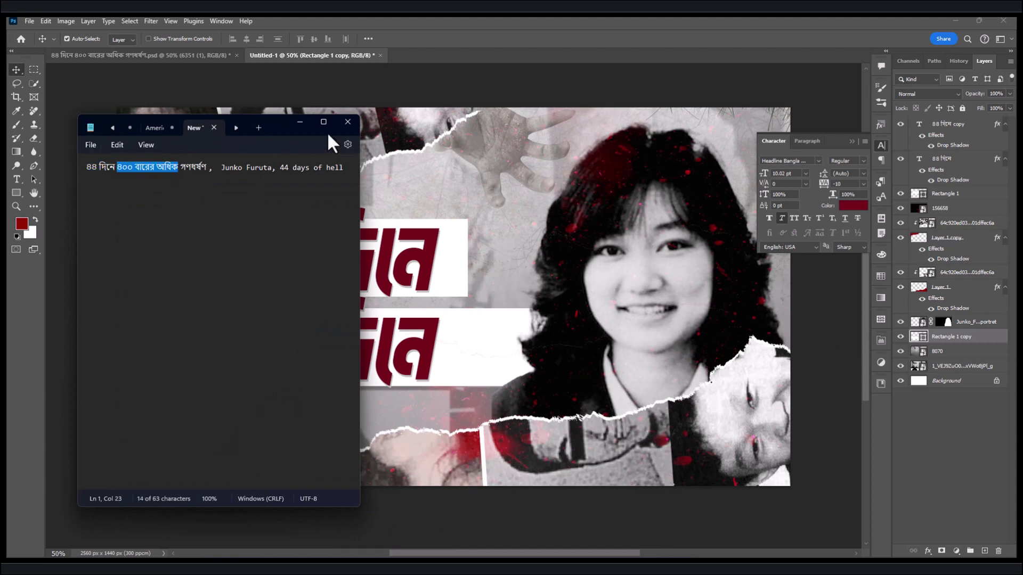
key("alt+Tab")
double_click(328, 335)
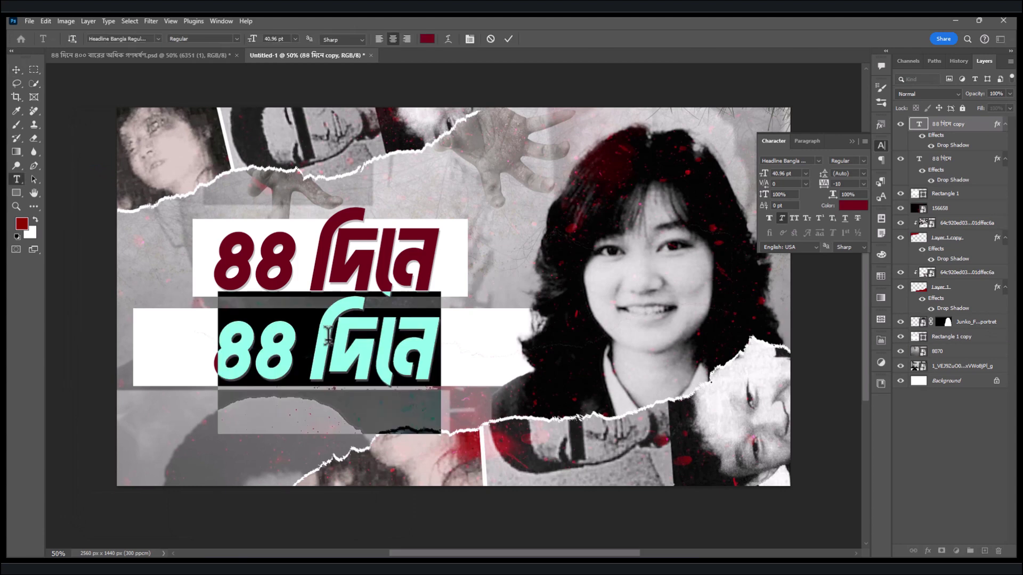
type("৪০০ বারের অধিক")
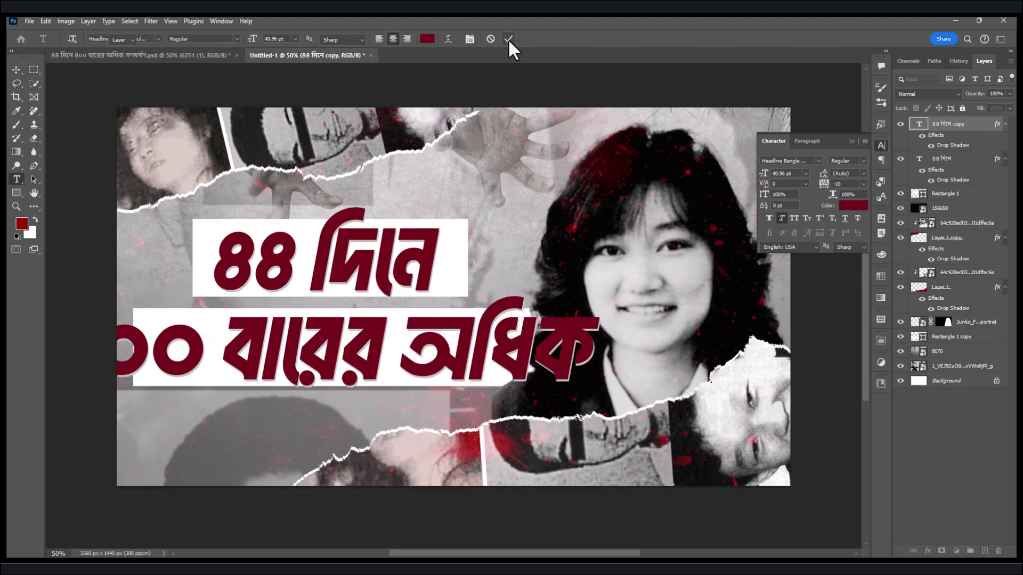
left_click(509, 38)
Step: Scale the "৪০০ বারের অধিক" text down to about 66% and place it on the lower white rectangle
key("ctrl+t")
left_click_drag(327, 291, 313, 336)
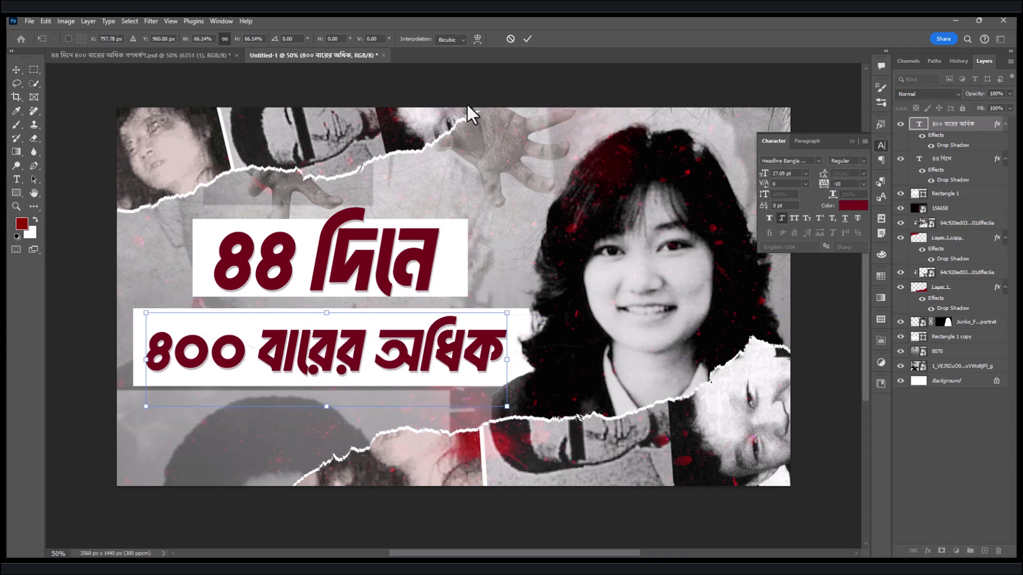
left_click(527, 39)
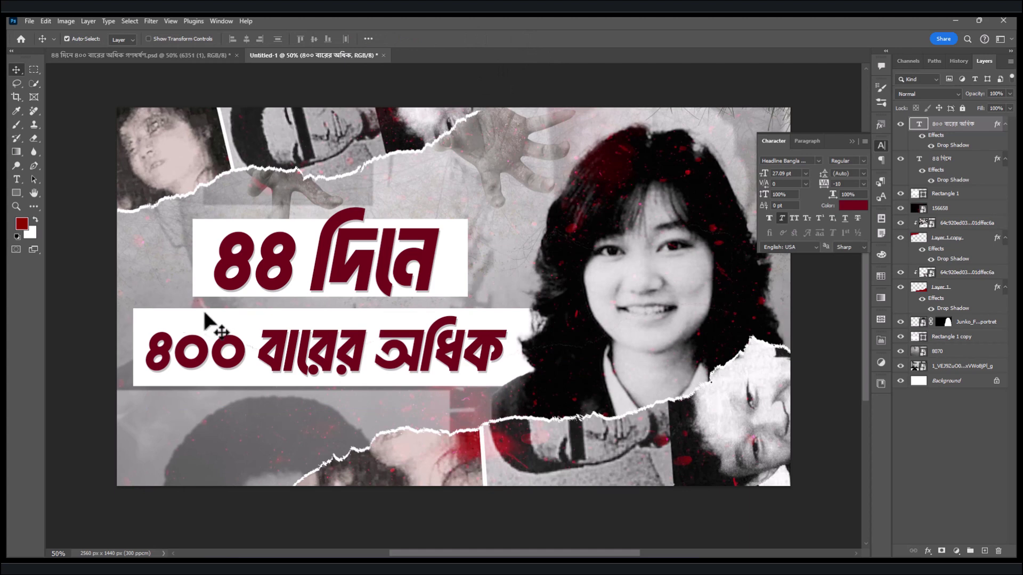
key("ctrl")
key("ctrl+t")
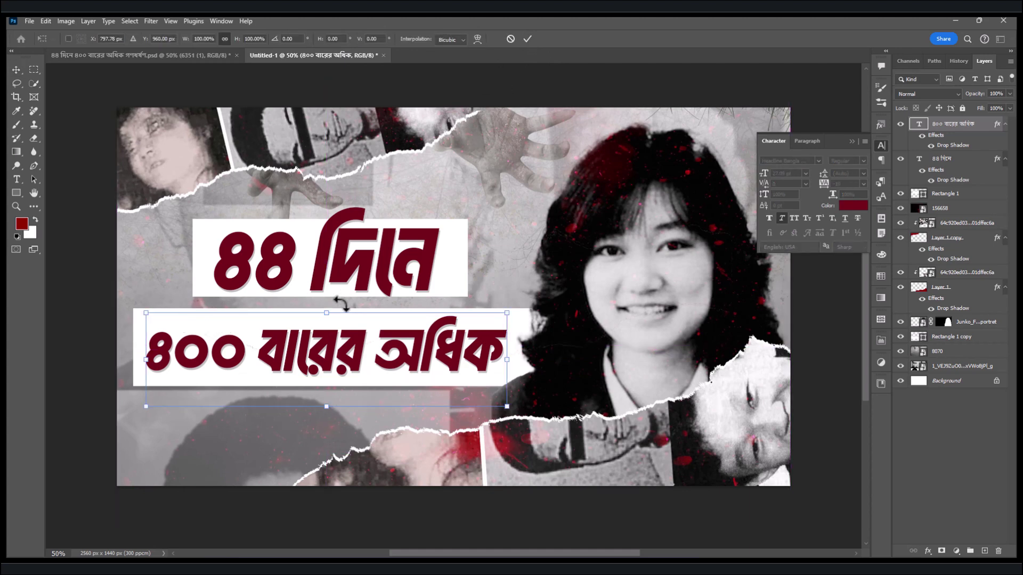
left_click(527, 39)
Step: Trim the height of the white rectangle behind "৪০০ বারের অধিক" slightly from its upper and lower edges
left_click(961, 337)
key("ctrl+t")
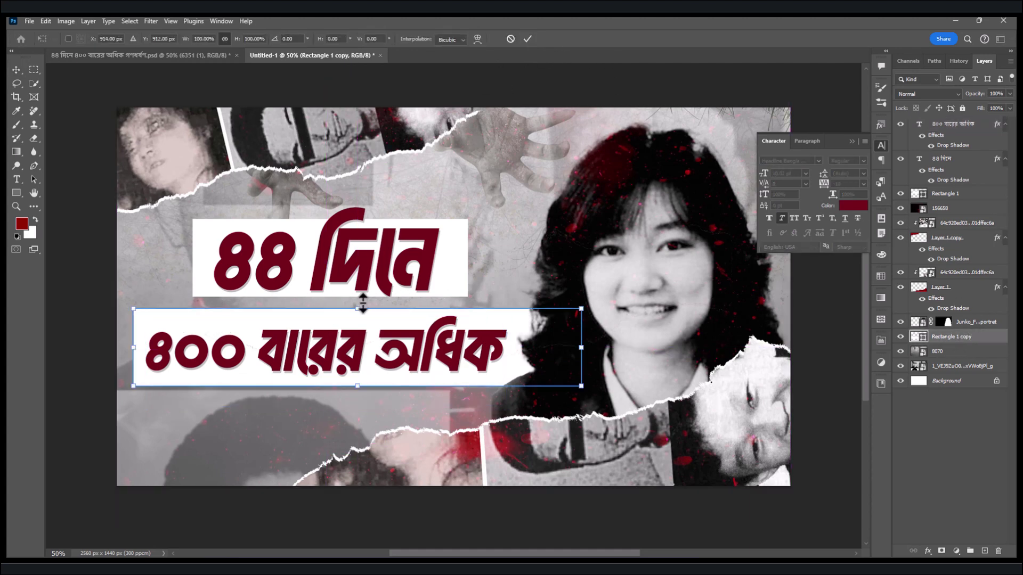
mouse_move(362, 302)
left_mouse_down()
mouse_move(372, 294)
mouse_move(358, 297)
mouse_move(360, 306)
left_mouse_up()
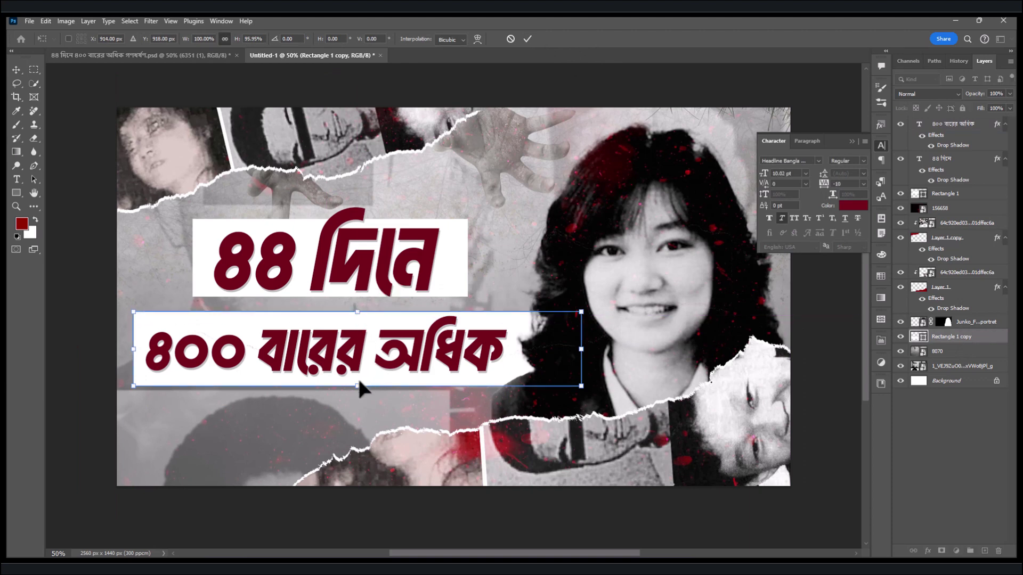
left_click_drag(359, 384, 359, 382)
left_click(528, 40)
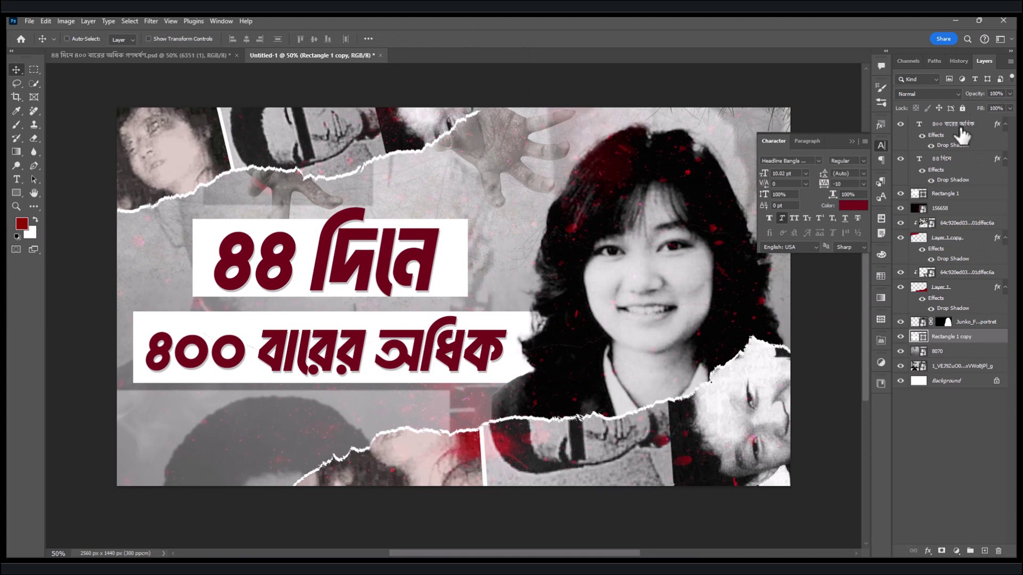
Step: Move the "৪০০ বারের অধিক" text layer beneath the portrait layer and shift it with its rectangle closer to the first title line
left_click(963, 137)
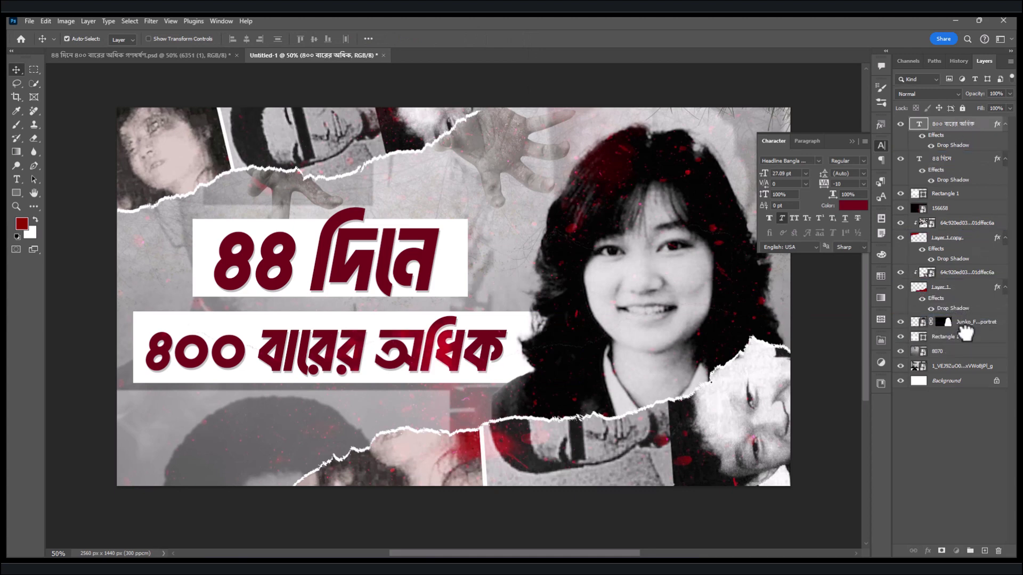
left_click_drag(966, 333, 965, 330)
key("ctrl+t")
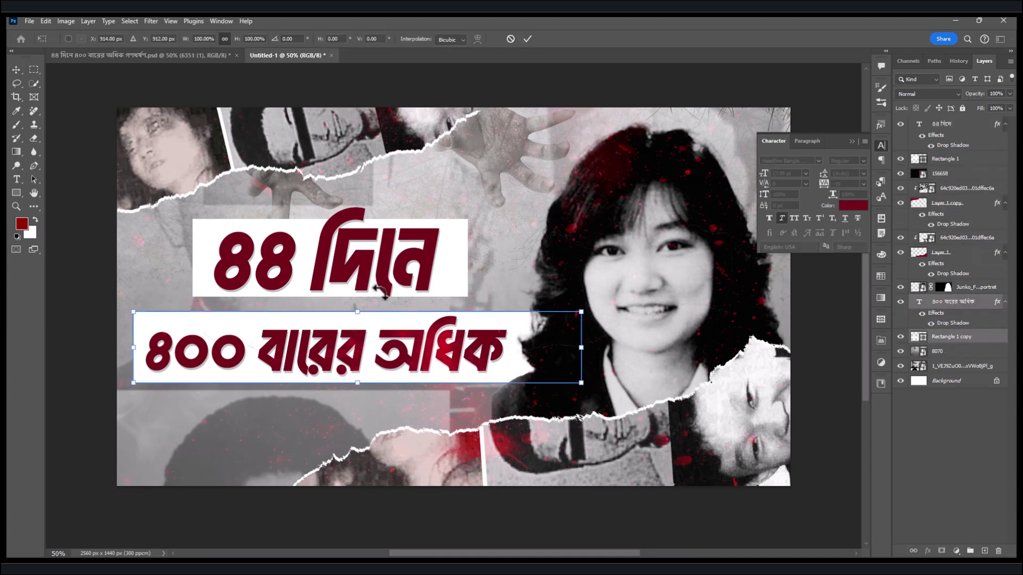
left_click_drag(341, 318, 336, 308)
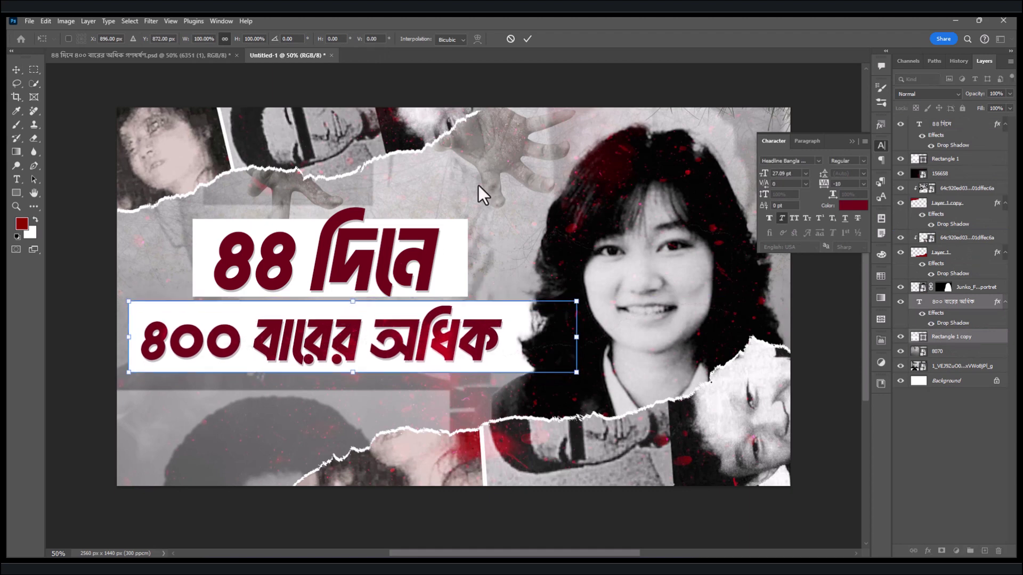
left_click(528, 38)
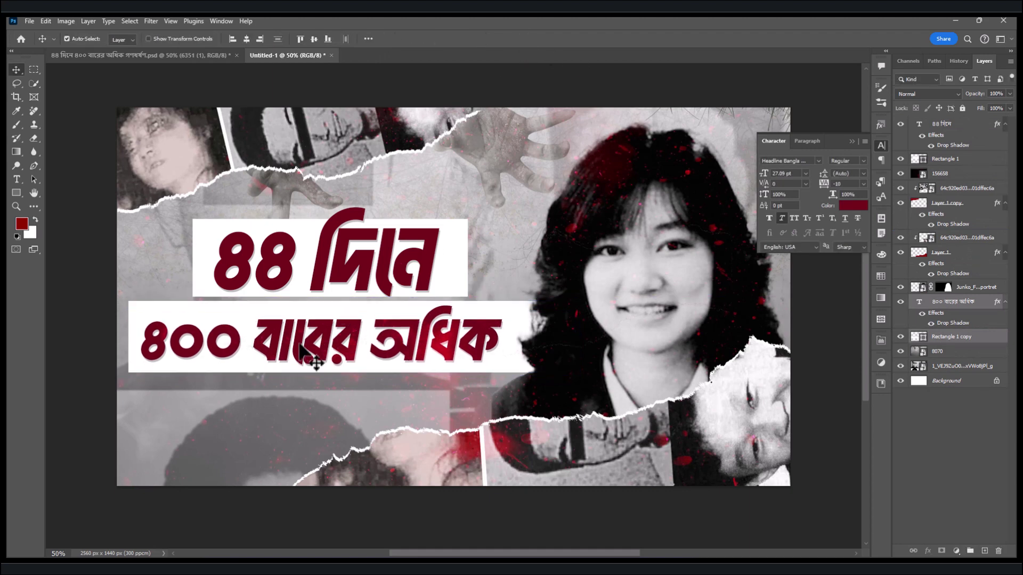
Step: Change the "৪০০ বারের অধিক" text colour to black
left_click(984, 306)
left_click(853, 205)
left_click(530, 324)
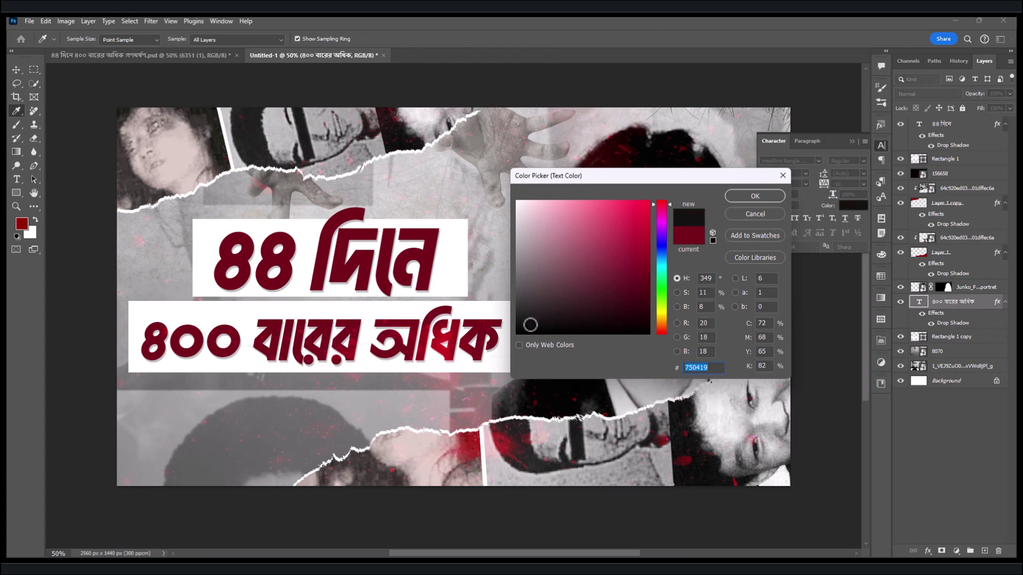
left_click(734, 198)
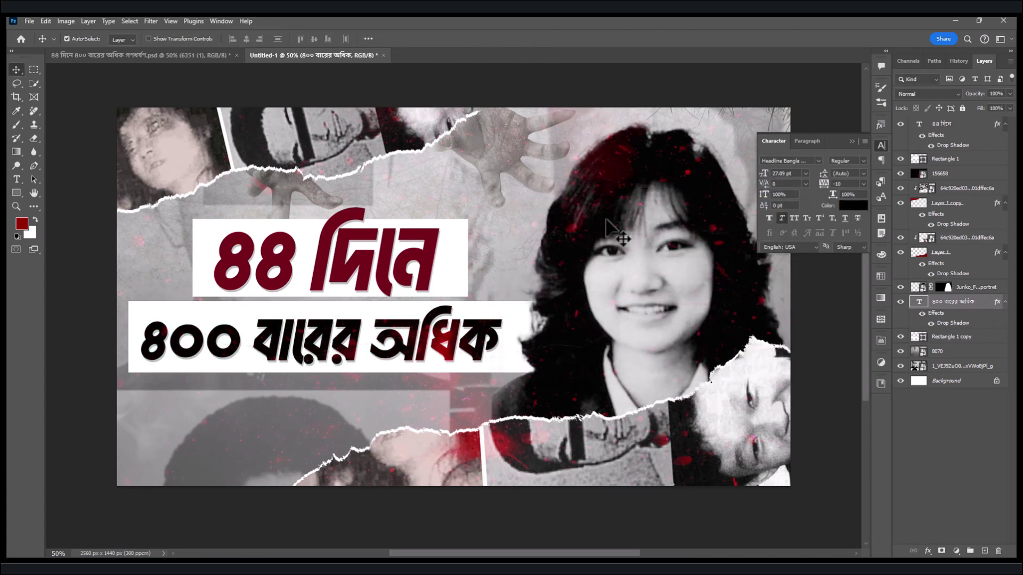
Step: Duplicate the "৪৪ দিনে" text with its white rectangle below the second line and replace the copied text with "গণধর্ষণ" from the notes
left_click(434, 241)
left_click_drag(435, 246, 418, 406)
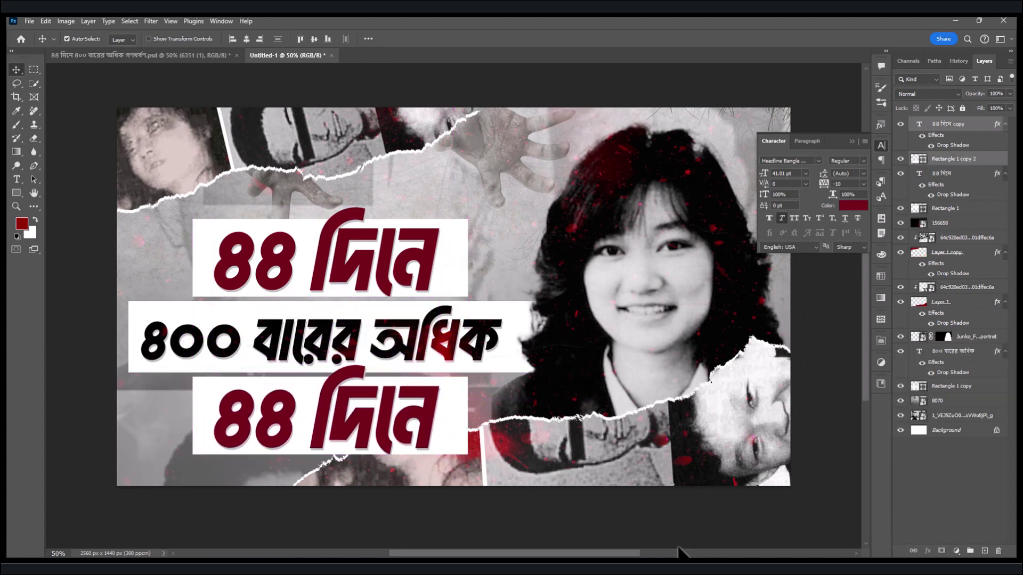
key("alt+Tab")
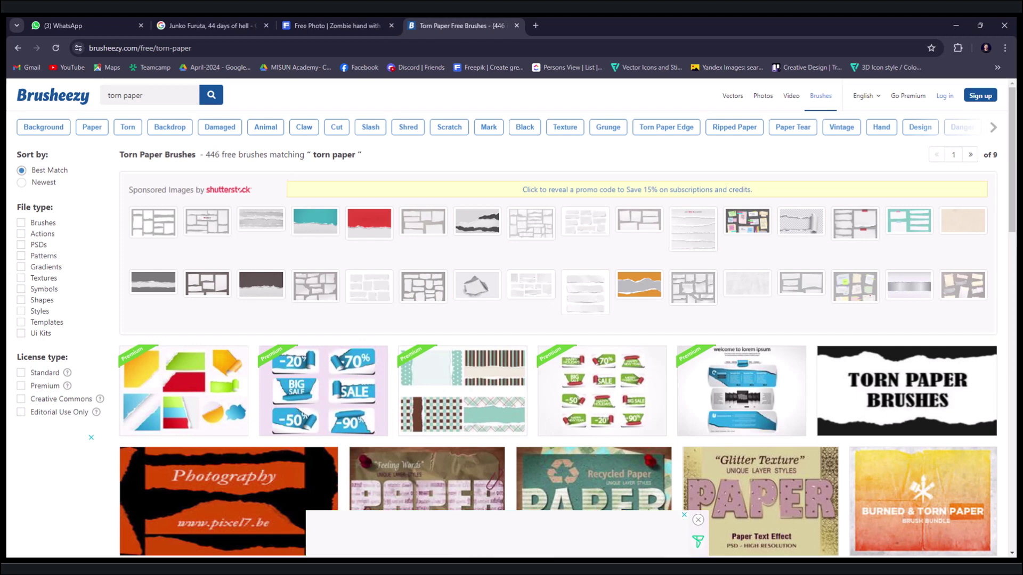
mouse_move(663, 567)
key("alt+Tab")
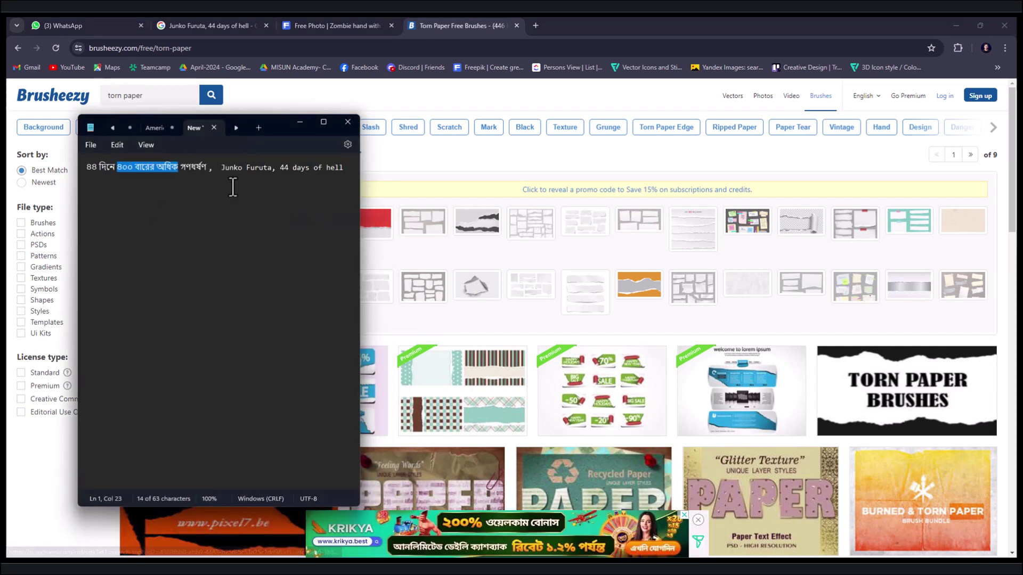
left_click_drag(181, 171, 206, 170)
key("ctrl+c")
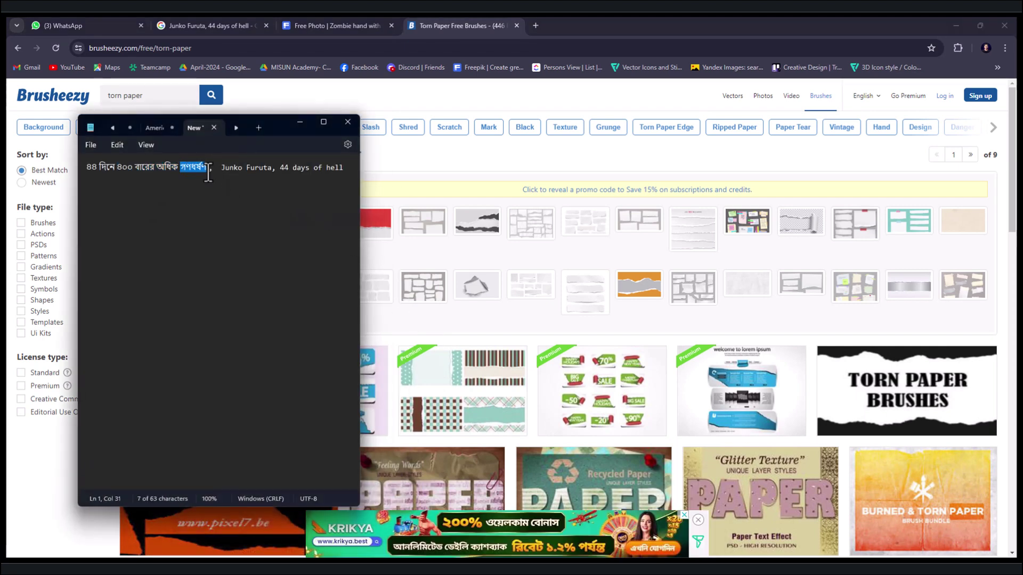
key("alt+Tab")
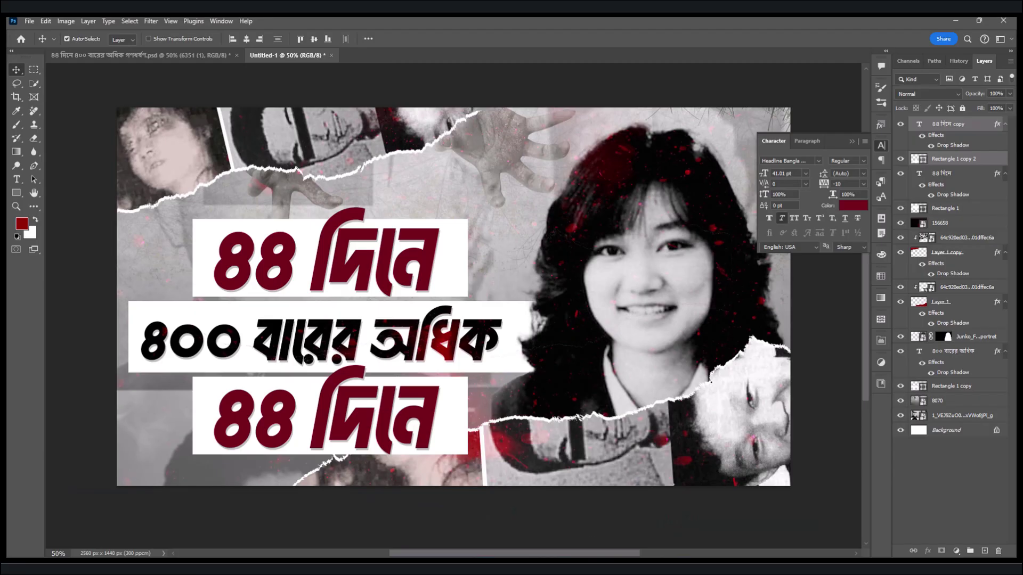
double_click(344, 411)
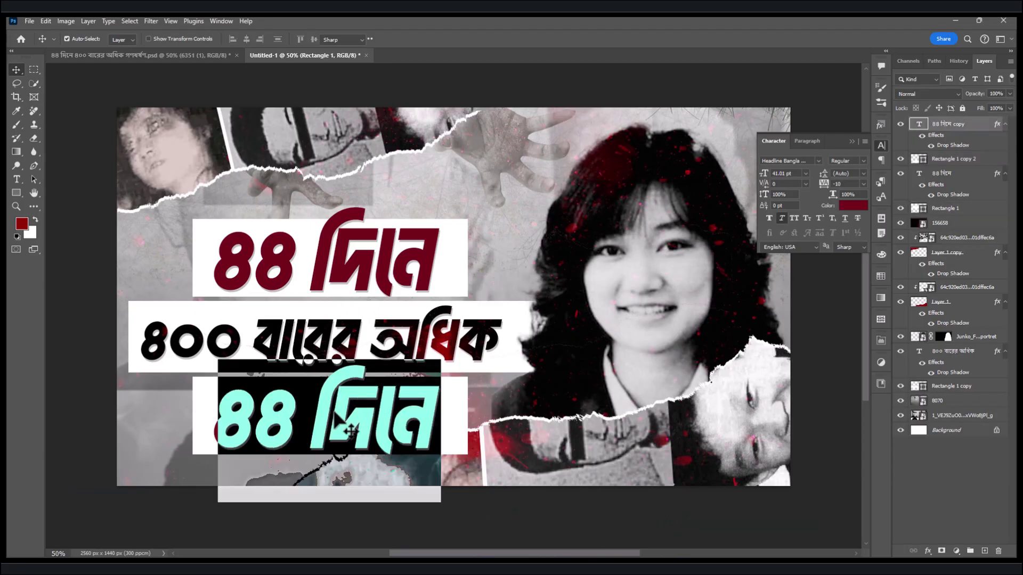
key("ctrl+v")
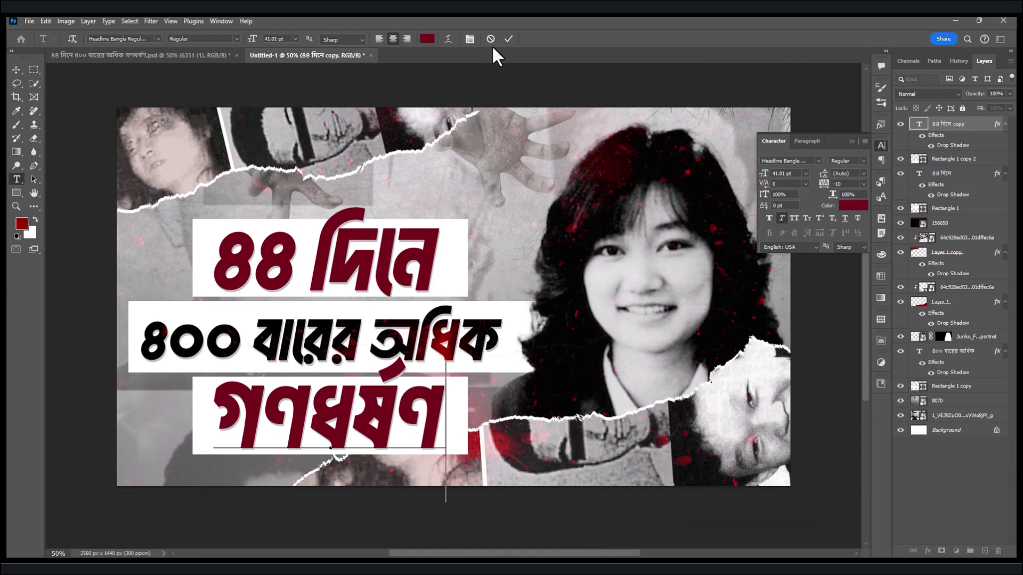
left_click(510, 39)
Step: Compare the title layout with the finished reference thumbnail in the other open document
left_click(187, 56)
key("v")
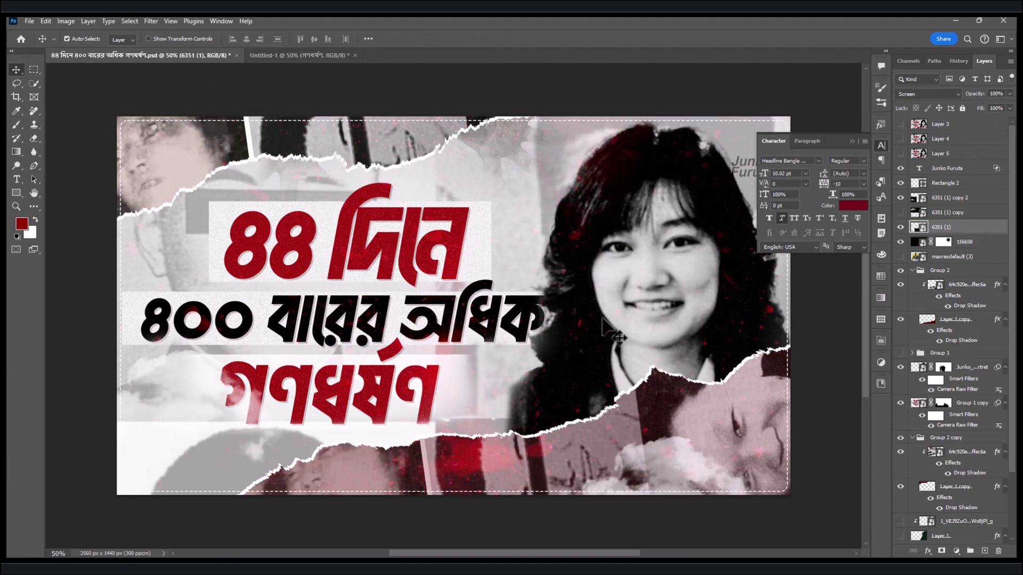
left_click(292, 53)
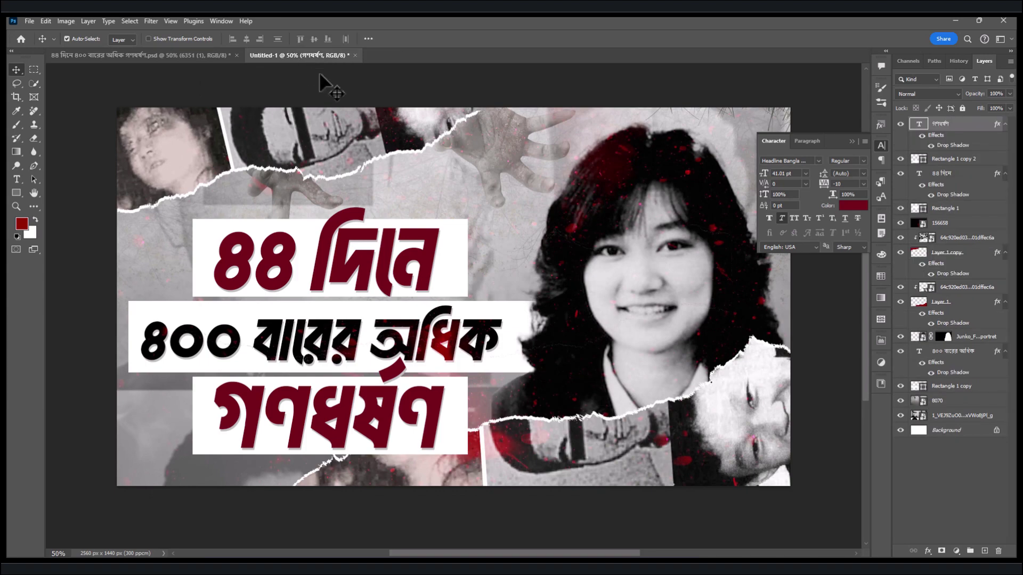
left_click(190, 54)
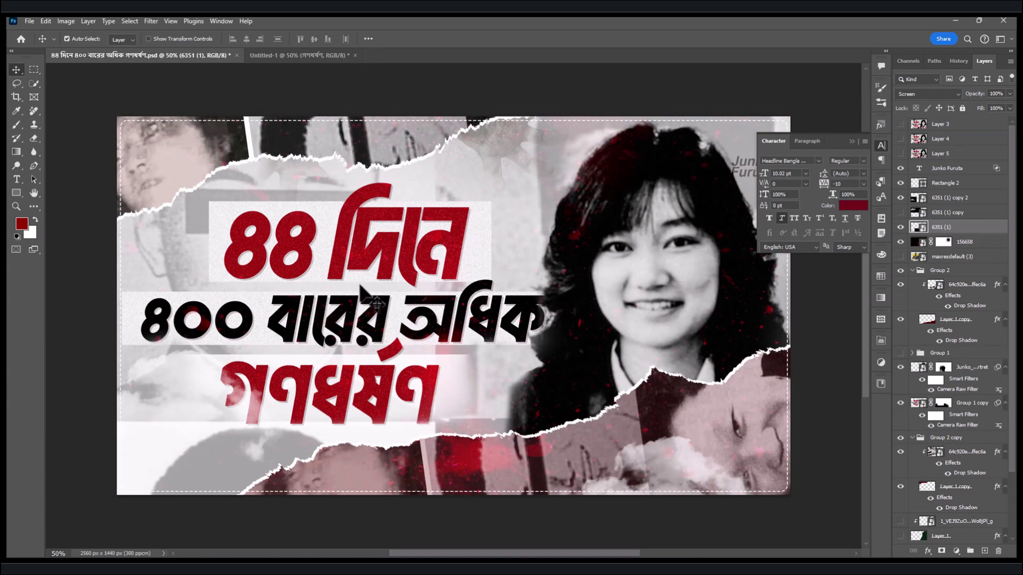
left_click(289, 55)
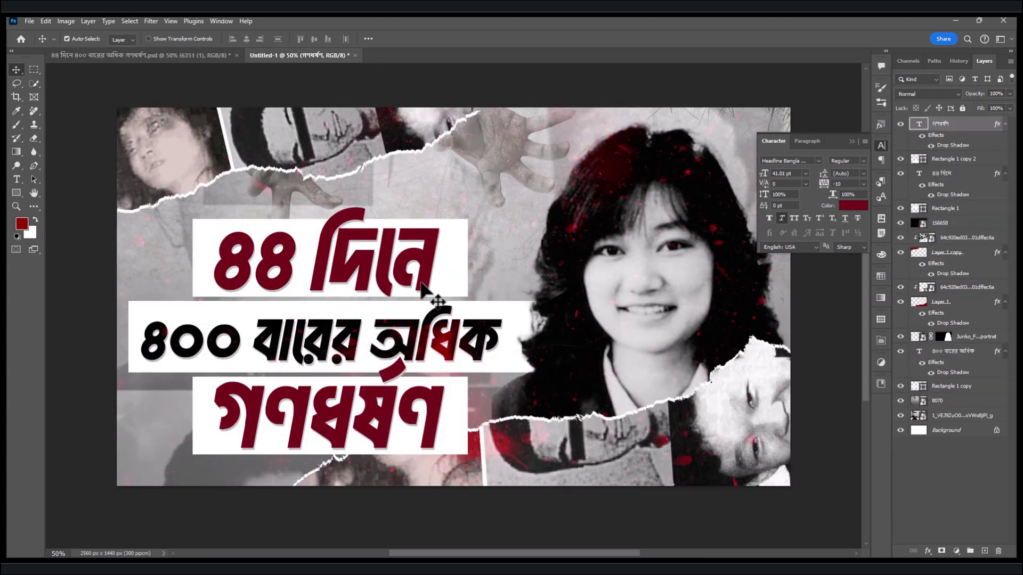
Step: Move the "গণধর্ষণ" and "৪৪ দিনে" text layers with their white rectangles beneath the portrait layer
left_click(967, 210)
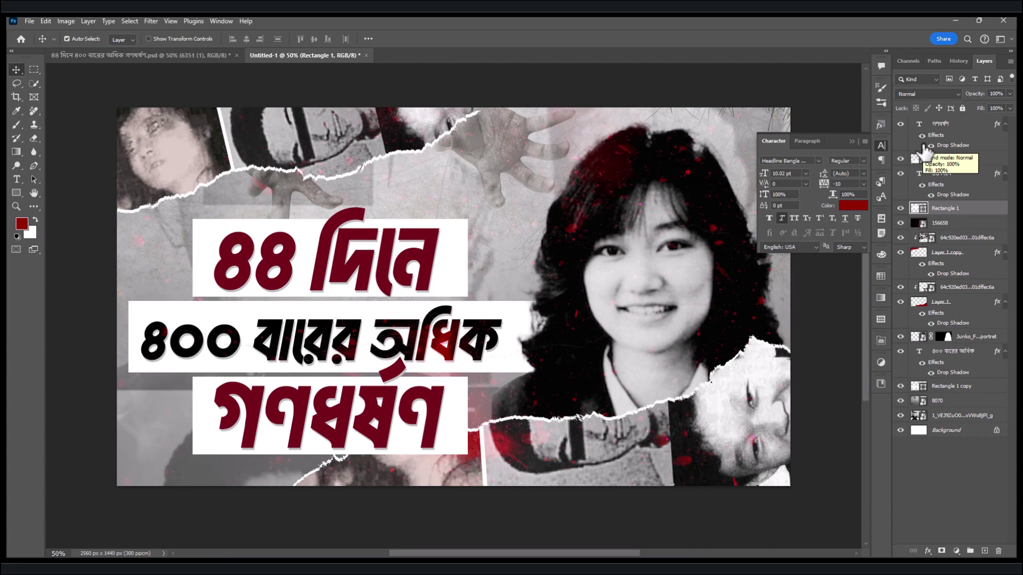
left_click(953, 352)
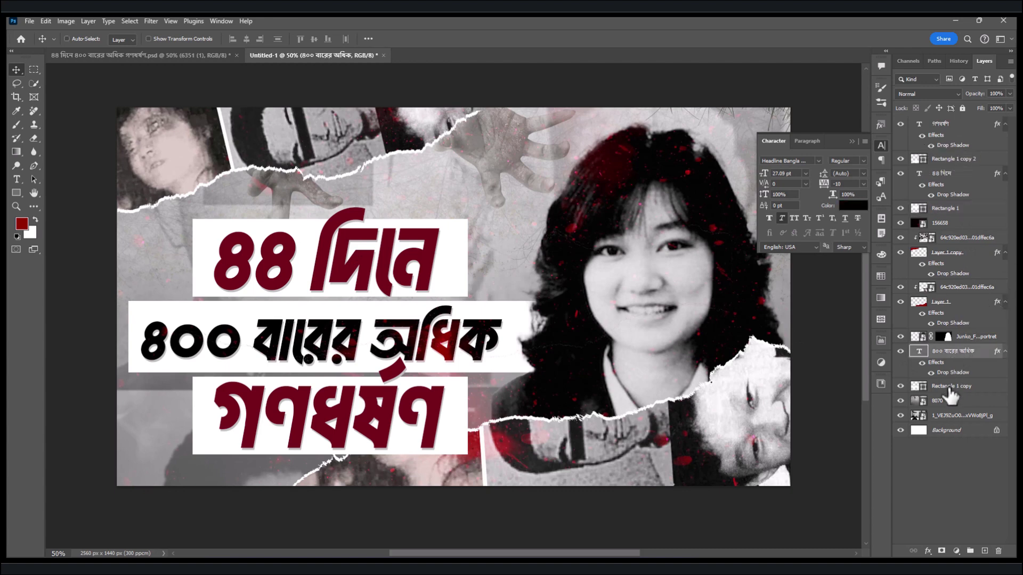
left_click(956, 385, "ctrl")
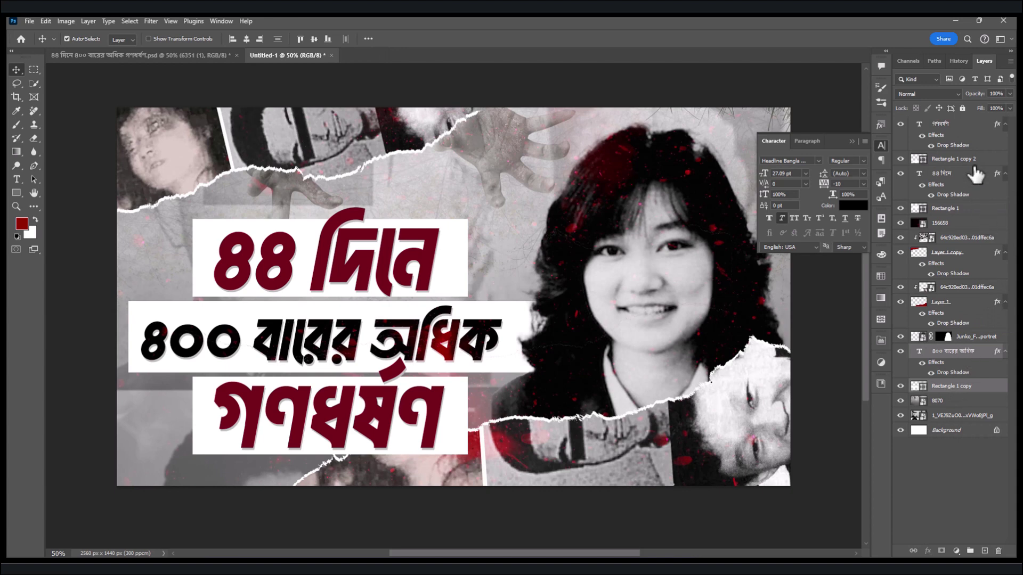
left_click(967, 126)
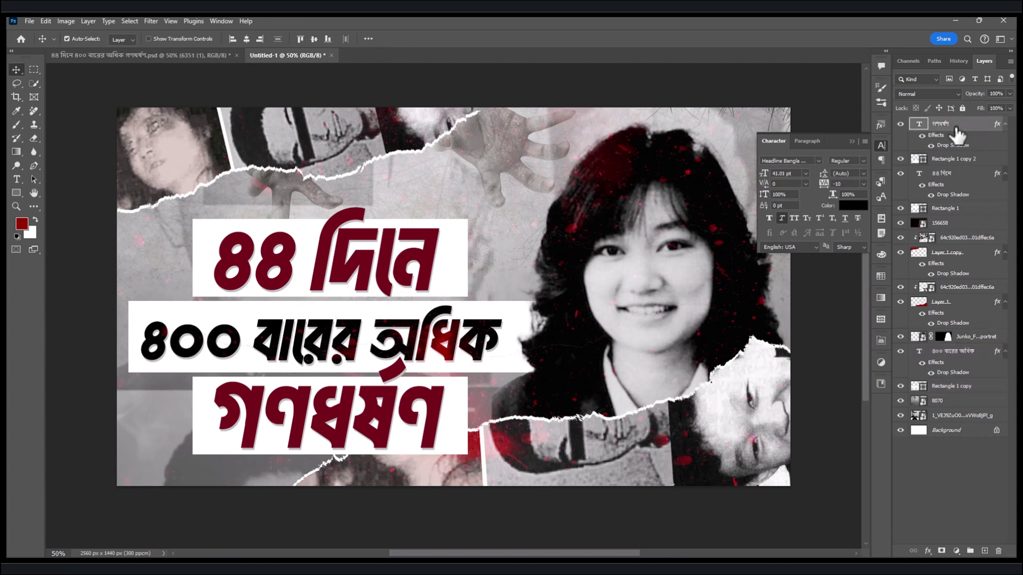
left_click(961, 160, "ctrl")
left_click(952, 211, "shift")
left_click_drag(952, 212, 956, 343)
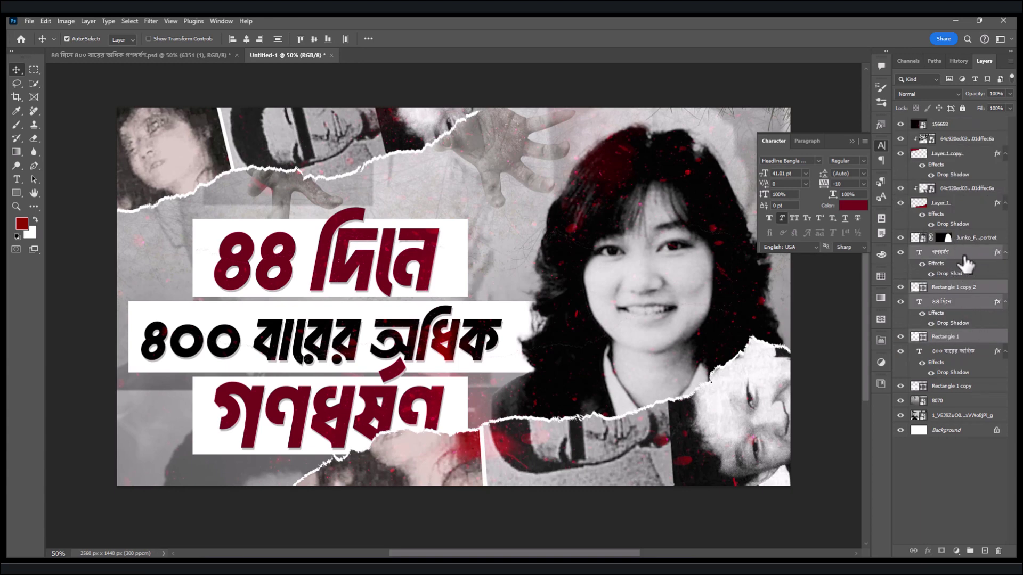
Step: Group all three title text layers together with their white rectangles and check the group by toggling its visibility
left_click(946, 392, "shift")
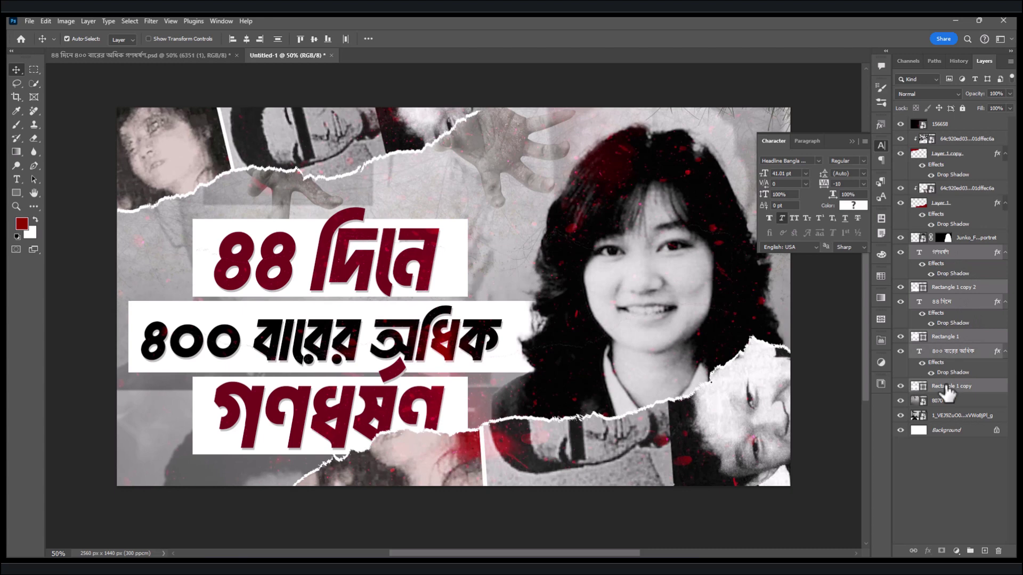
key("ctrl+g")
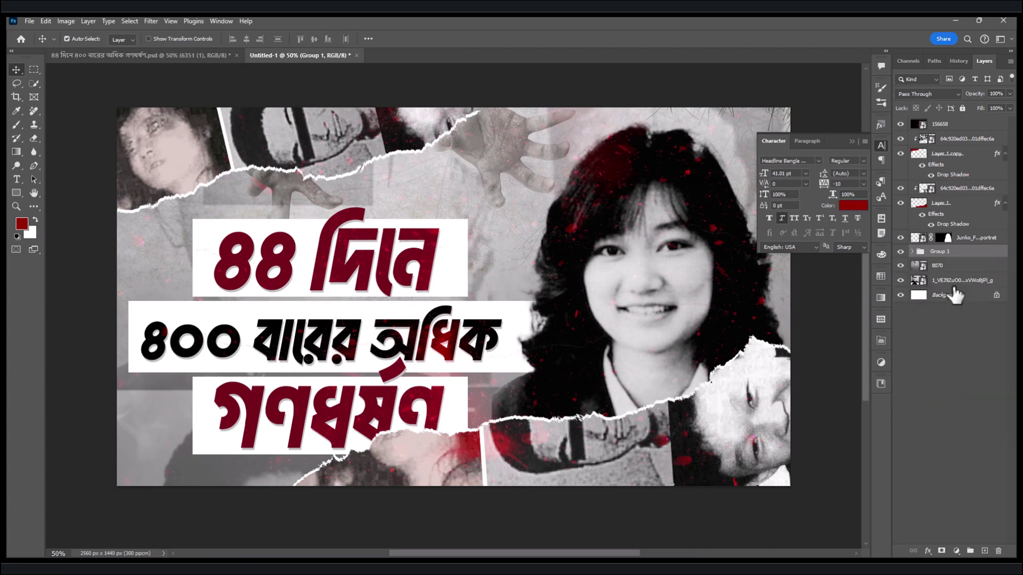
left_click(901, 252)
left_click(900, 252)
Step: Move the title group slightly higher on the canvas and scale it down a little
key("ctrl+t")
left_click_drag(407, 296, 399, 267)
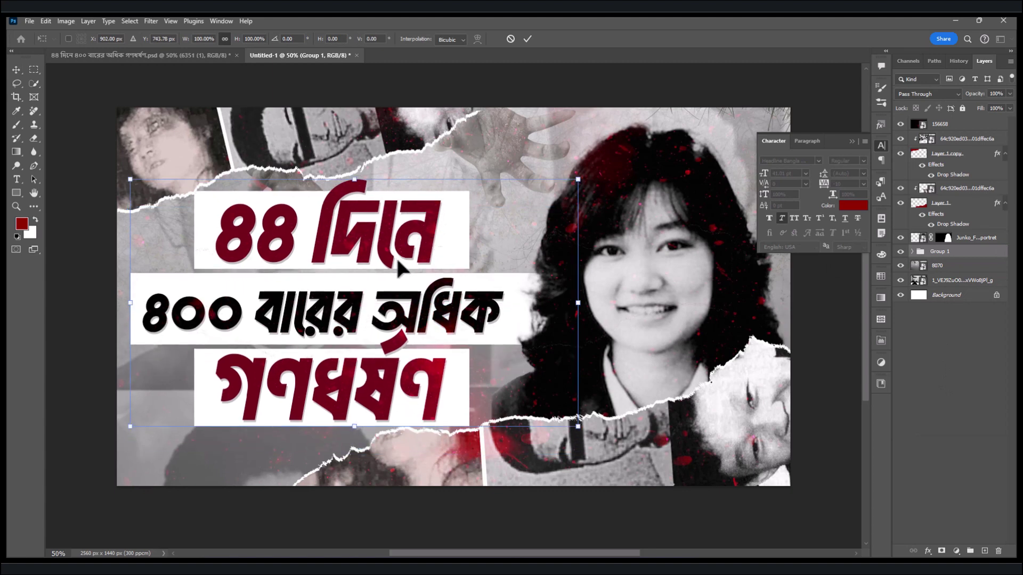
left_click_drag(353, 181, 351, 186)
left_click(526, 38)
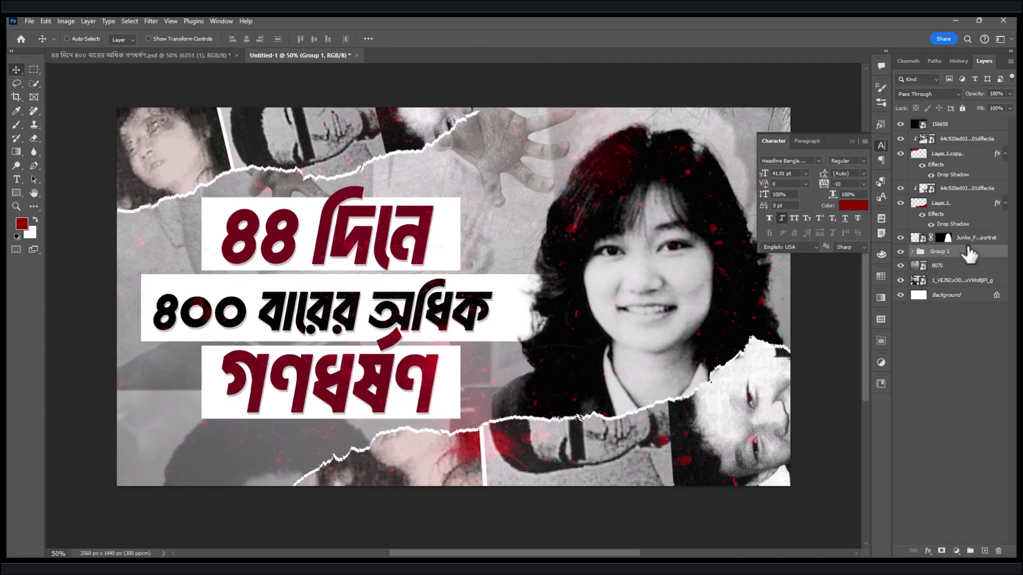
Step: Duplicate the title group and convert the copy to a smart object
key("ctrl+j")
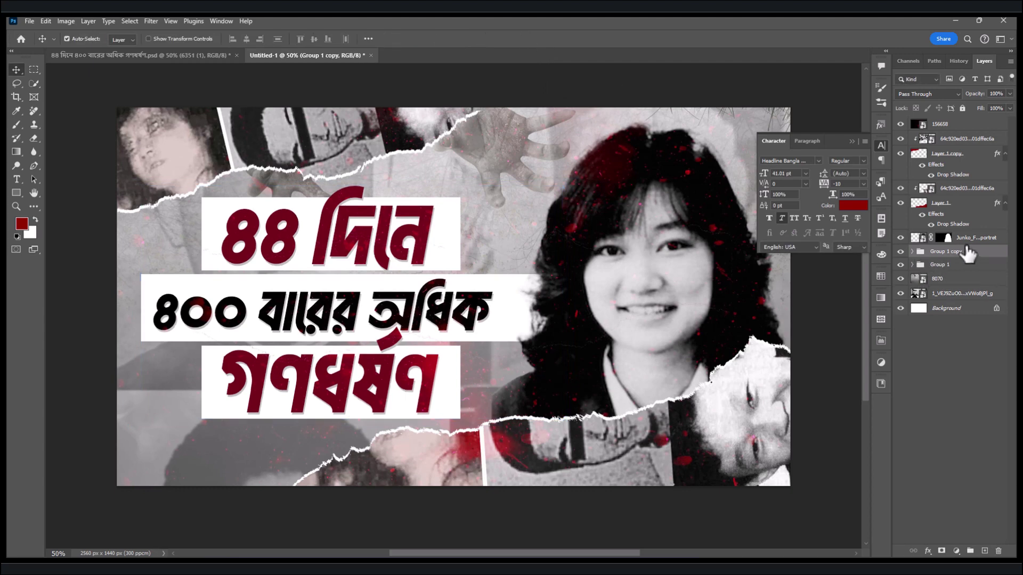
right_click(977, 257)
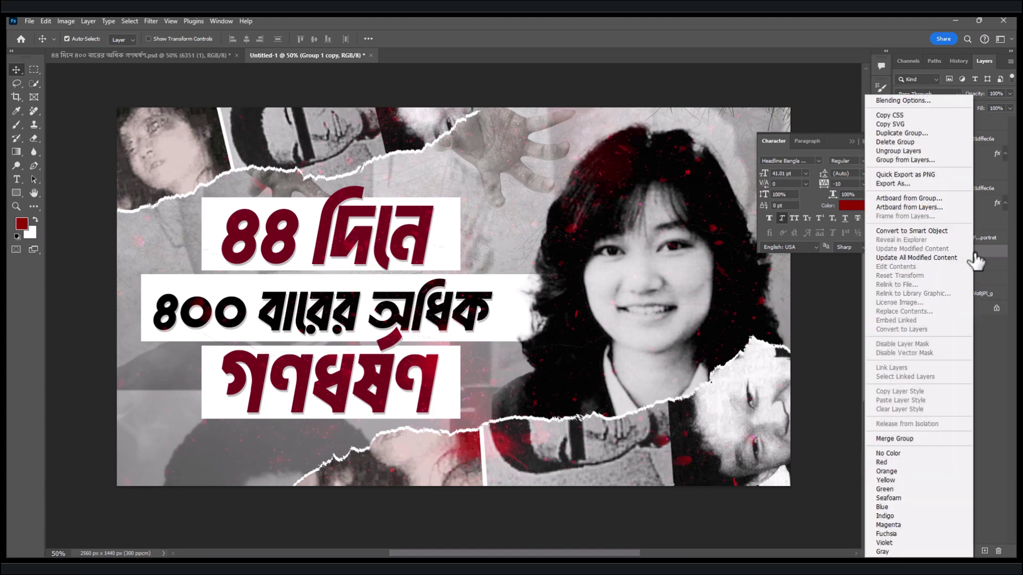
left_click(897, 230)
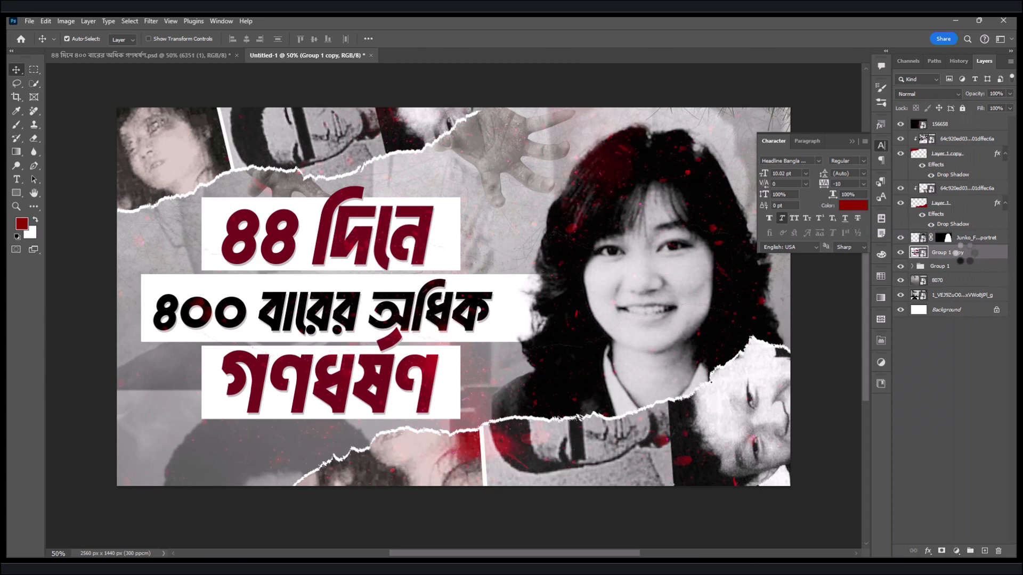
Step: Apply the Camera Raw Filter to the title smart object
left_click(150, 21)
left_click(151, 100)
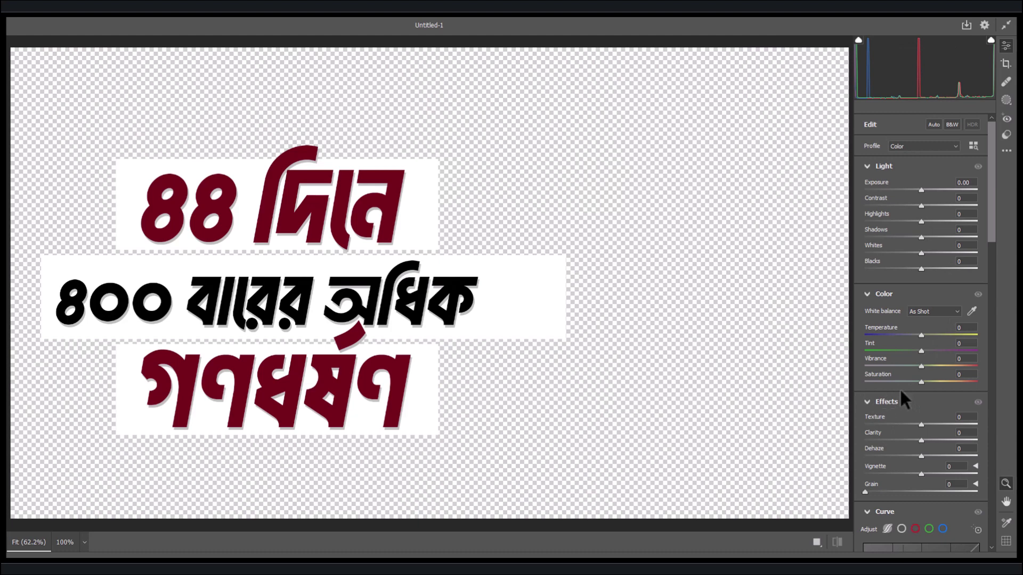
scroll(900, 394, "down", 3)
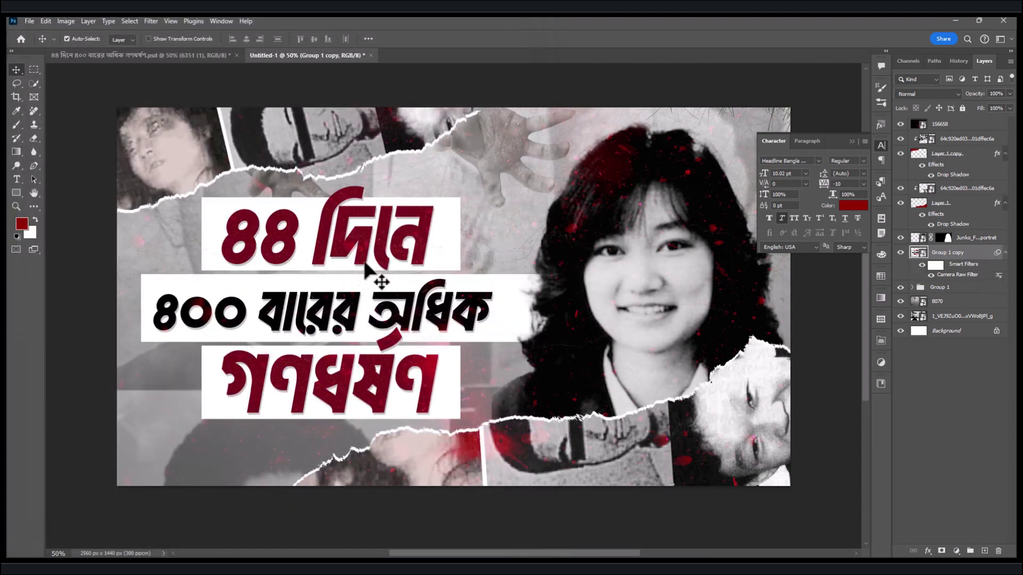
Step: Copy the "Junko Furuta" text from the reference document into the new thumbnail and place it beside the portrait's hair
left_click(152, 56)
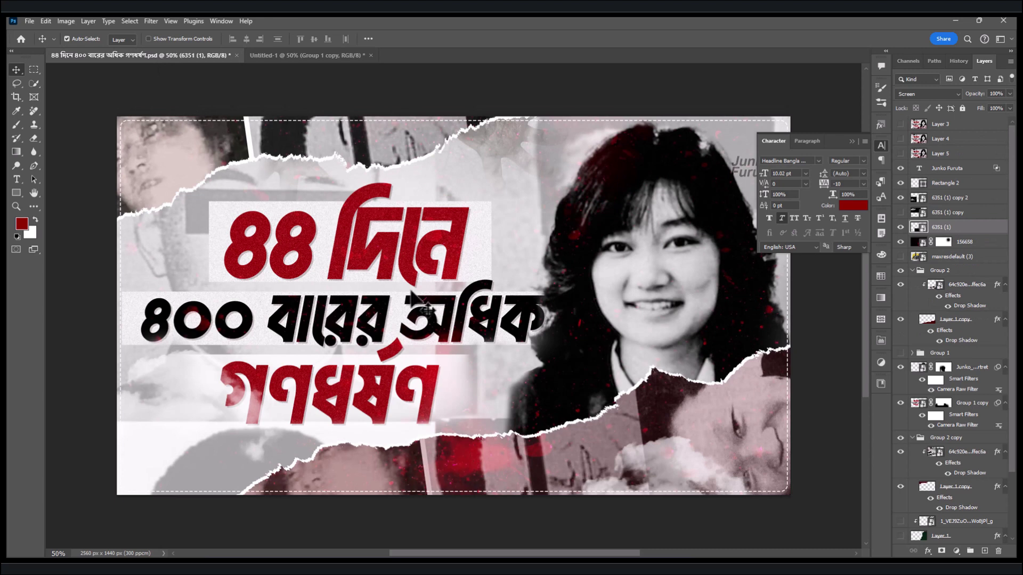
left_click(850, 141)
left_click(748, 164)
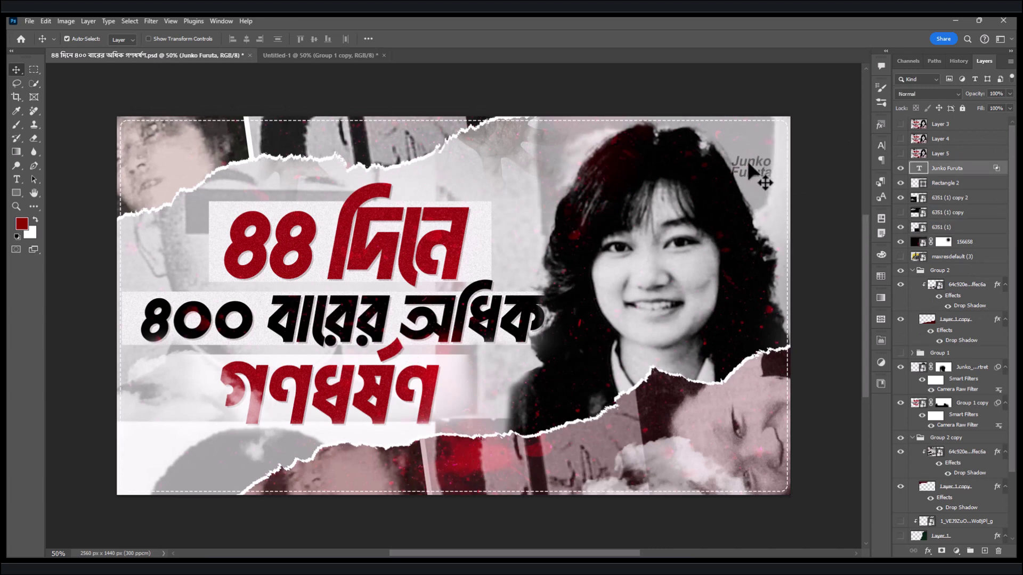
left_click_drag(747, 160, 526, 192)
key("ctrl+t")
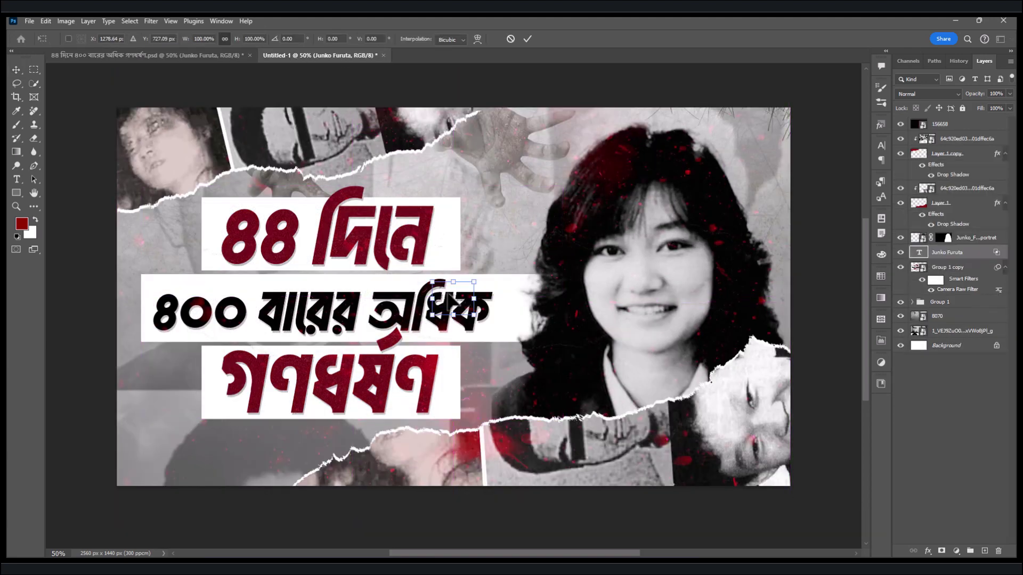
left_click_drag(542, 265, 751, 172)
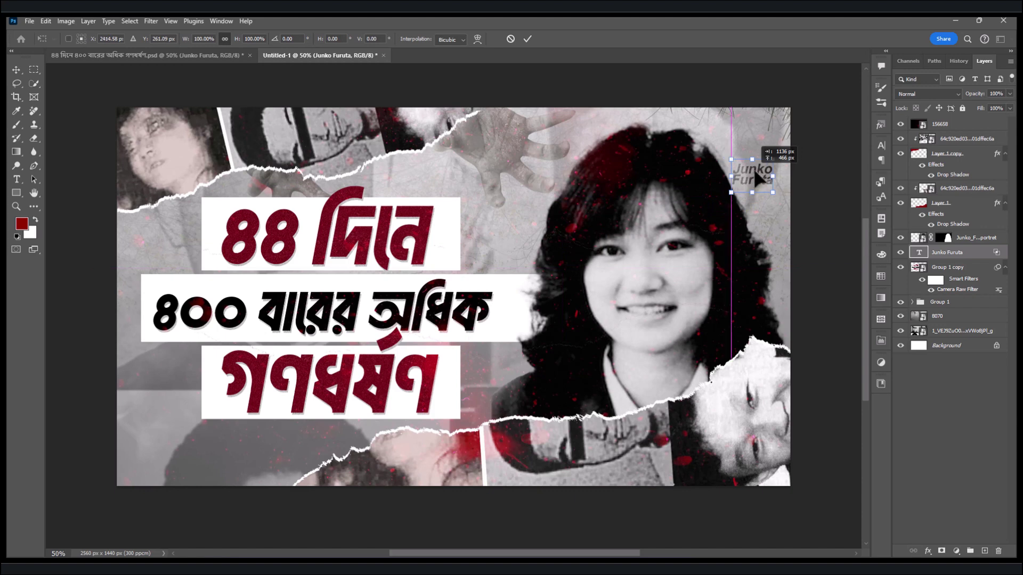
left_click(528, 38)
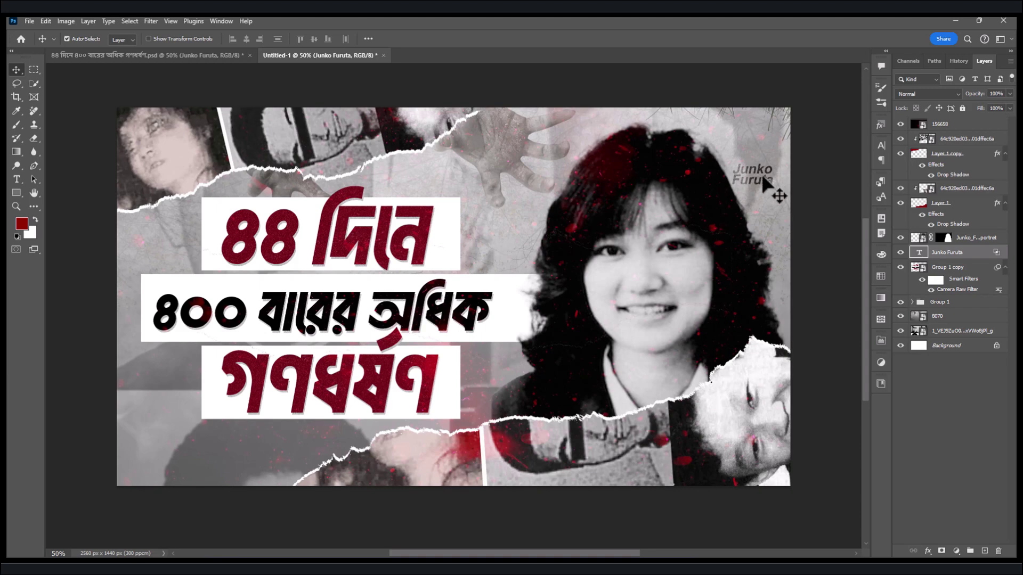
Step: Check the reference document, then enlarge the 8070 layer to about 14.5% scale and shift it down behind the title
left_click(214, 56)
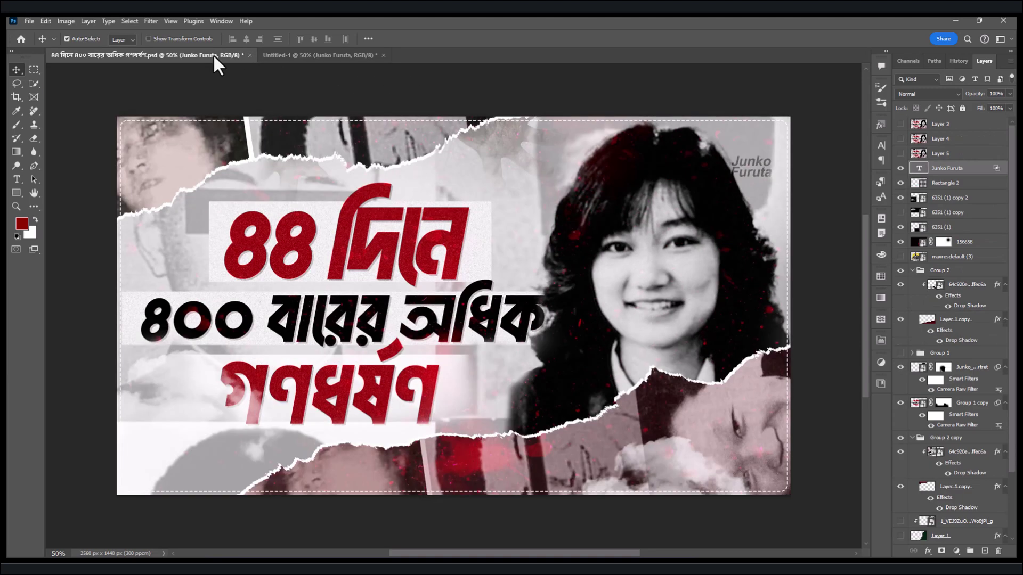
left_click_drag(314, 68, 746, 122)
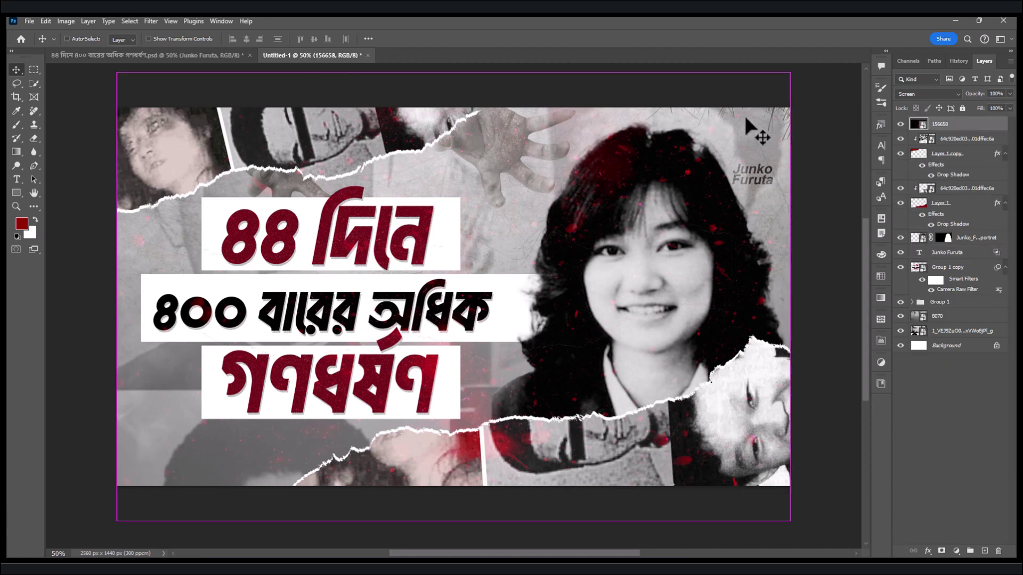
left_click(961, 320)
key("ctrl+t")
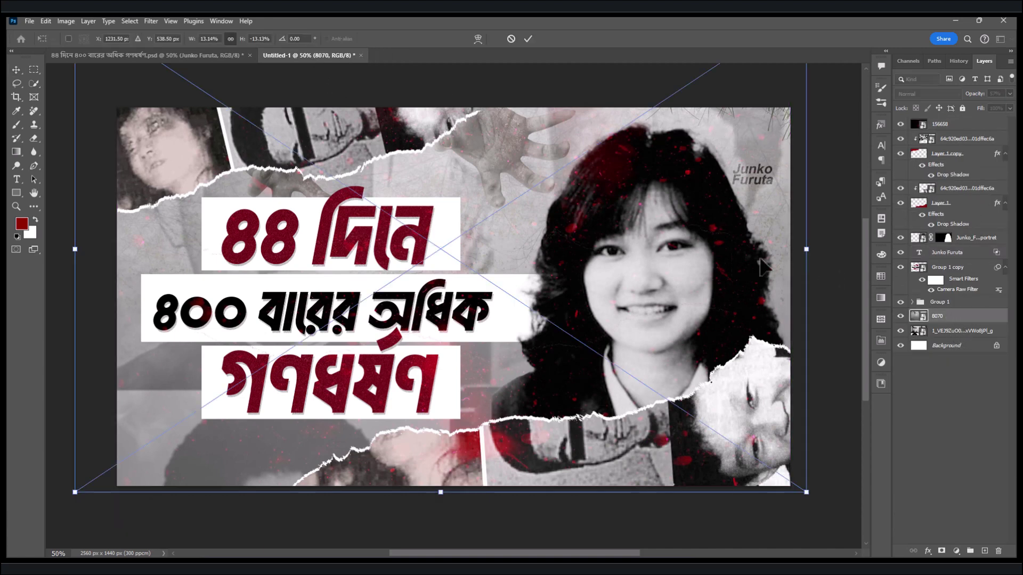
left_click_drag(806, 244, 847, 238)
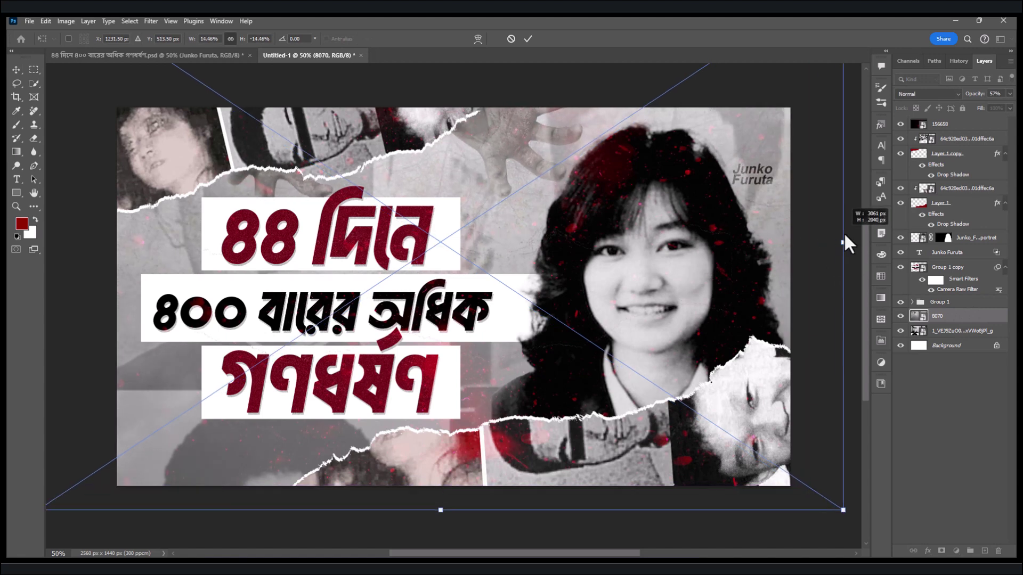
left_click_drag(584, 264, 590, 289)
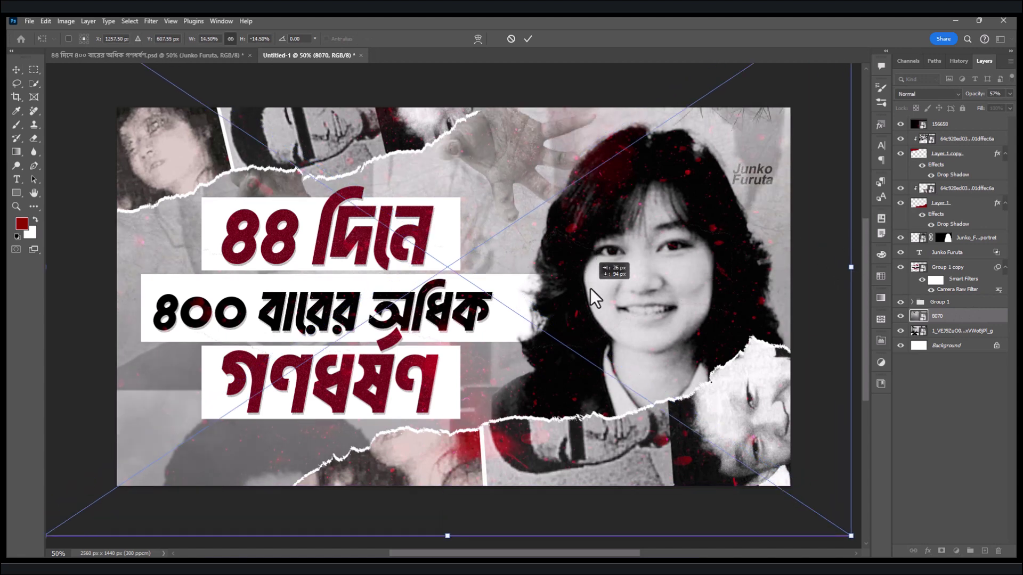
left_click(529, 39)
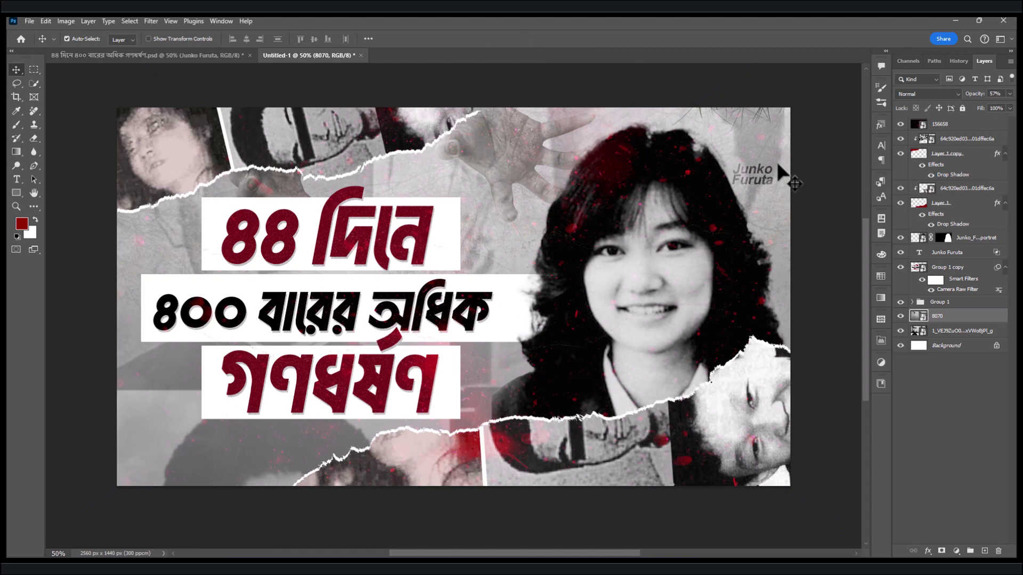
Step: Add a layer mask to the 8070 layer and fade its upper-right and lower areas with a 2100 px soft round black brush
left_click(941, 551)
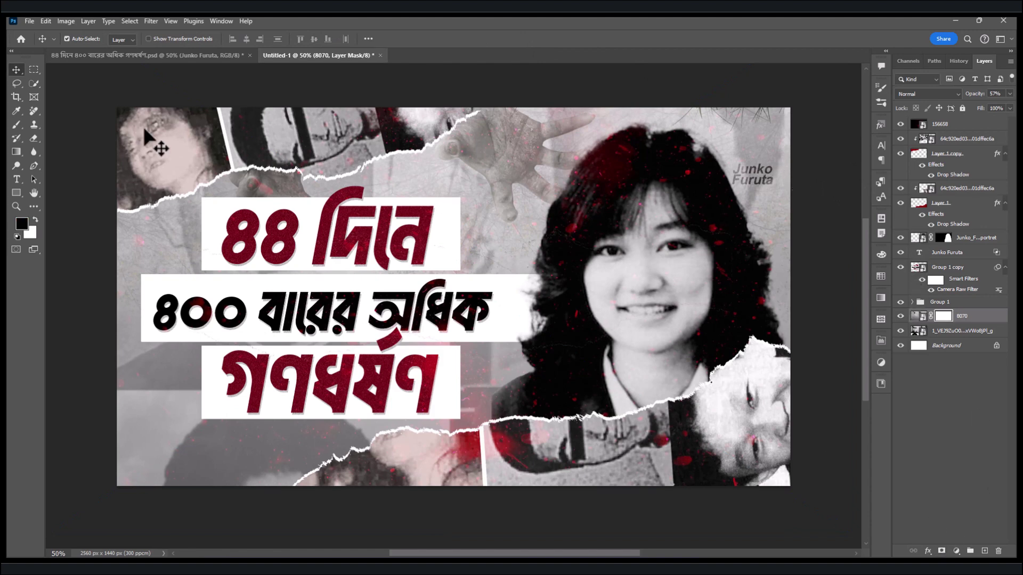
key("b")
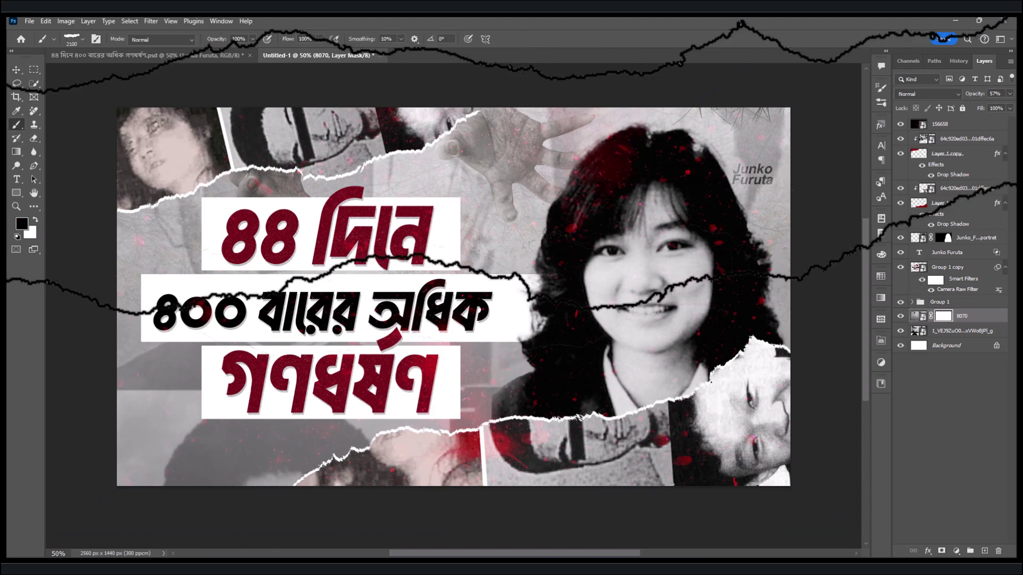
left_click(80, 40)
left_click(27, 136)
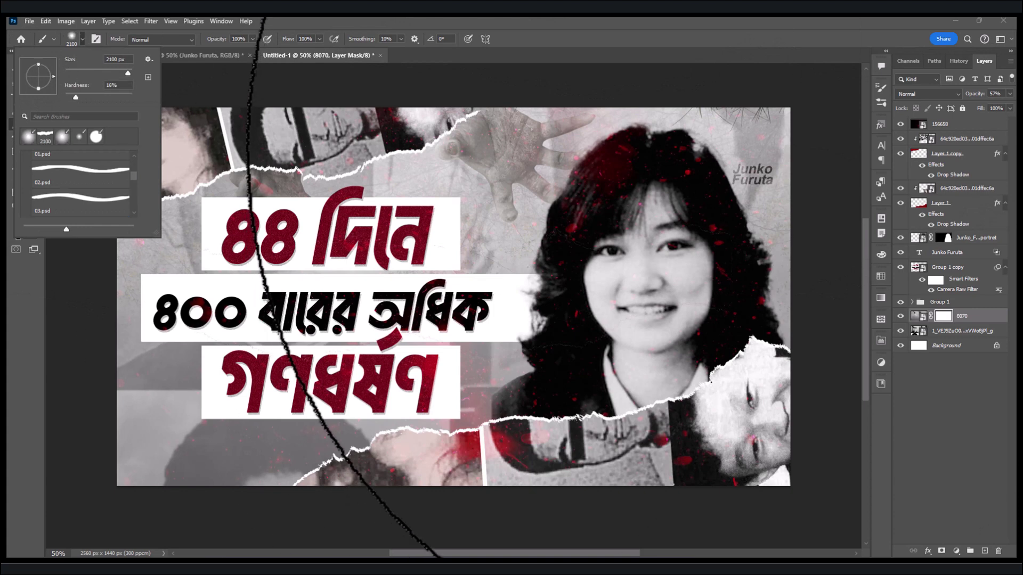
key("Return")
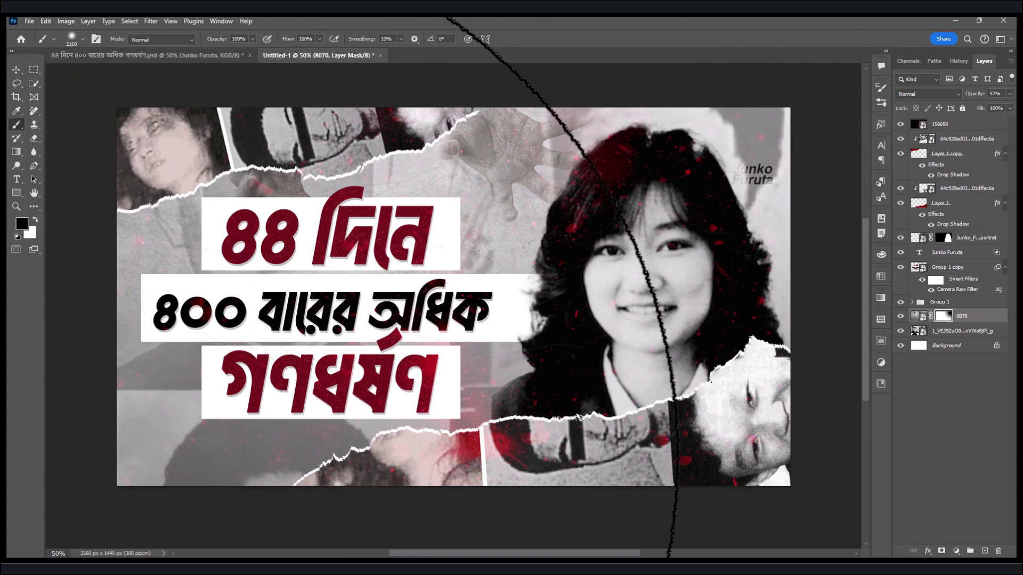
left_click(121, 473)
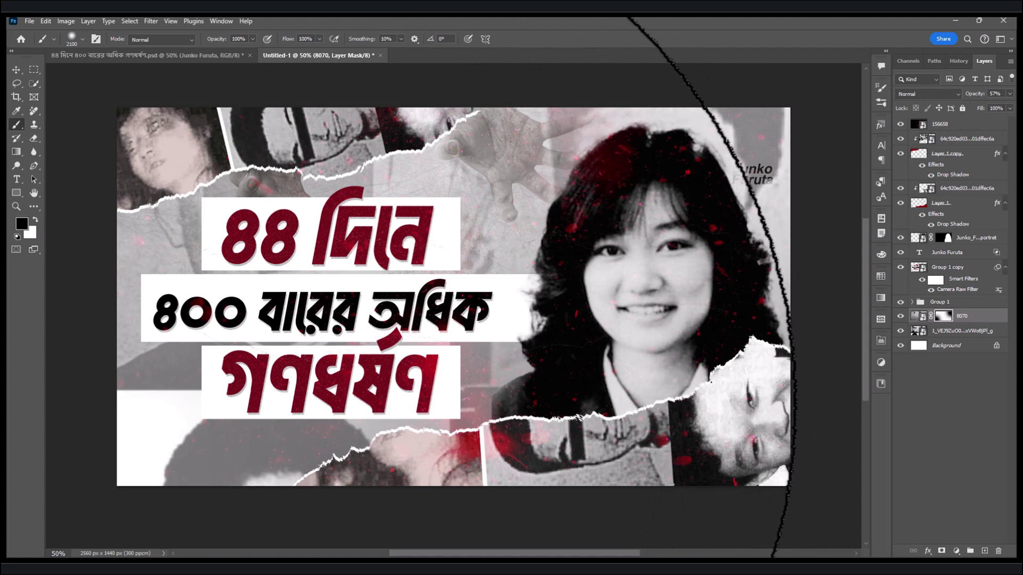
left_click(275, 417)
scroll(431, 383, "down", 1)
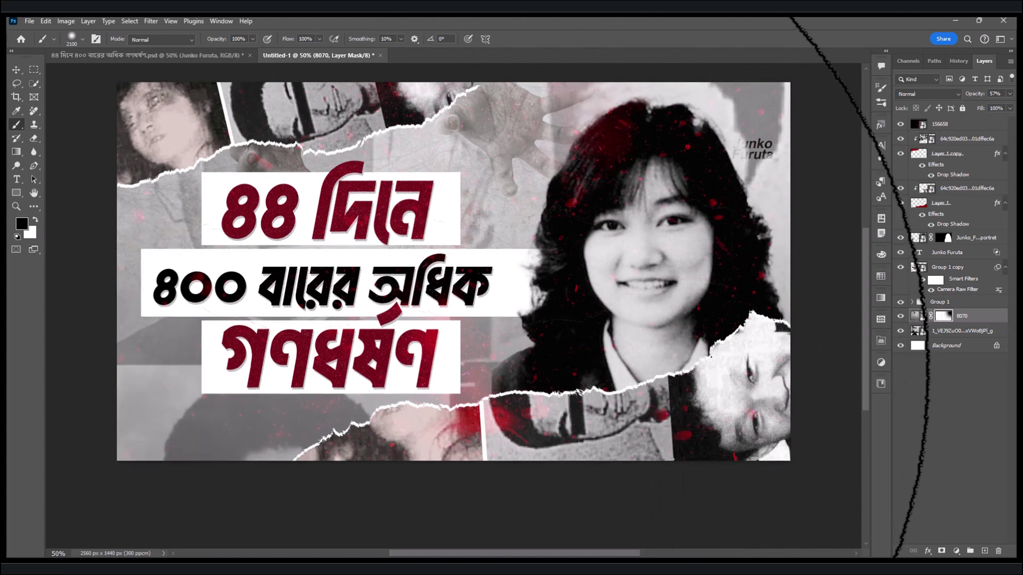
scroll(373, 384, "down", 1)
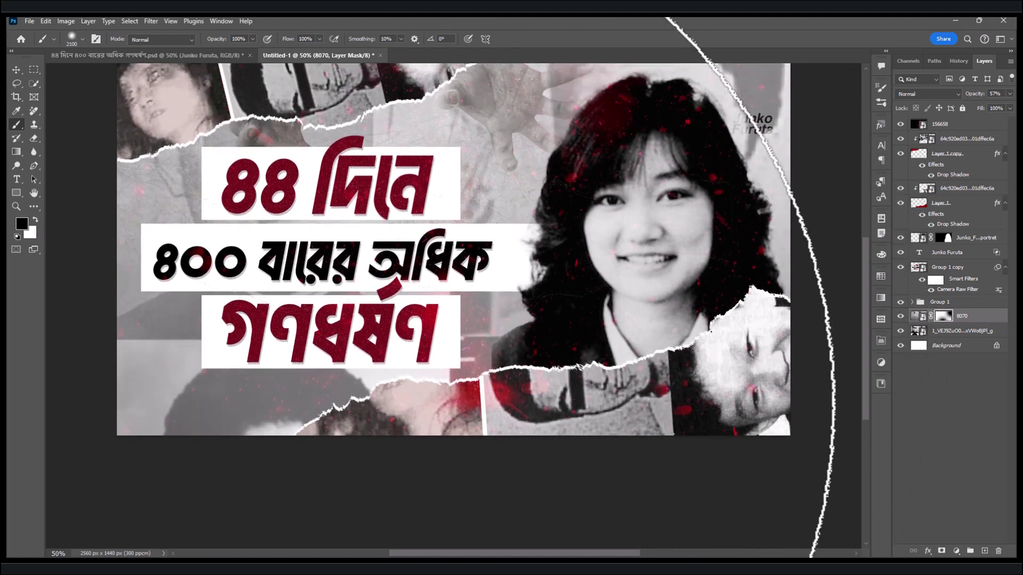
scroll(554, 373, "up", 1)
left_click(16, 69)
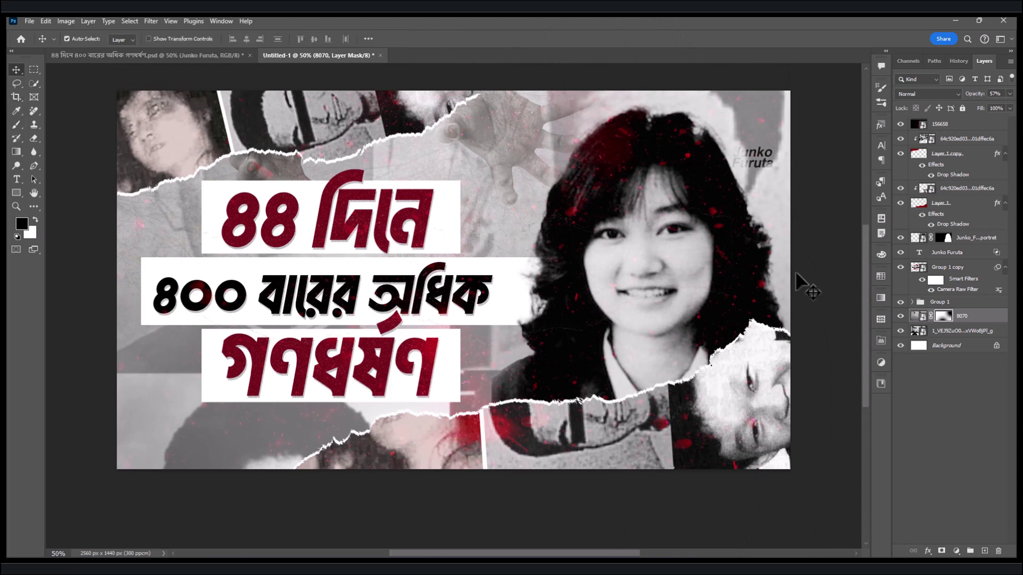
Step: Draw a white rectangle about 2534 × 1416 px over nearly the whole canvas, above the 156658 layer
left_click(952, 127)
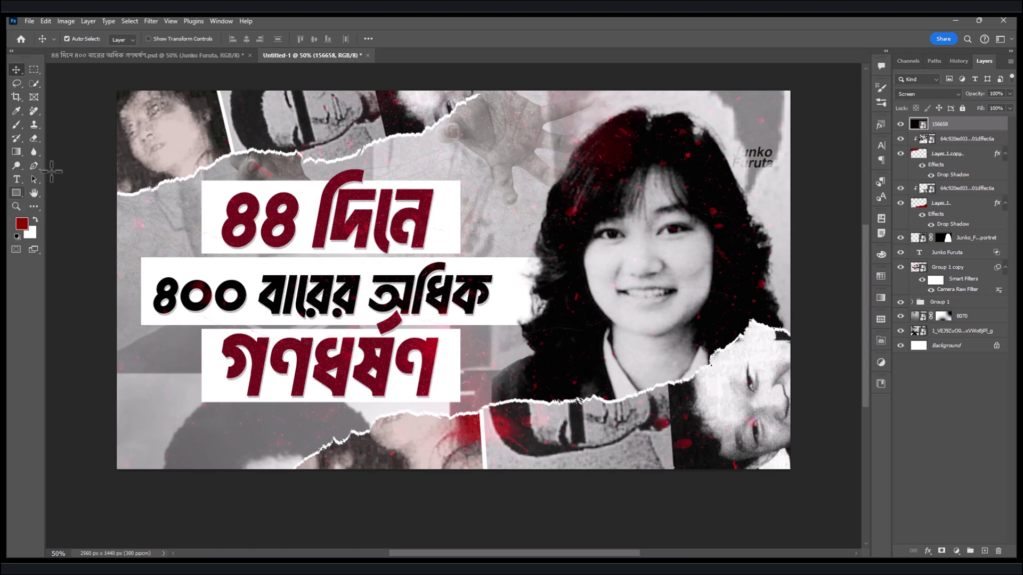
key("u")
left_click_drag(119, 93, 786, 465)
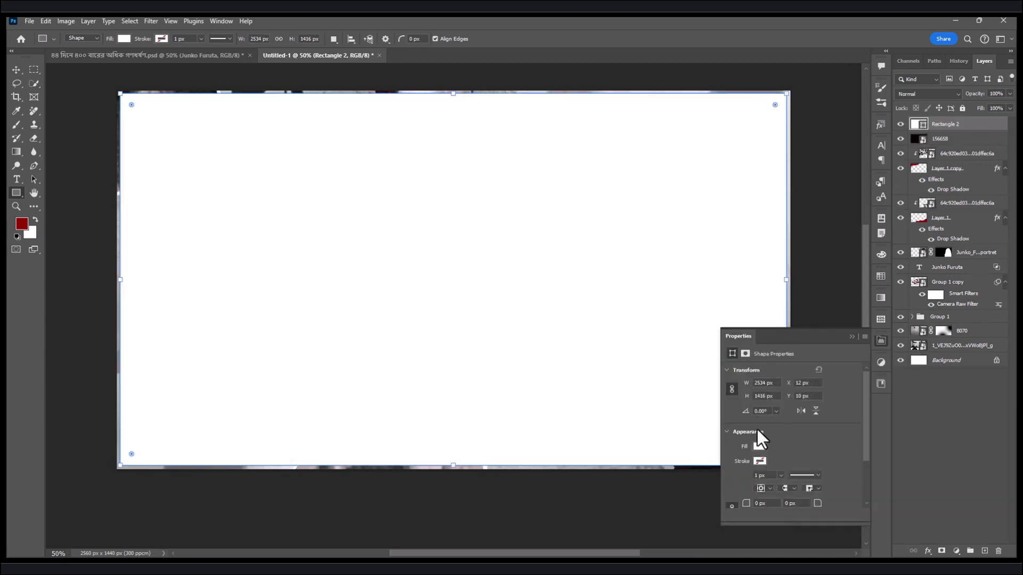
Step: Remove the large rectangle's fill and give it a white stroke
left_click(755, 443)
left_click(732, 376)
left_click(801, 357)
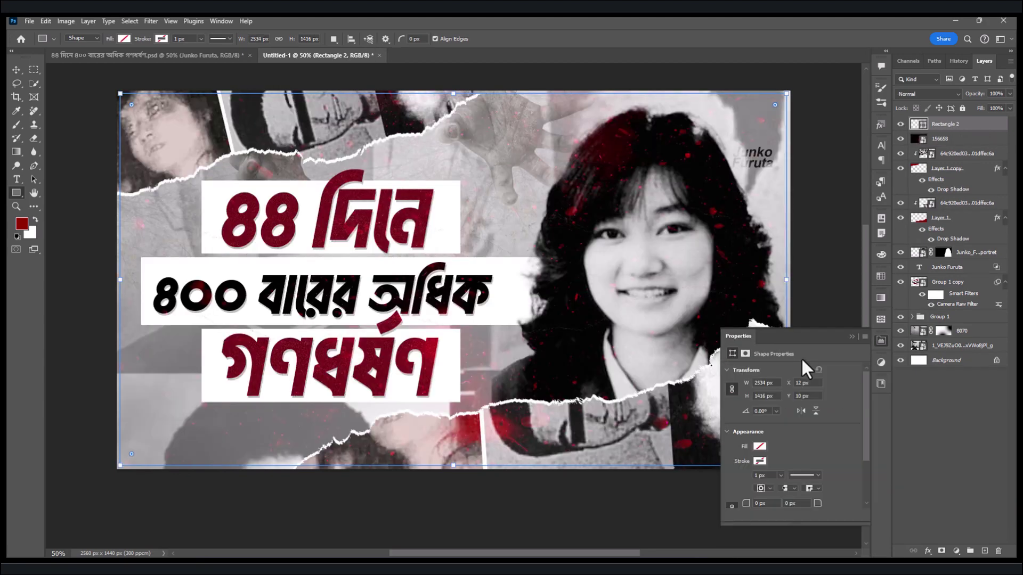
left_click(759, 461)
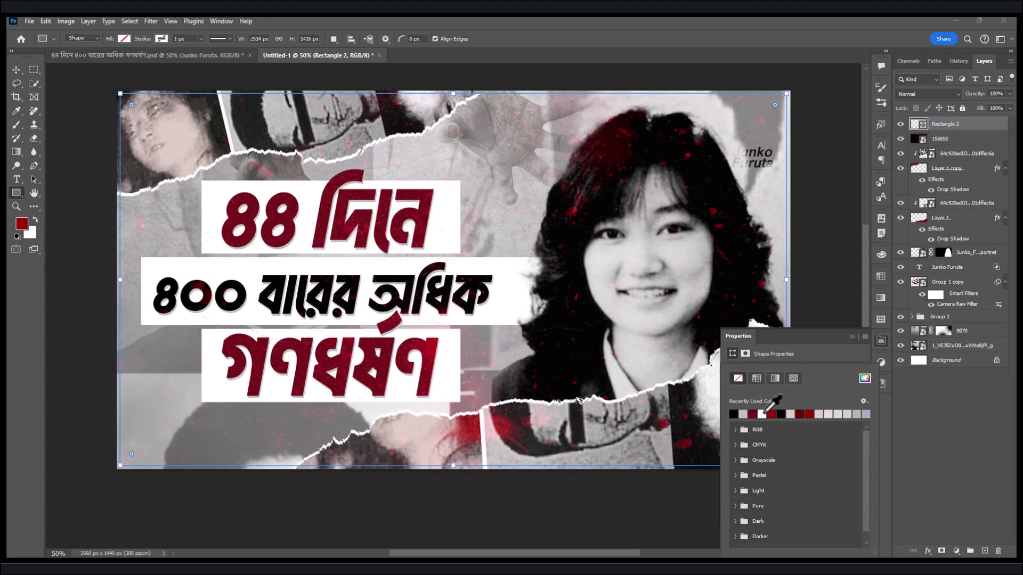
left_click(762, 414)
left_click(817, 357)
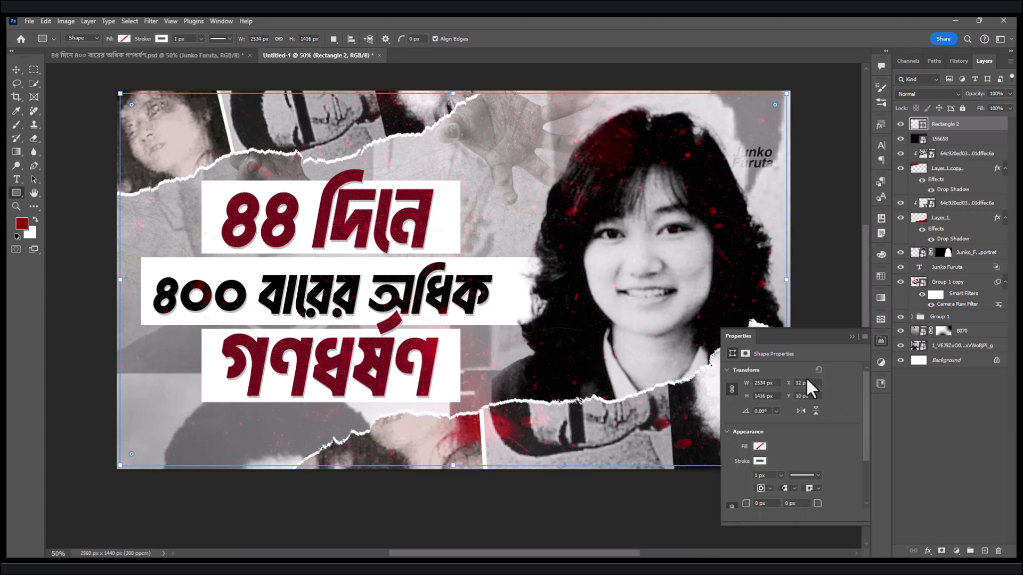
Step: Make the rectangle's stroke a 3 px dashed line and round its corners to 44 px
left_click_drag(764, 476, 735, 475)
left_click(809, 475)
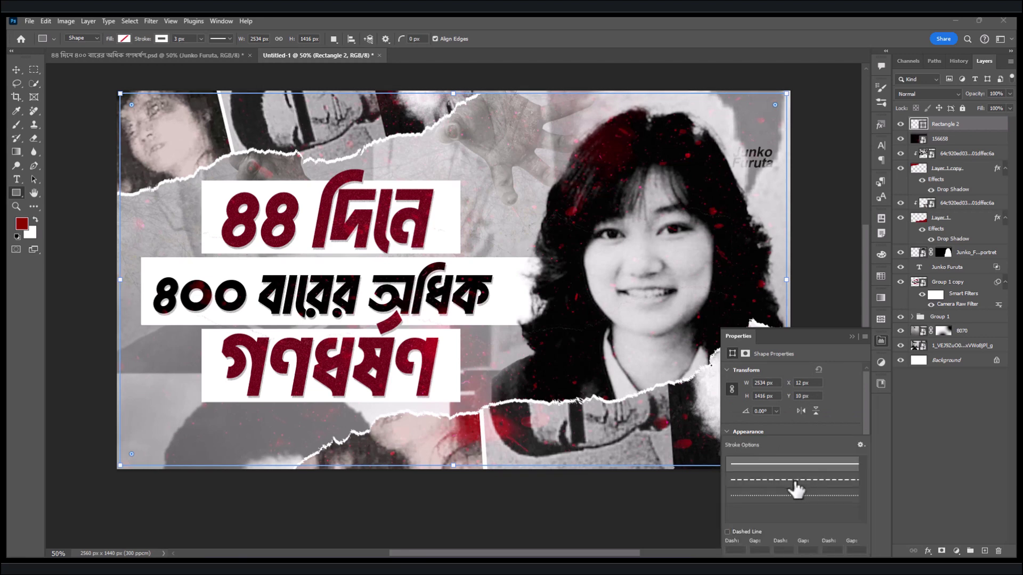
left_click(794, 481)
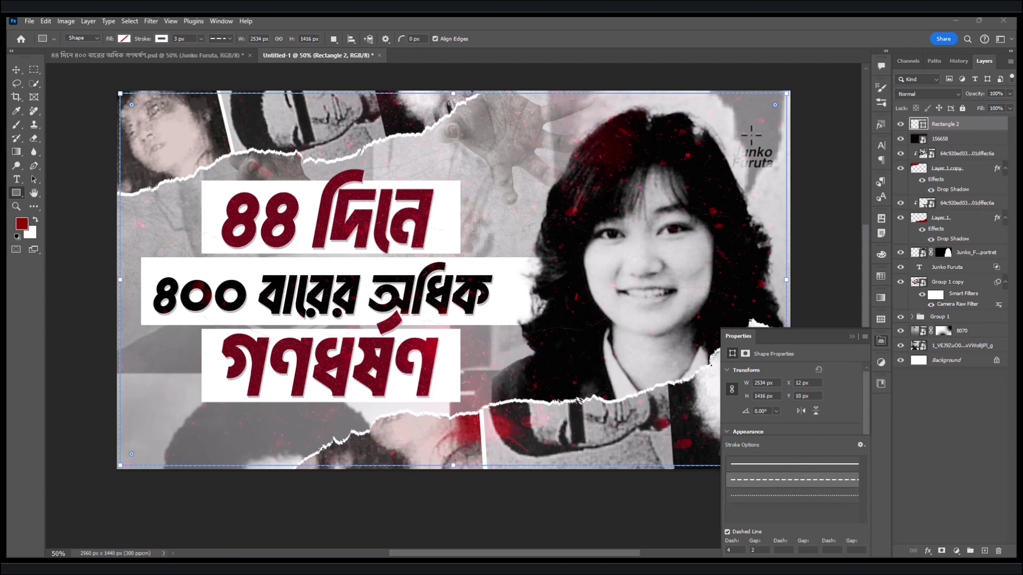
left_click_drag(775, 105, 778, 105)
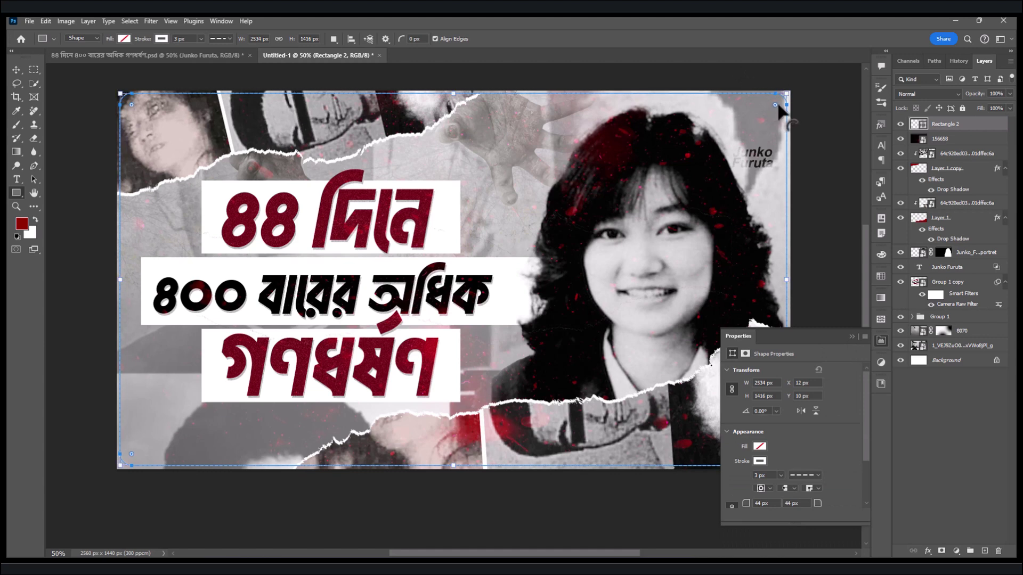
left_click(13, 71)
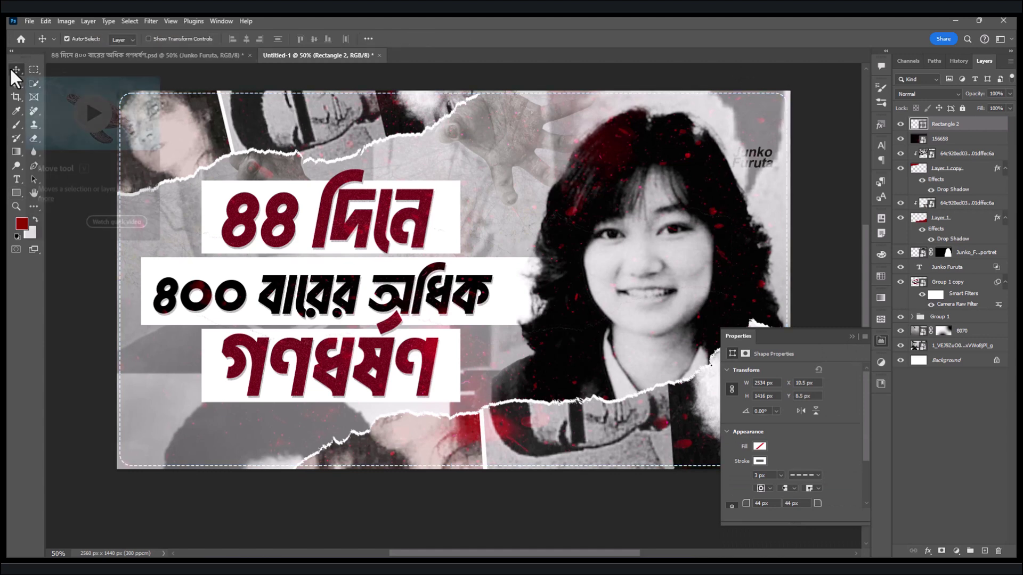
left_click(851, 338)
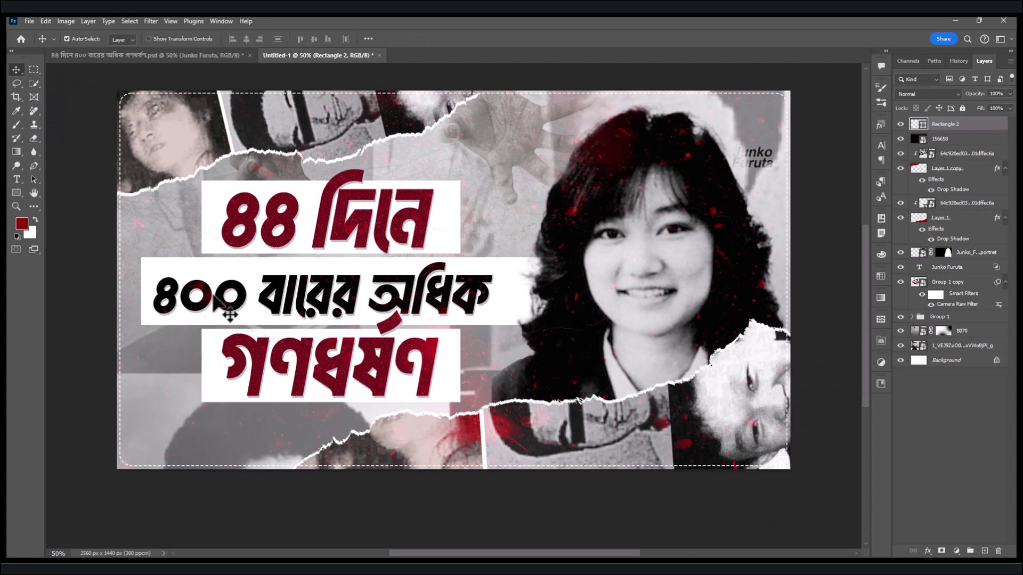
Step: Select all layers and stamp the visible artwork into one new merged layer on top of the stack
left_click(951, 370)
key("ctrl")
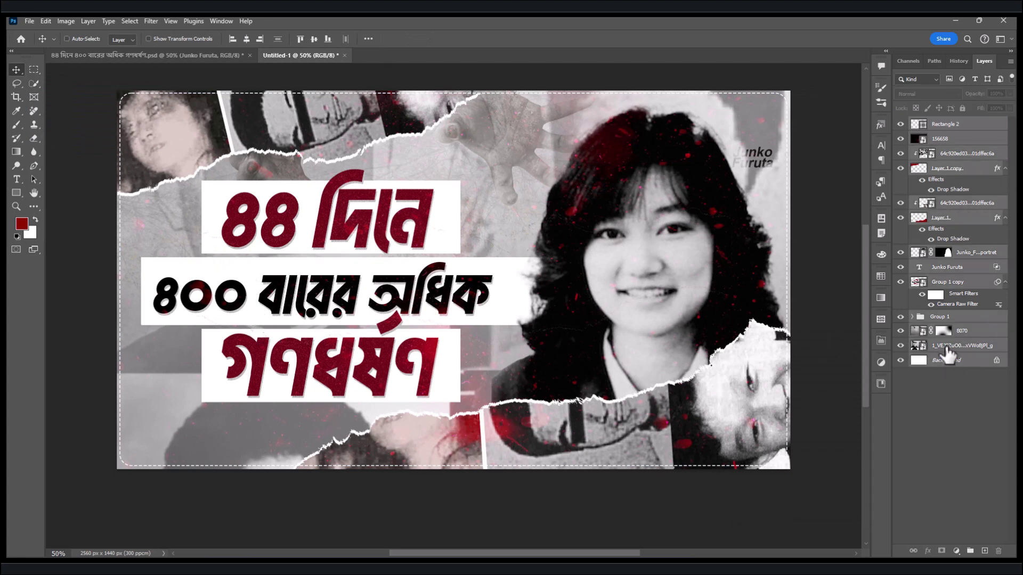
key("ctrl+shift+alt+e")
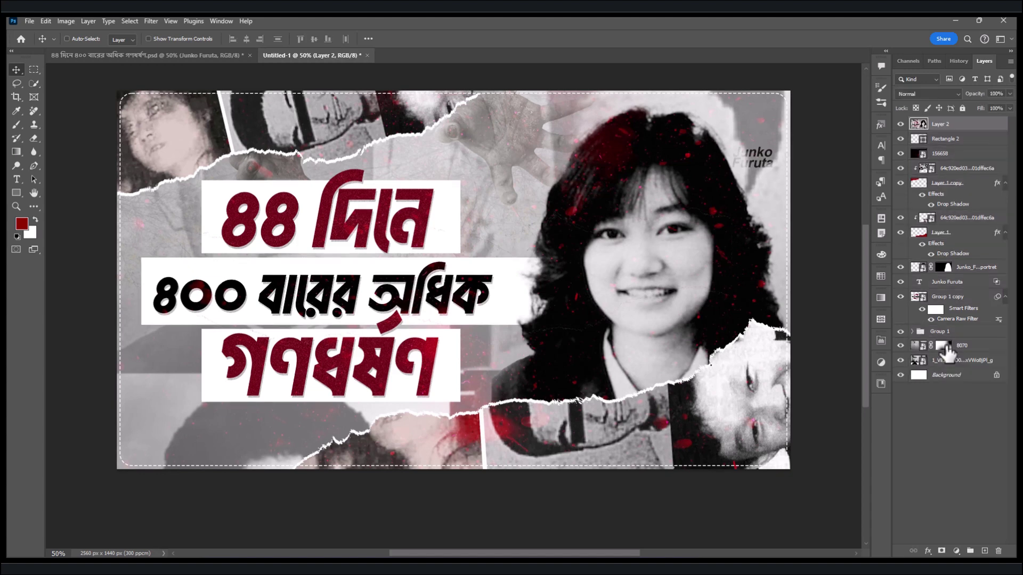
Step: Start a Camera Raw filter on the merged layer with Exposure +0.20, Contrast +4, Clarity +12 and Dehaze +14
left_click(149, 21)
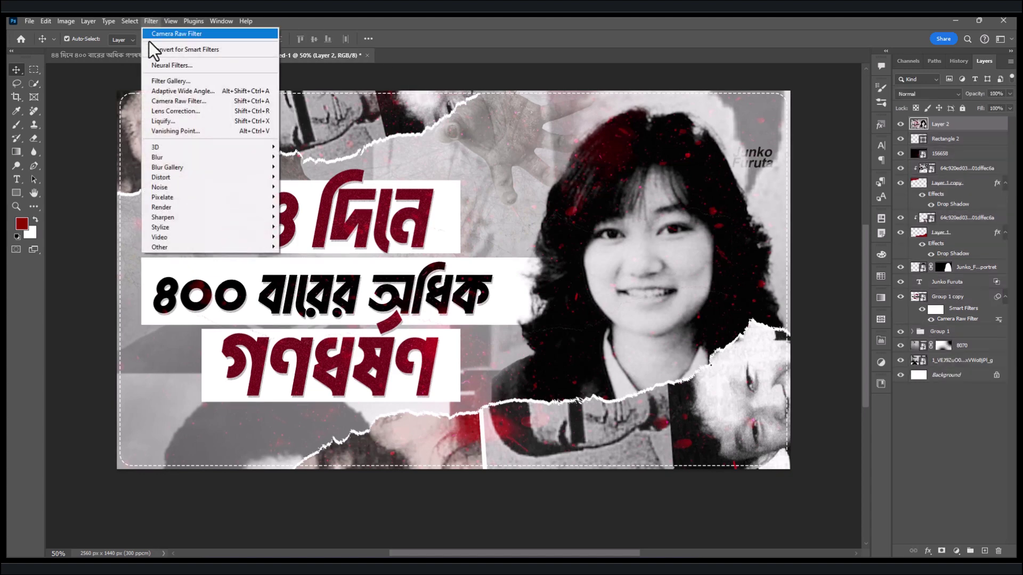
left_click(168, 103)
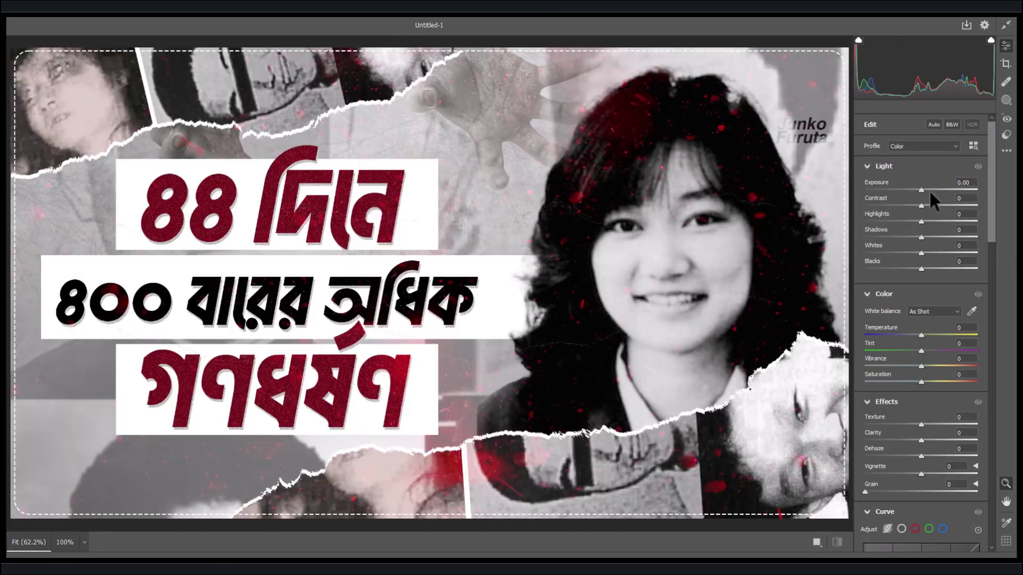
left_click_drag(921, 187, 923, 205)
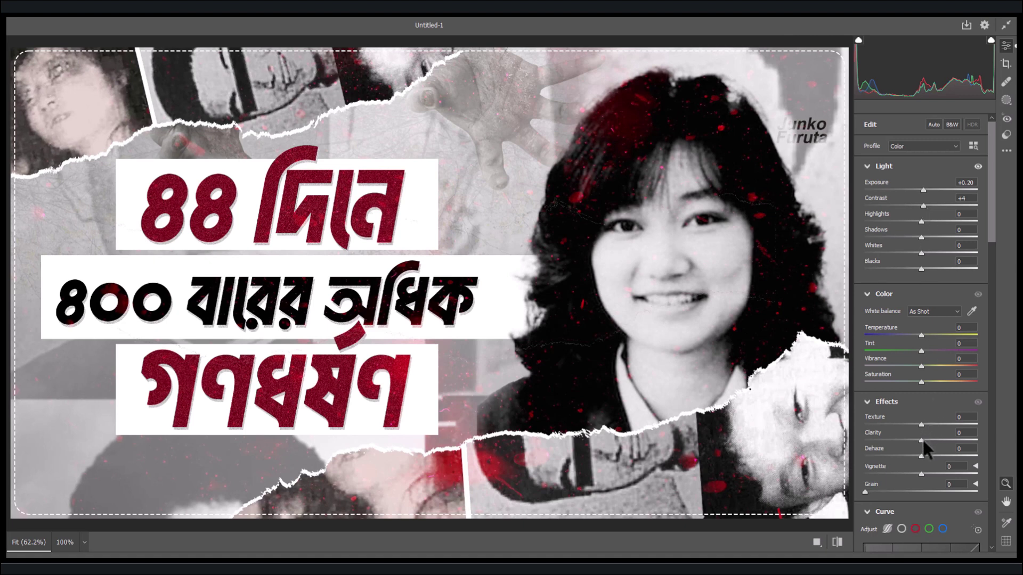
left_click_drag(922, 440, 928, 454)
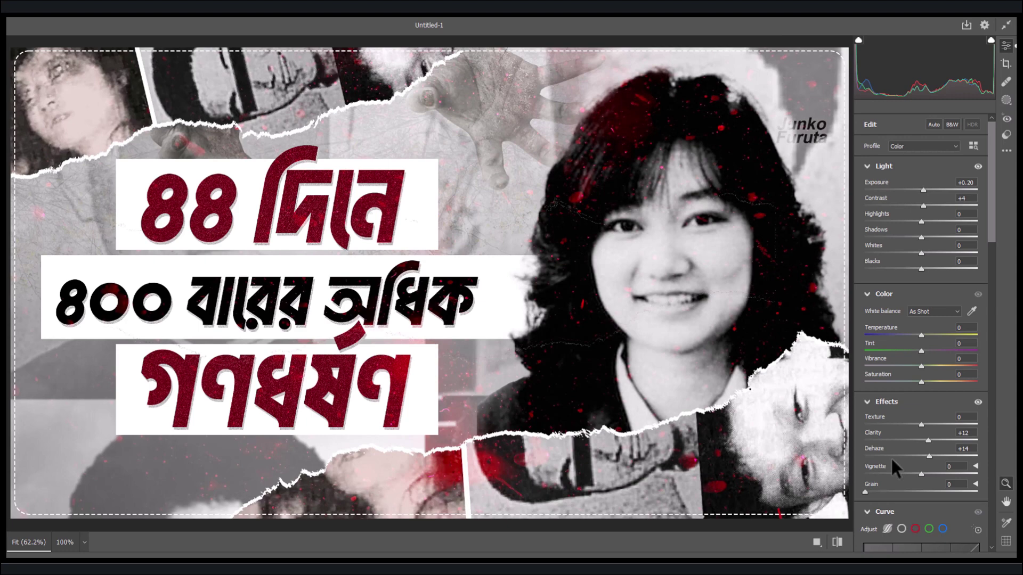
Step: Set the Camera Raw Noise Reduction to 21
scroll(892, 461, "down", 10)
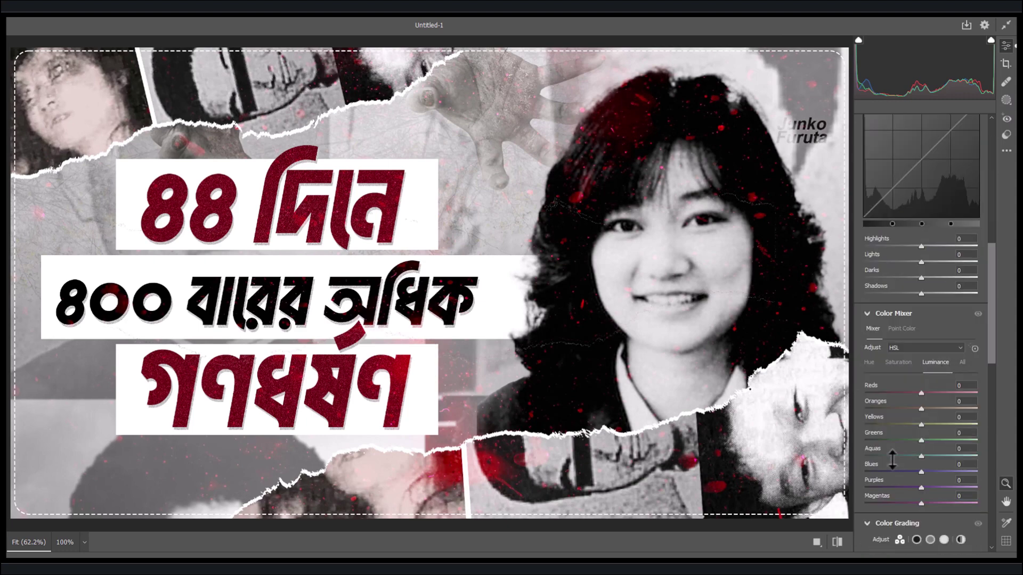
scroll(892, 460, "down", 4)
scroll(892, 462, "down", 6)
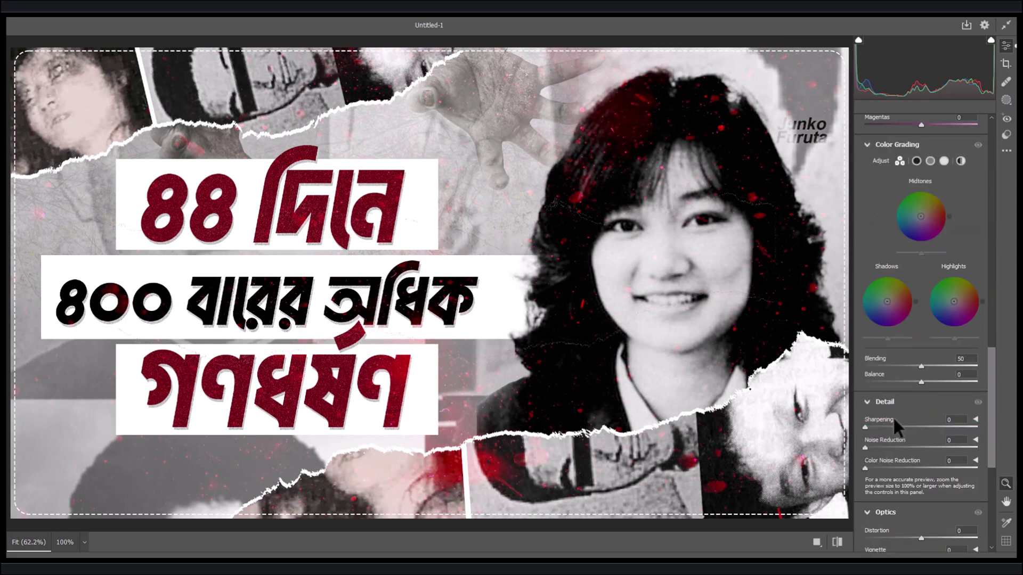
left_click(887, 447)
scroll(901, 437, "down", 3)
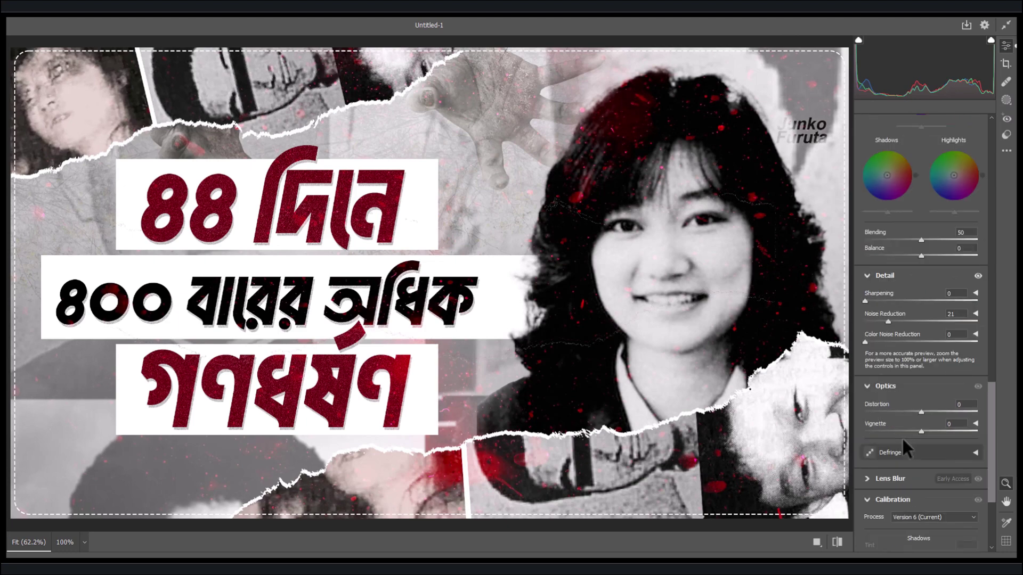
Step: Raise the Reds luminance to +34 in the Color Mixer and apply the Camera Raw filter
scroll(901, 437, "up", 9)
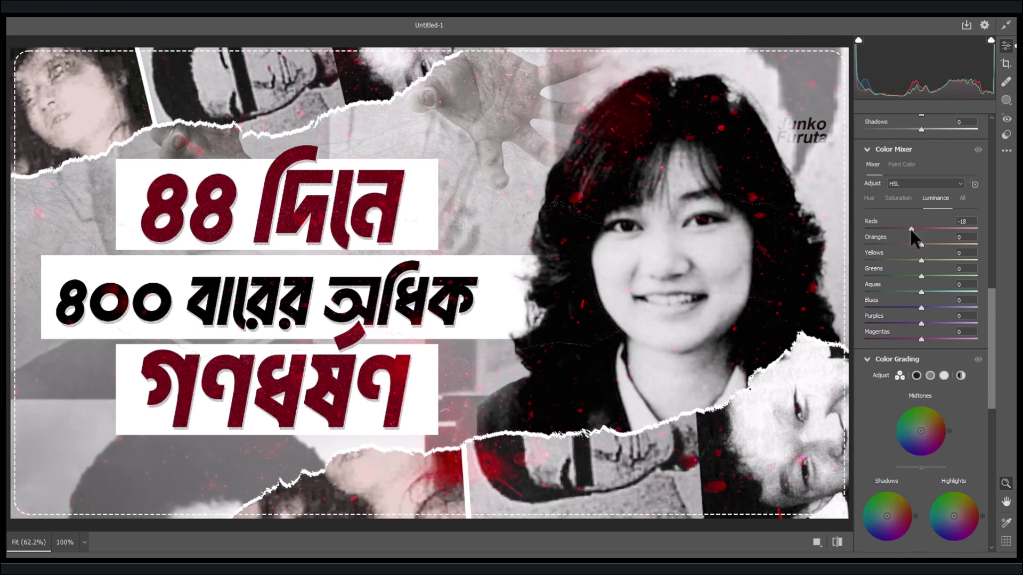
left_click_drag(910, 228, 936, 229)
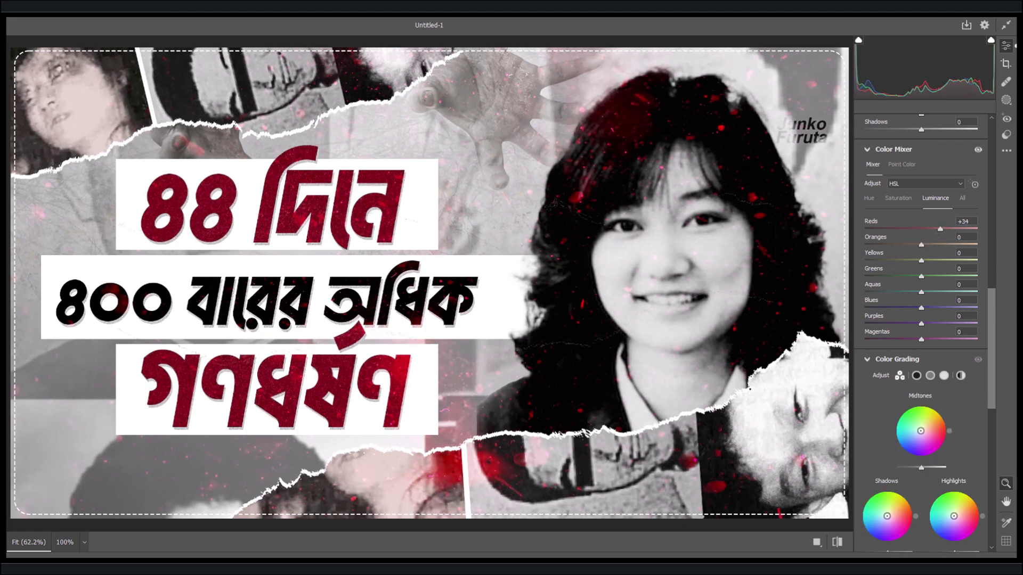
key("Return")
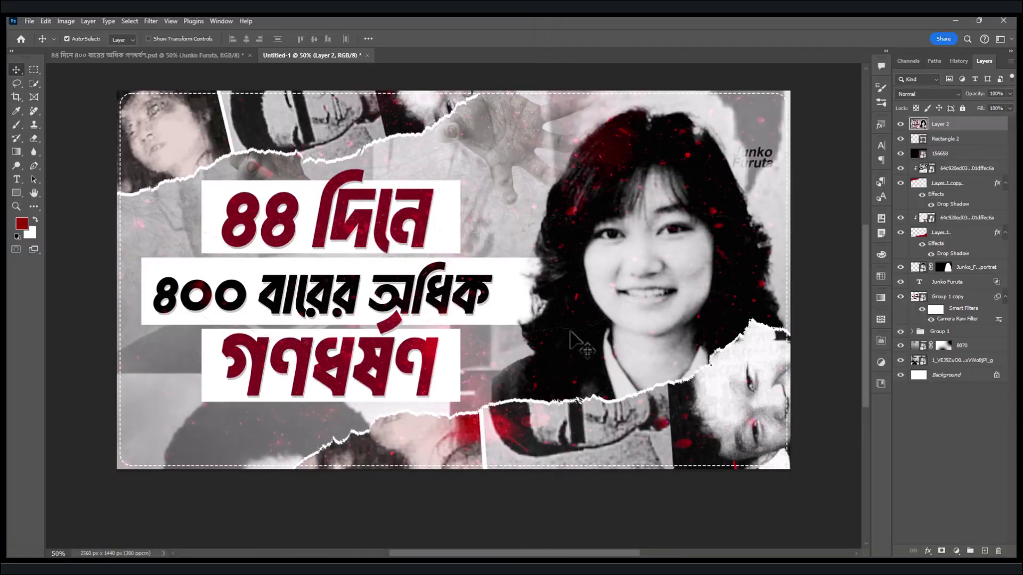